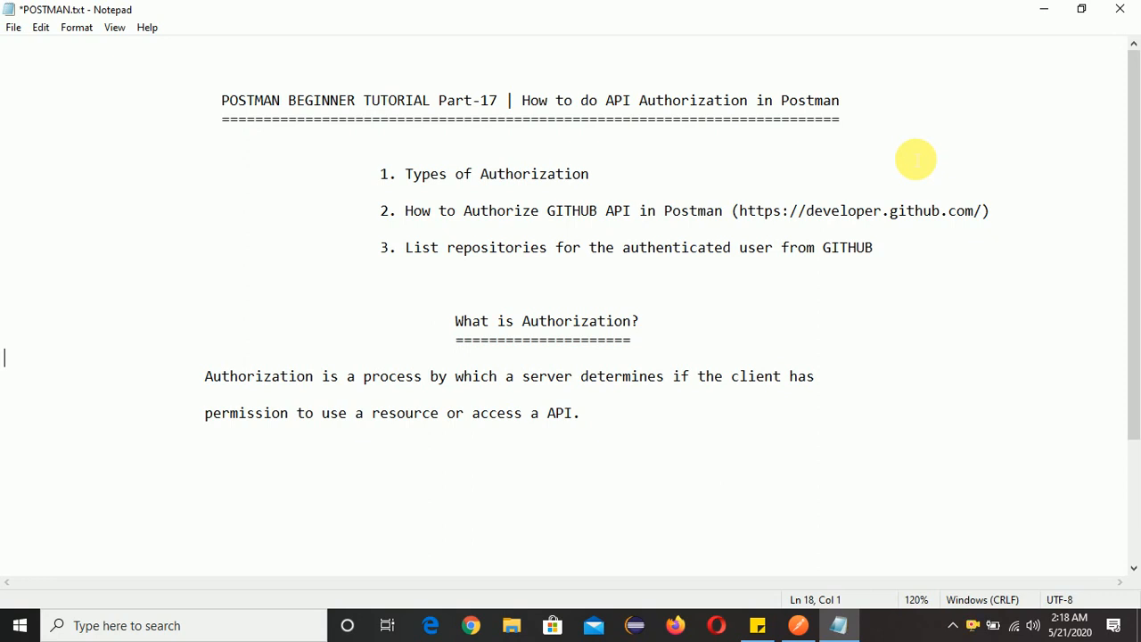
# Review the lesson title, the three agenda topics and the "What is Authorization?" heading in the notes.
pyautogui.click(738, 176)
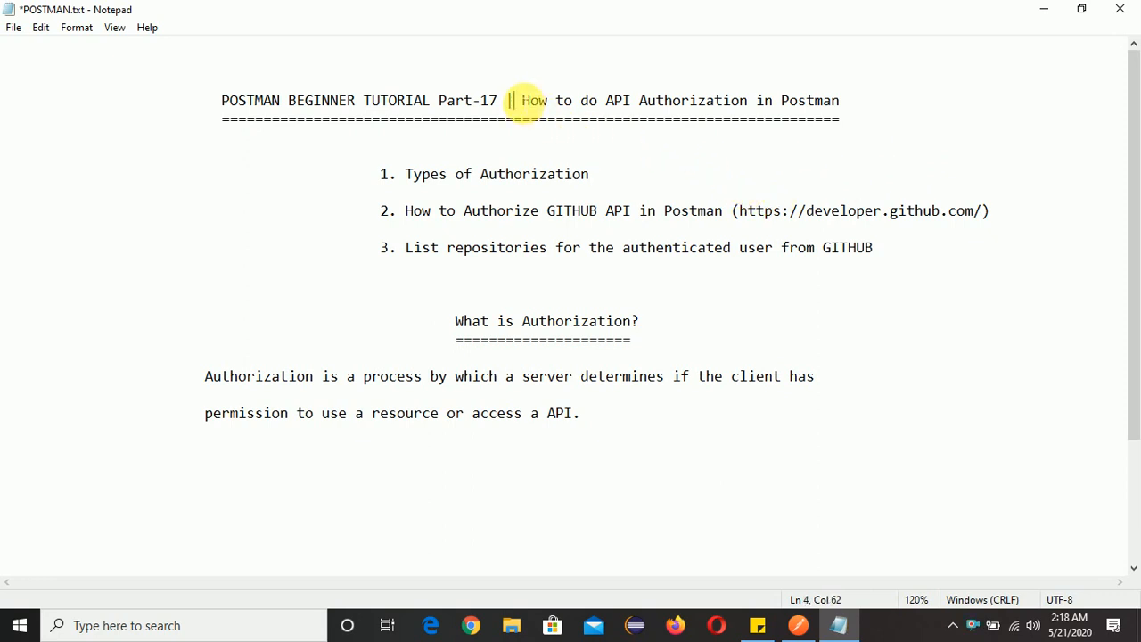
pyautogui.moveTo(524, 100); pyautogui.dragTo(502, 114)
pyautogui.click(865, 104)
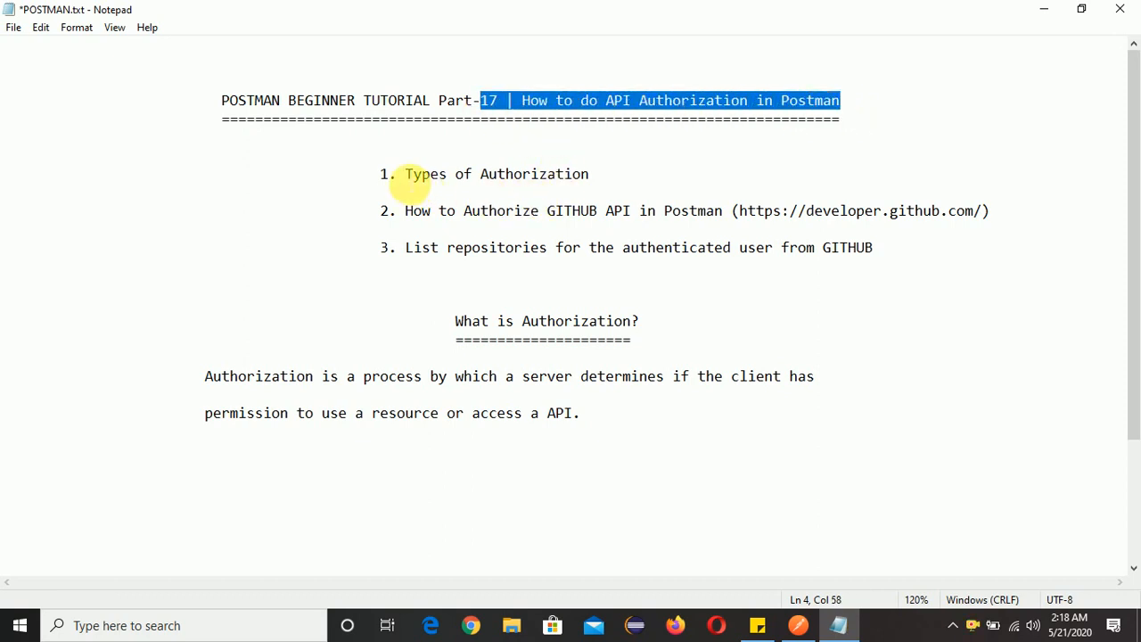
pyautogui.moveTo(406, 174); pyautogui.dragTo(629, 190)
pyautogui.click(644, 189)
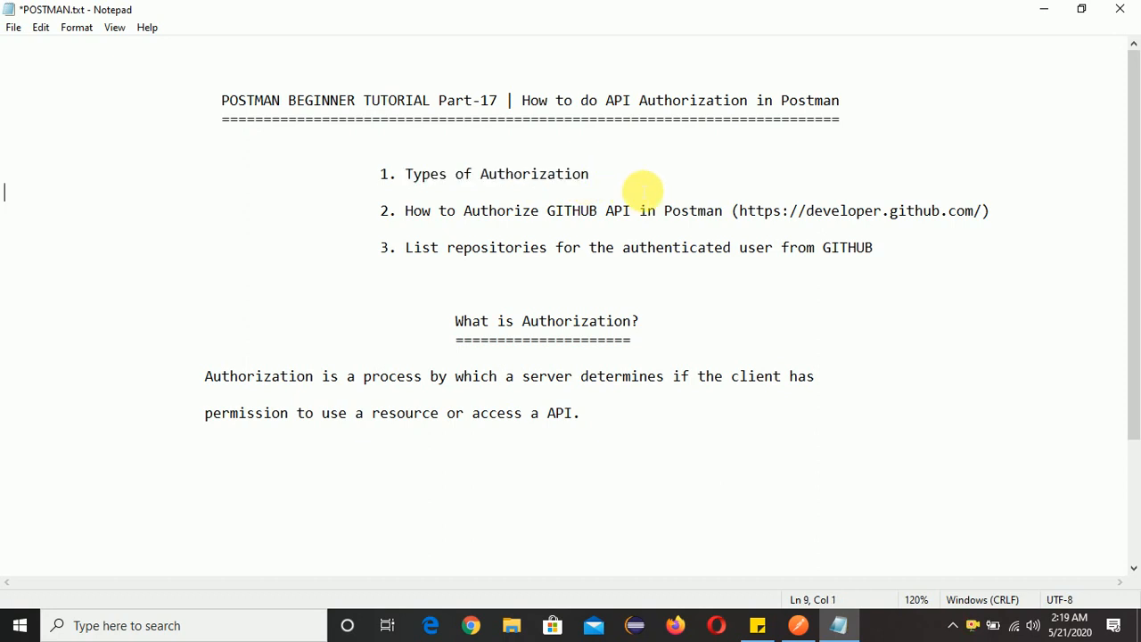
pyautogui.moveTo(407, 212); pyautogui.dragTo(979, 214)
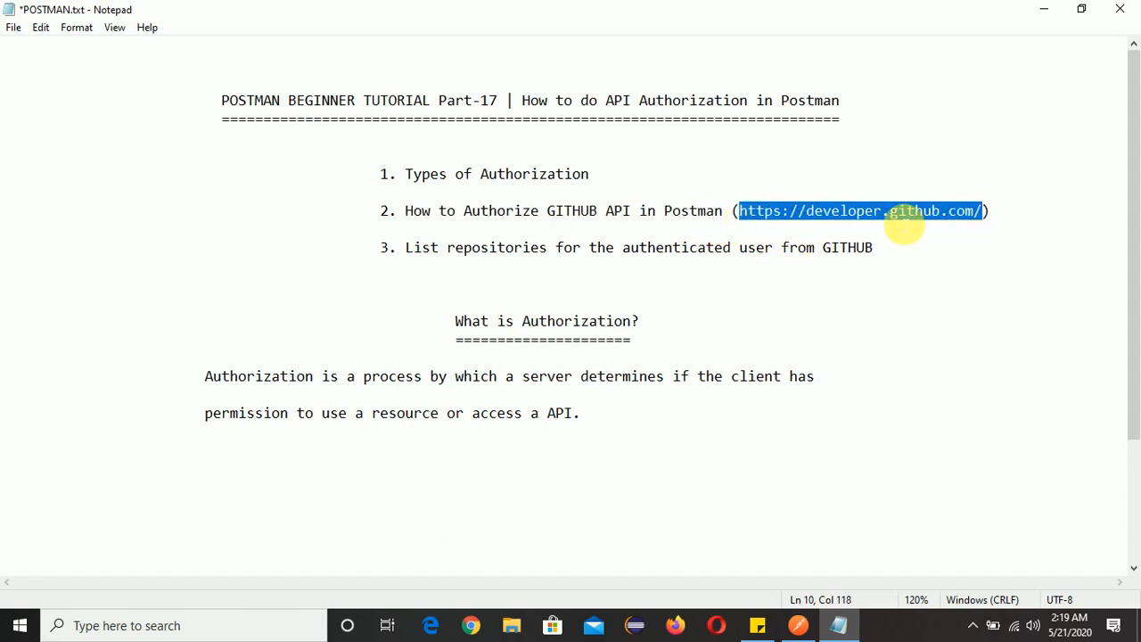
pyautogui.click(797, 212)
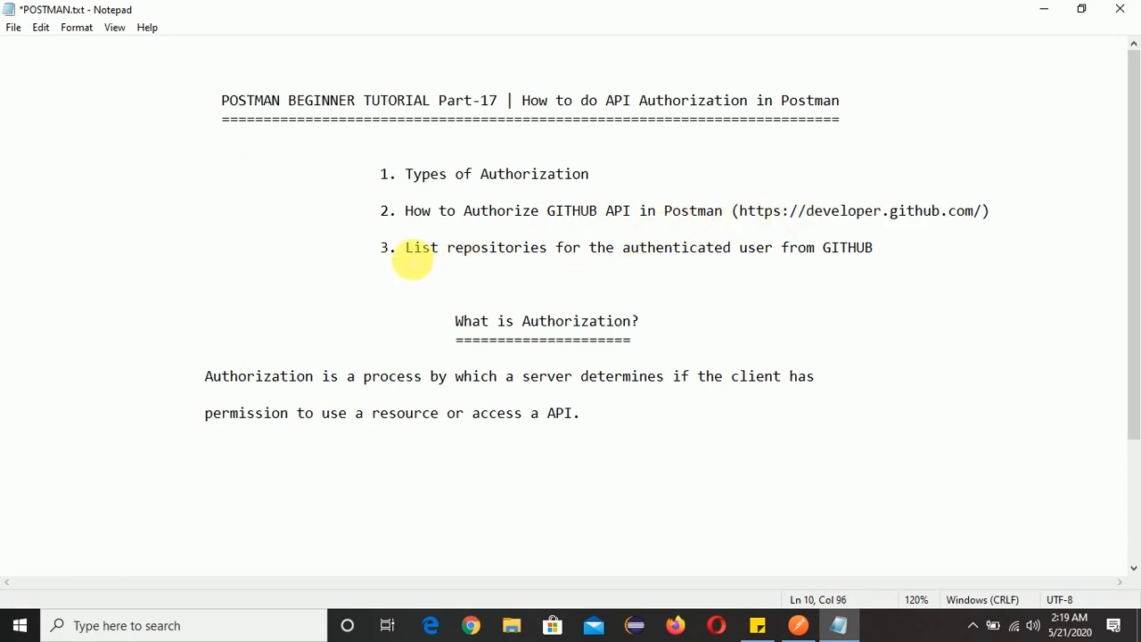
pyautogui.moveTo(411, 258); pyautogui.dragTo(900, 260)
pyautogui.click(901, 258)
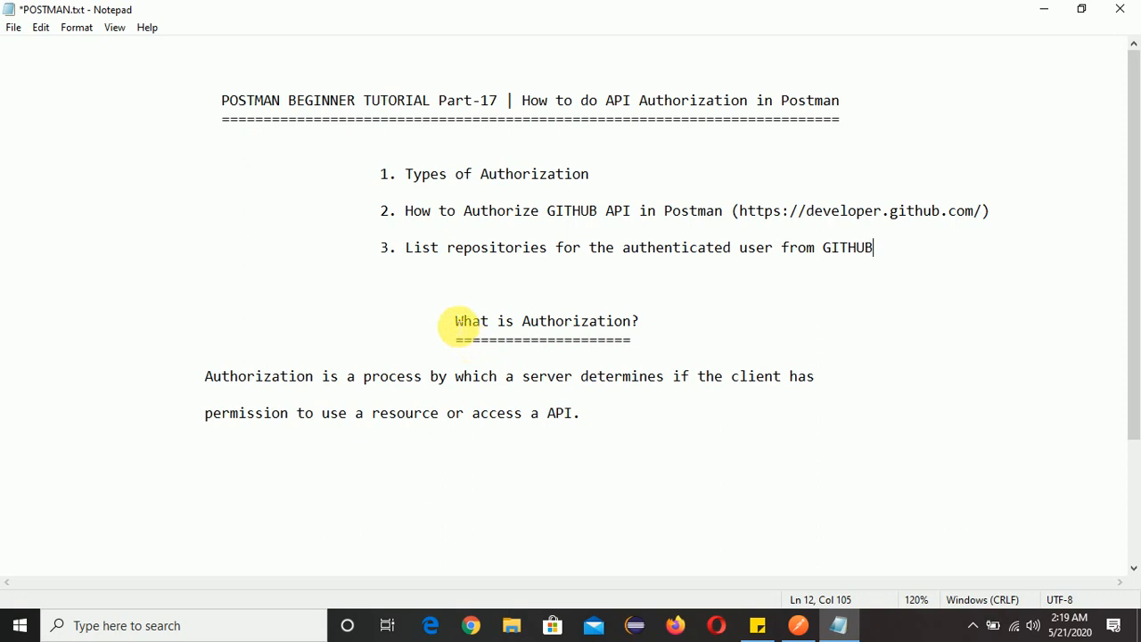
pyautogui.moveTo(457, 327); pyautogui.dragTo(704, 327)
pyautogui.click(703, 330)
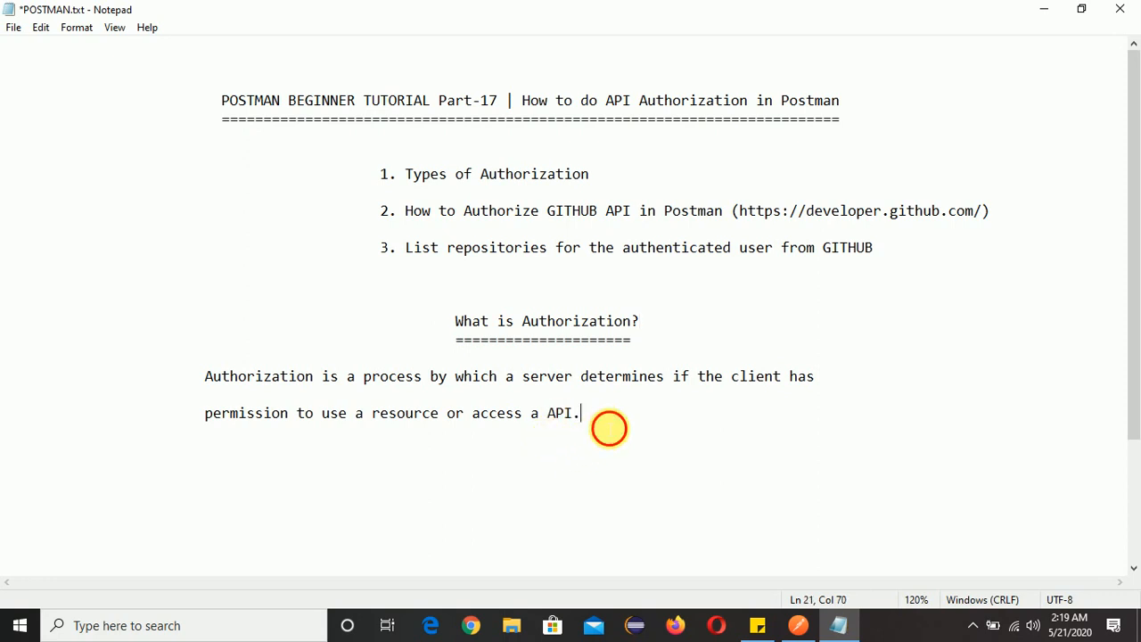
# Switch to Postman, create a request named API_AUTH in the API collection, and open it from the expanded collection.
pyautogui.click(800, 627)
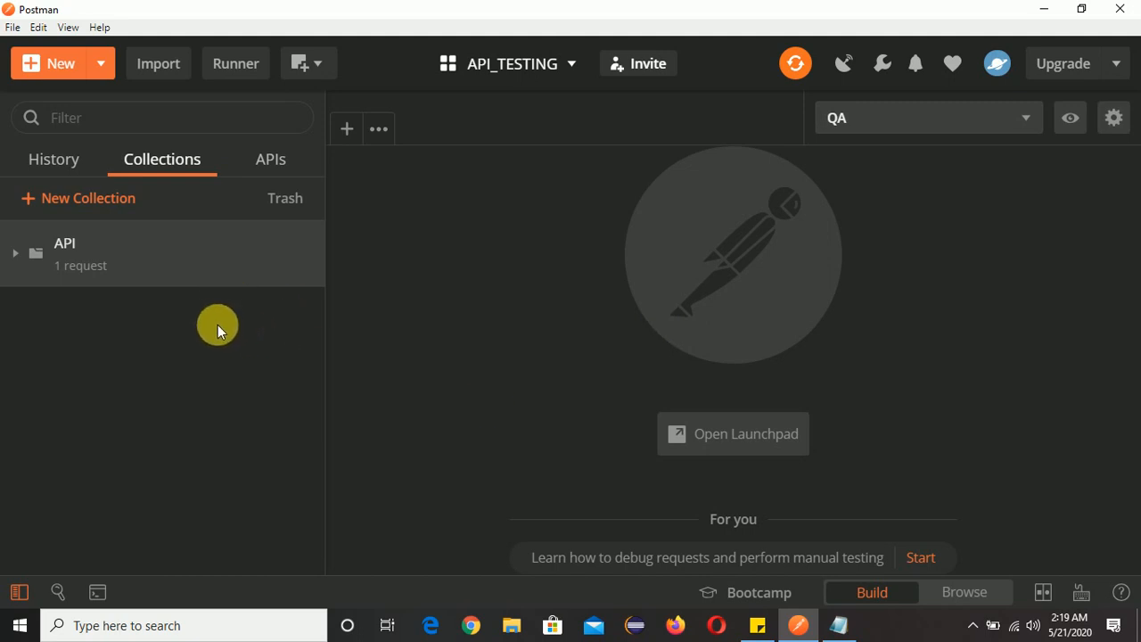
pyautogui.click(56, 63)
pyautogui.click(321, 222)
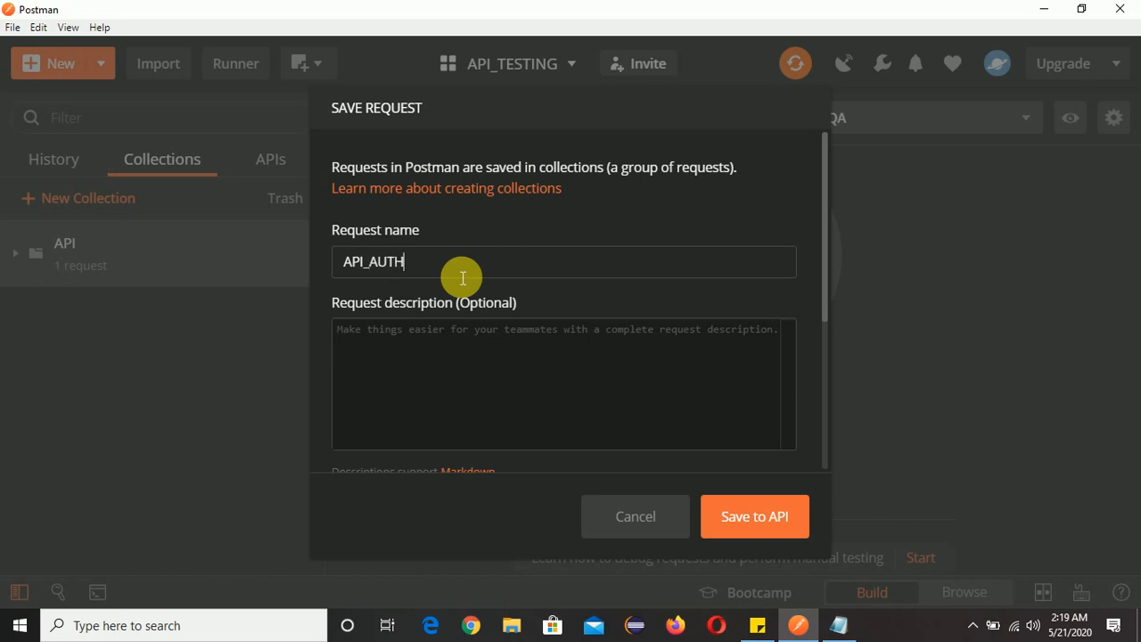
pyautogui.click(774, 520)
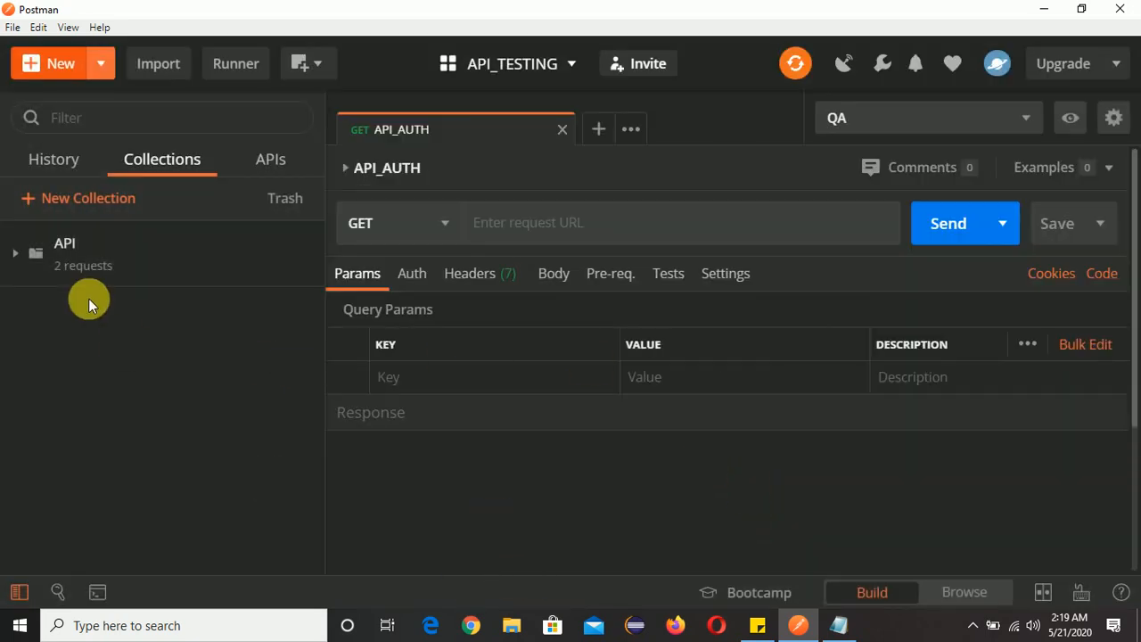
pyautogui.click(15, 252)
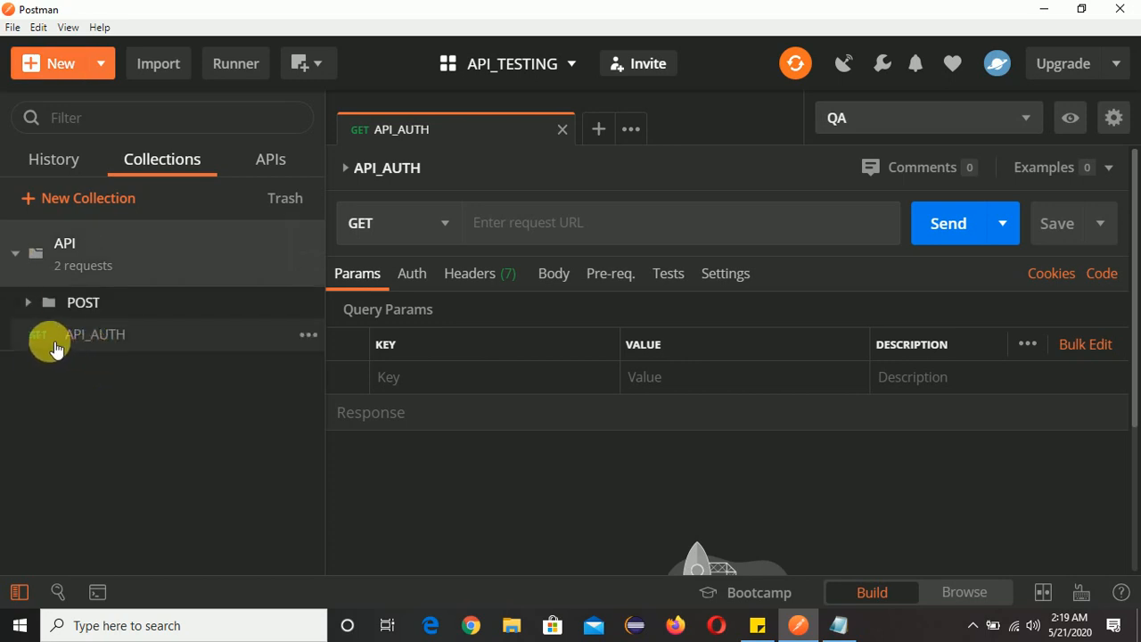
pyautogui.click(138, 344)
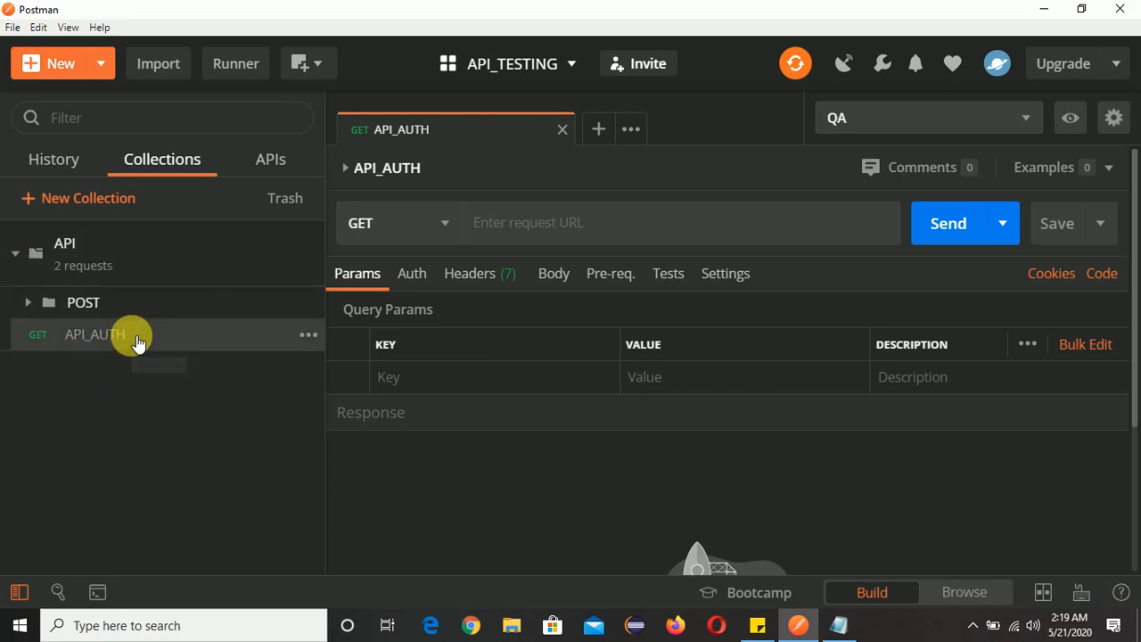
pyautogui.click(838, 625)
pyautogui.click(949, 198)
pyautogui.moveTo(984, 212); pyautogui.dragTo(753, 219)
pyautogui.hotkey('ctrl', 'c')
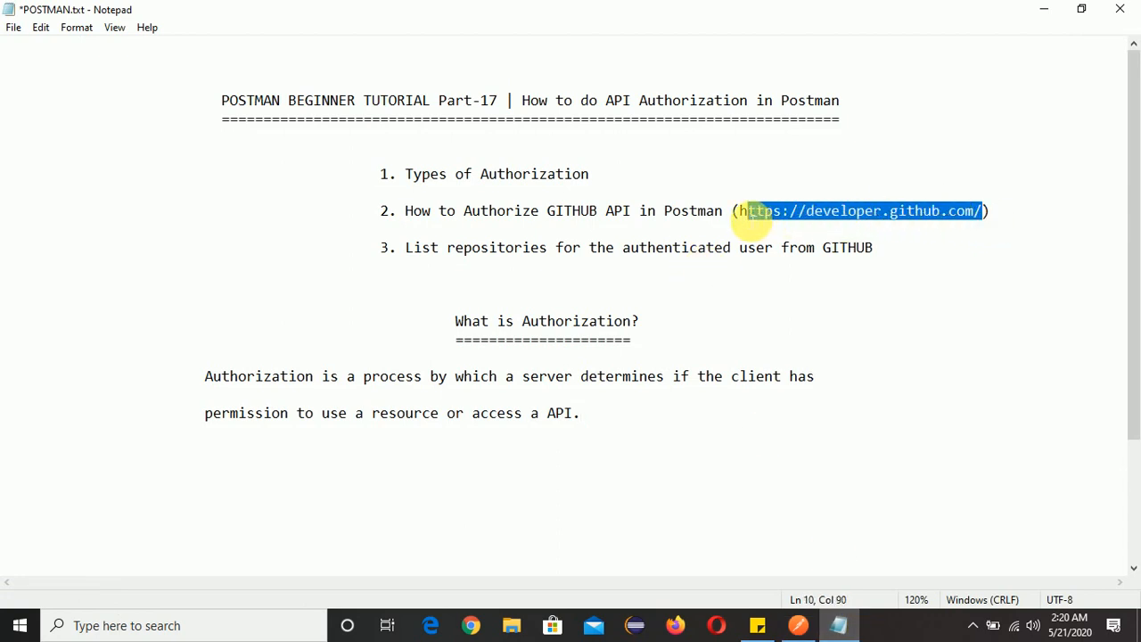
pyautogui.click(882, 213)
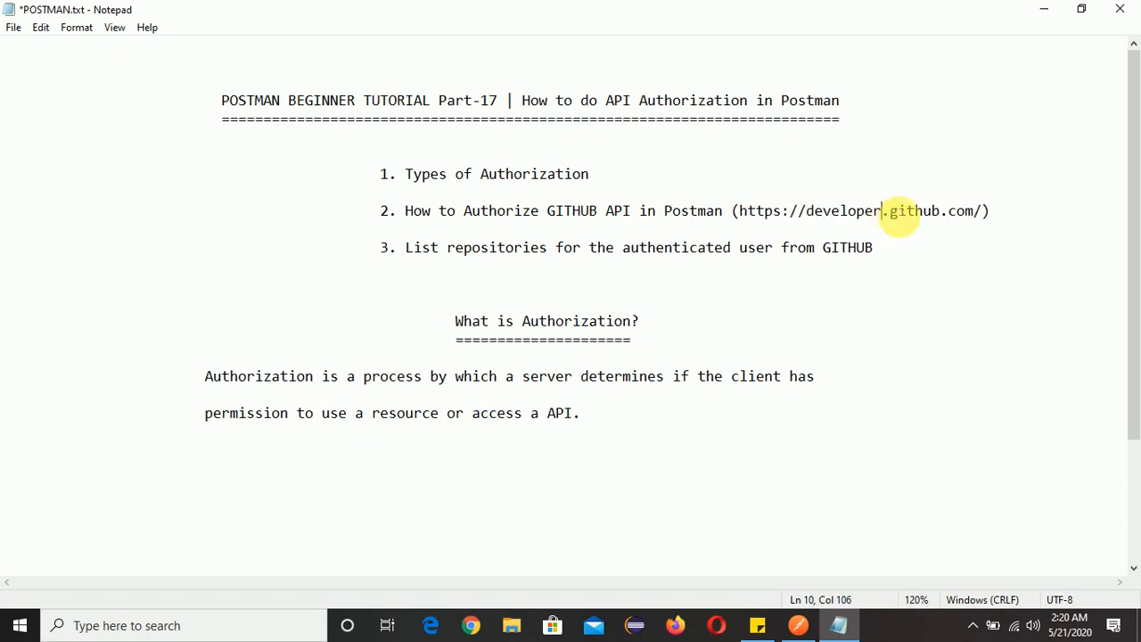
pyautogui.moveTo(983, 211); pyautogui.dragTo(752, 219)
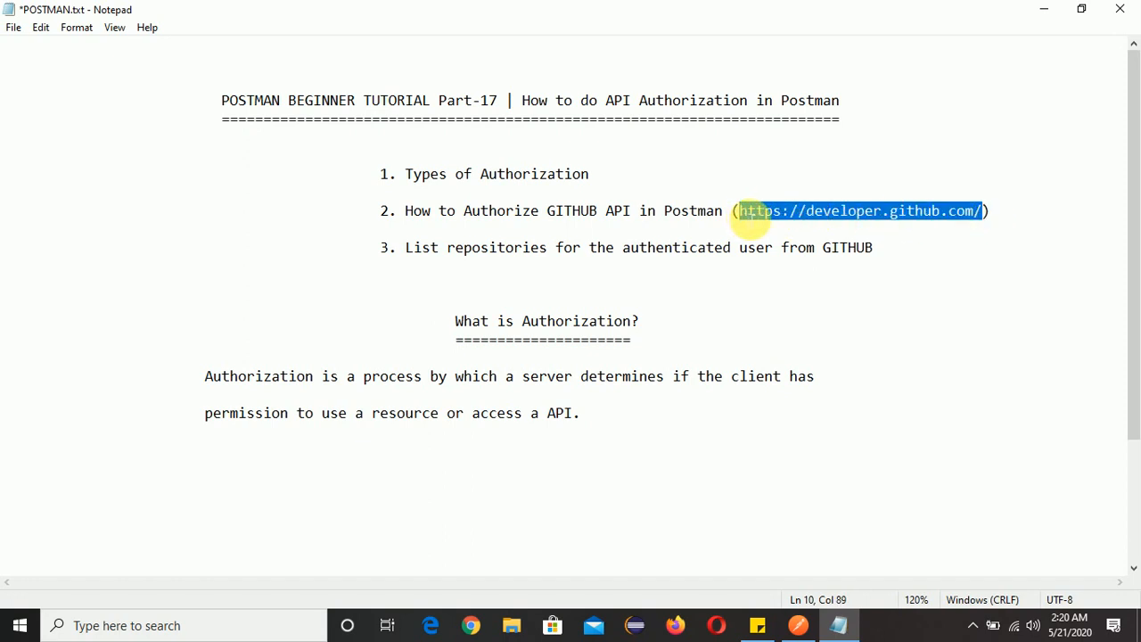
pyautogui.rightClick(473, 625)
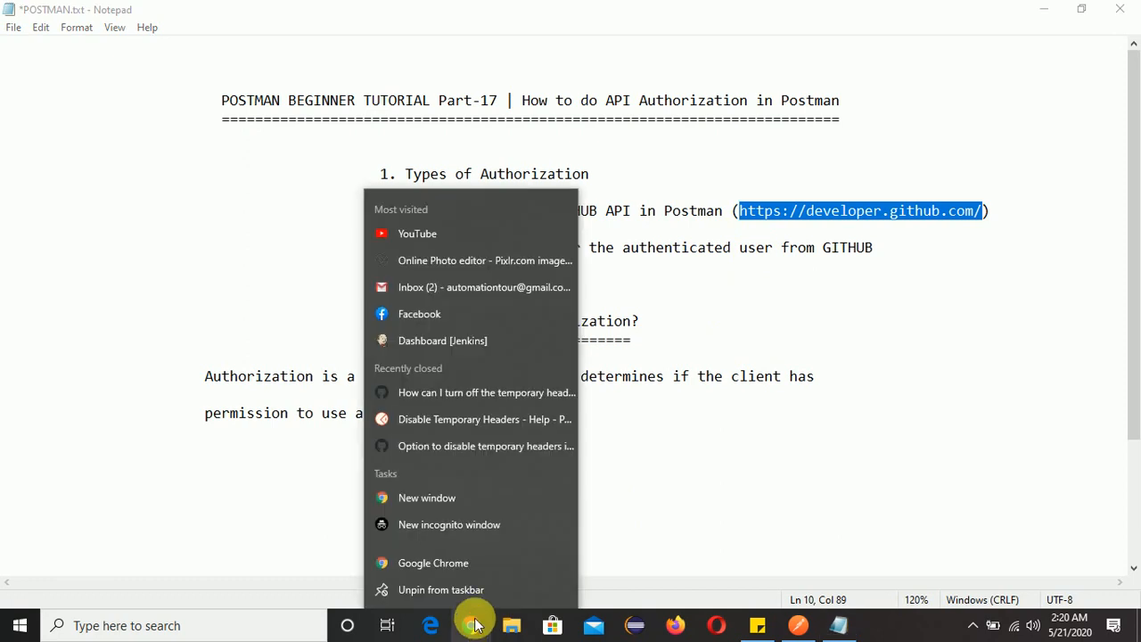
pyautogui.click(467, 526)
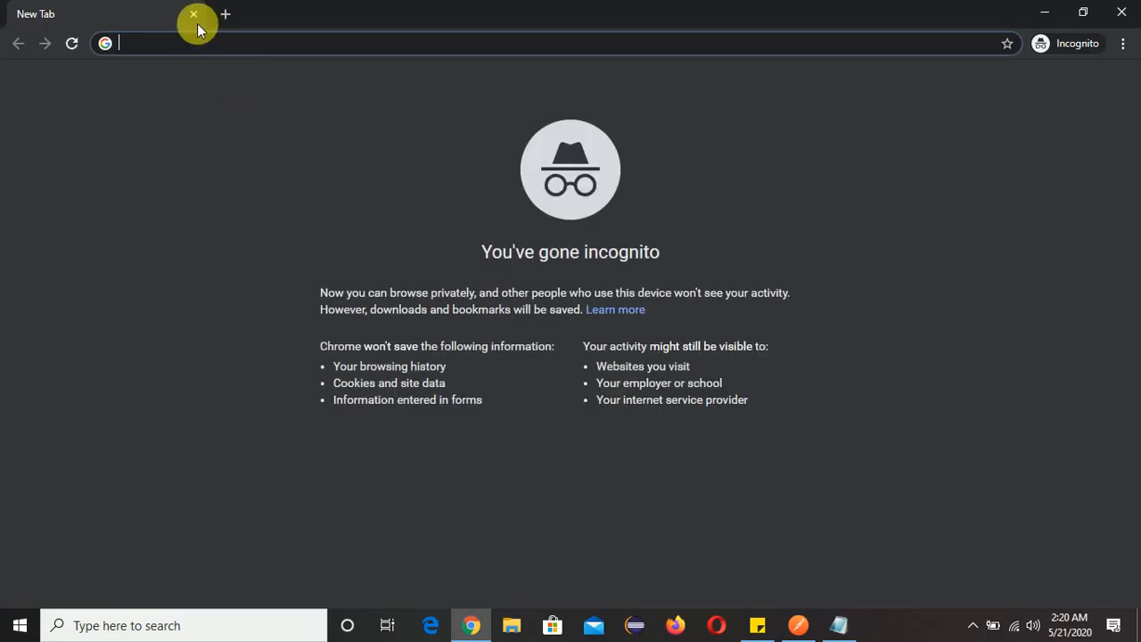
pyautogui.hotkey('ctrl', 'v')
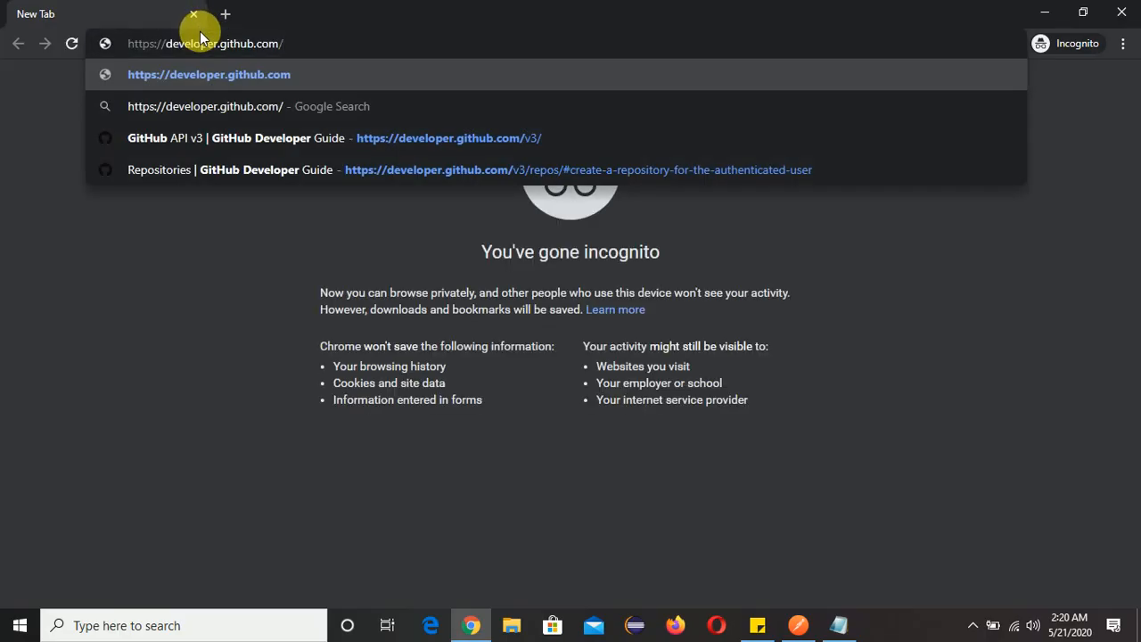
pyautogui.press('Return')
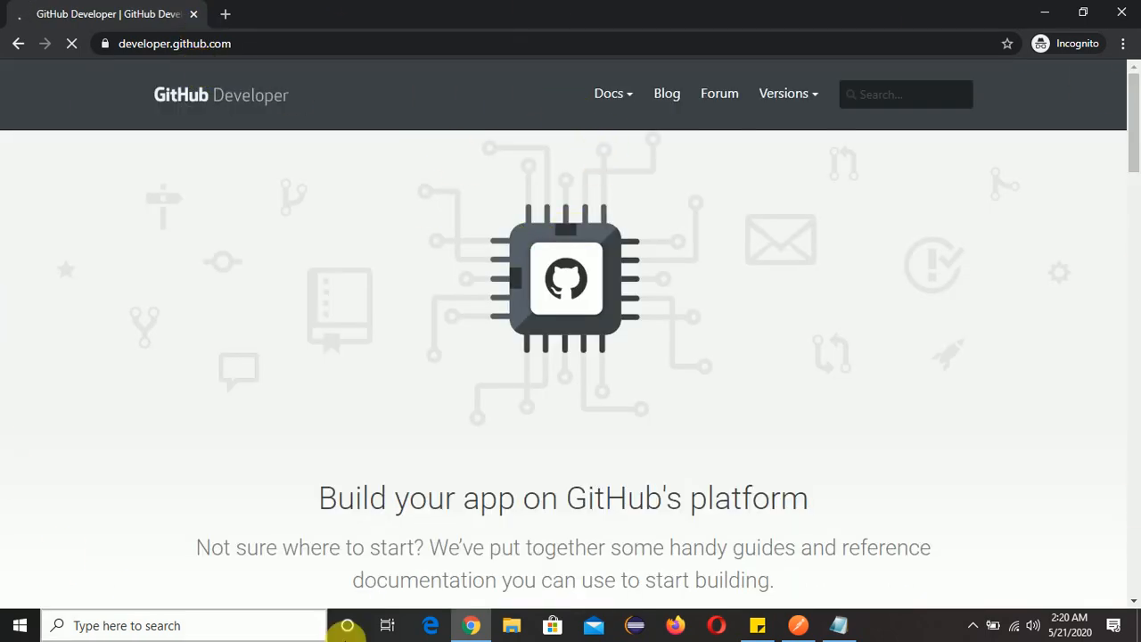
# Open the REST API v3 documentation and review its Authentication section.
pyautogui.click(624, 93)
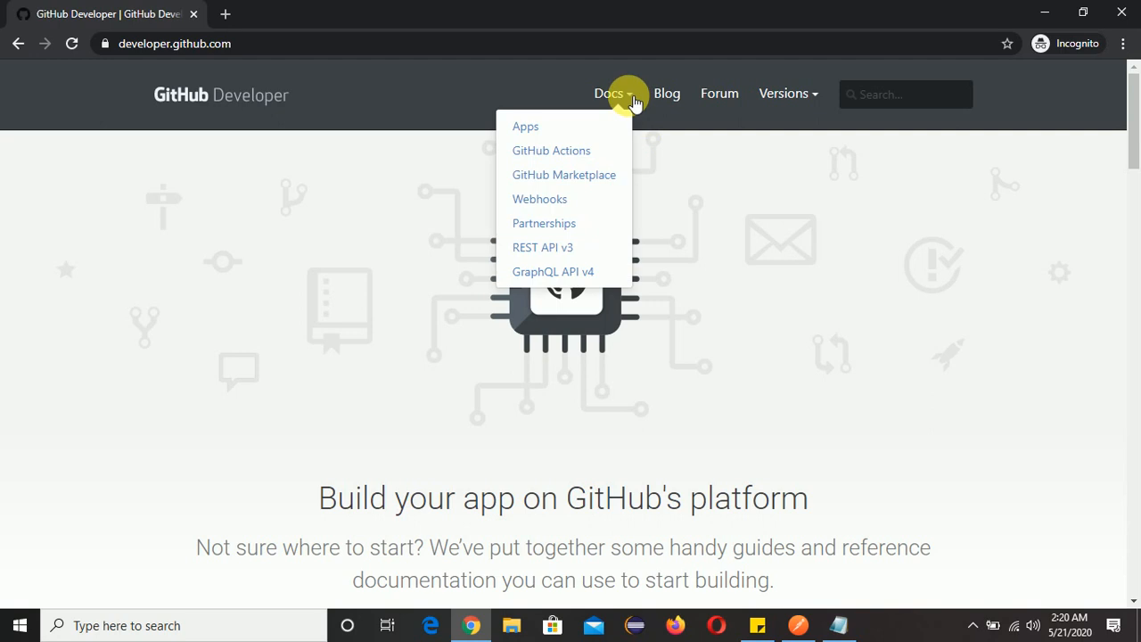
pyautogui.click(572, 255)
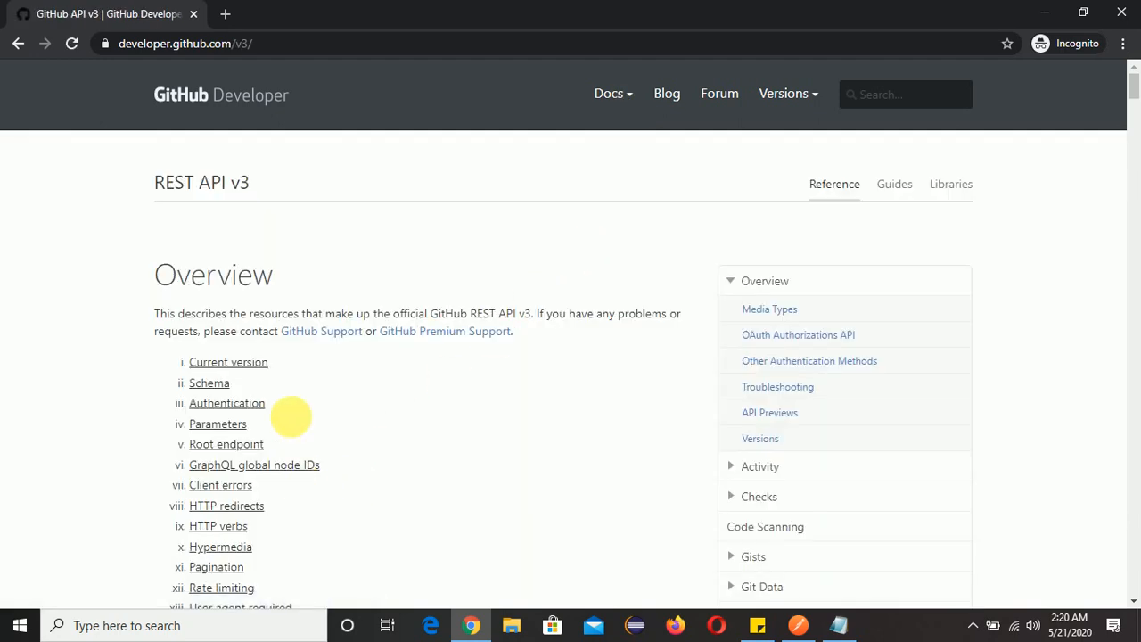
pyautogui.scroll(-1, 291, 384)
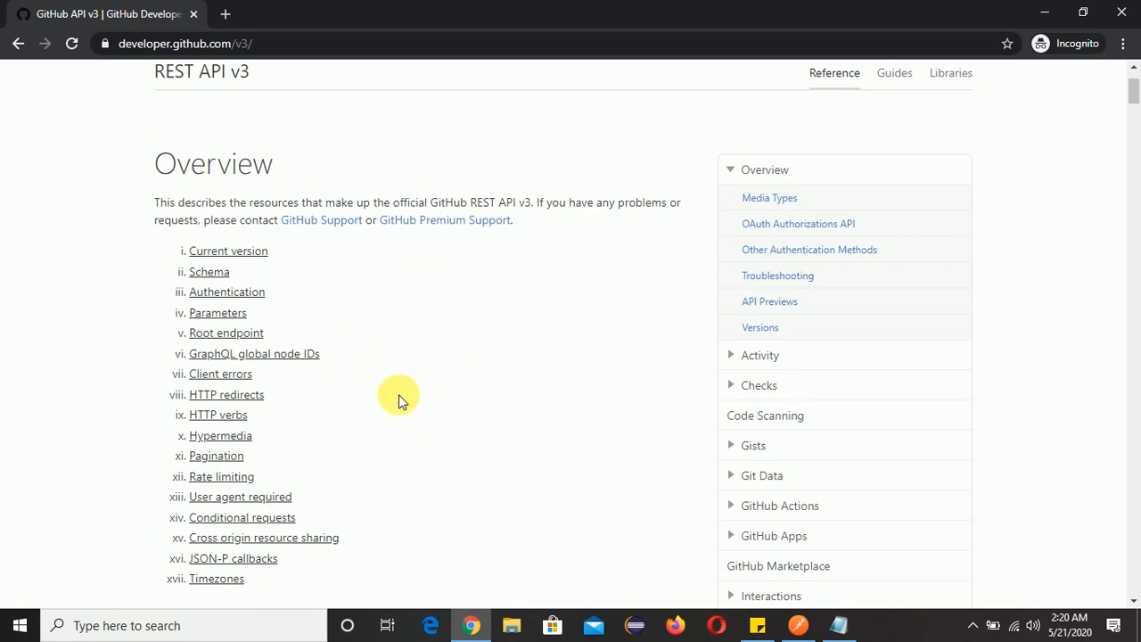
pyautogui.click(230, 300)
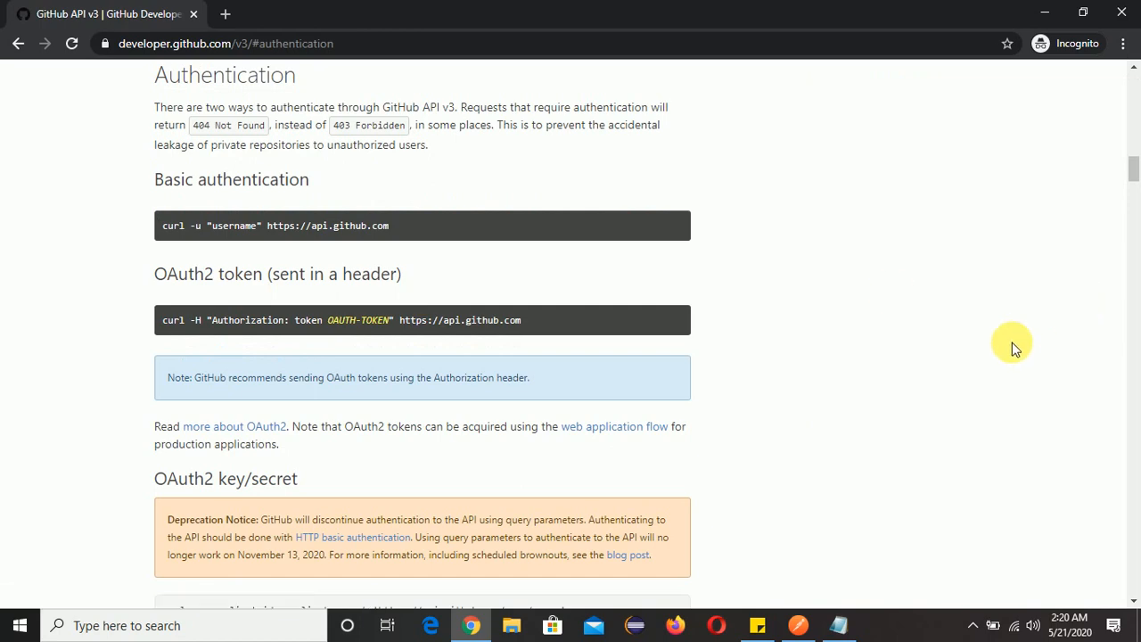
pyautogui.scroll(-3, 657, 401)
pyautogui.scroll(-3, 660, 406)
pyautogui.scroll(20, 656, 395)
pyautogui.scroll(2, 678, 384)
# Open the Repositories reference and examine the request path under "List repositories for the authenticated user".
pyautogui.scroll(-5, 815, 401)
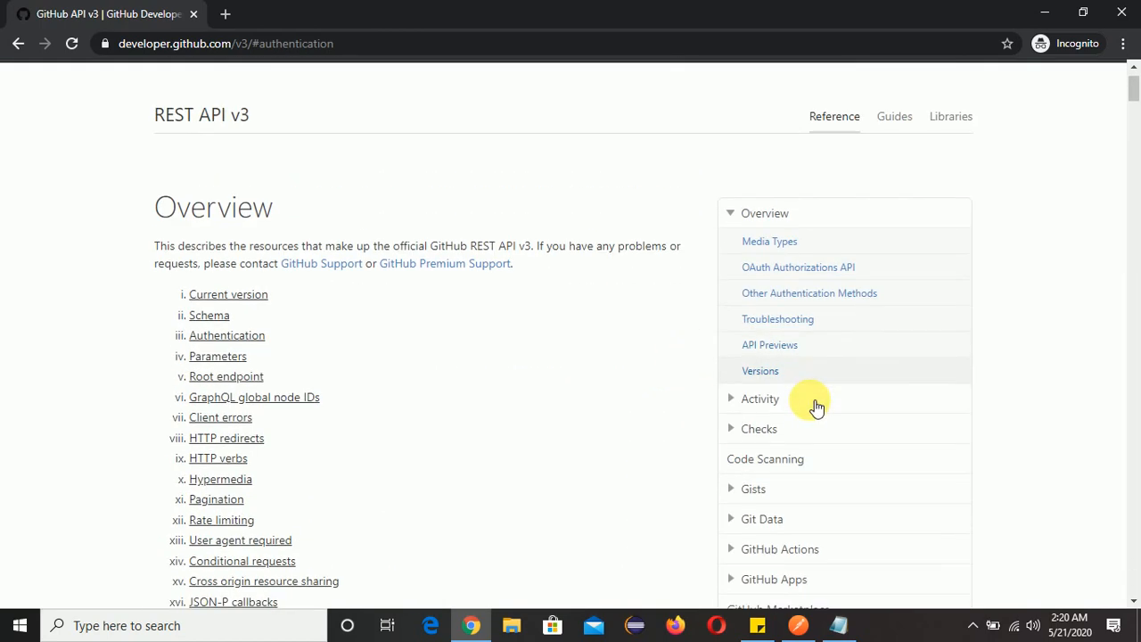
pyautogui.scroll(-1, 817, 382)
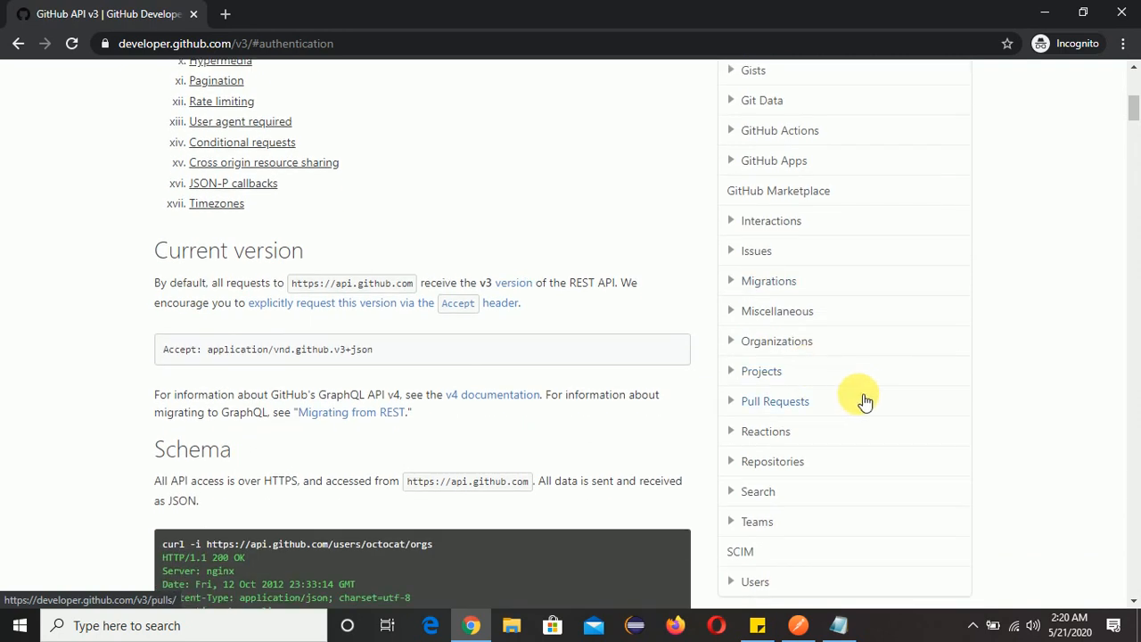
pyautogui.click(772, 462)
pyautogui.scroll(-2, 460, 301)
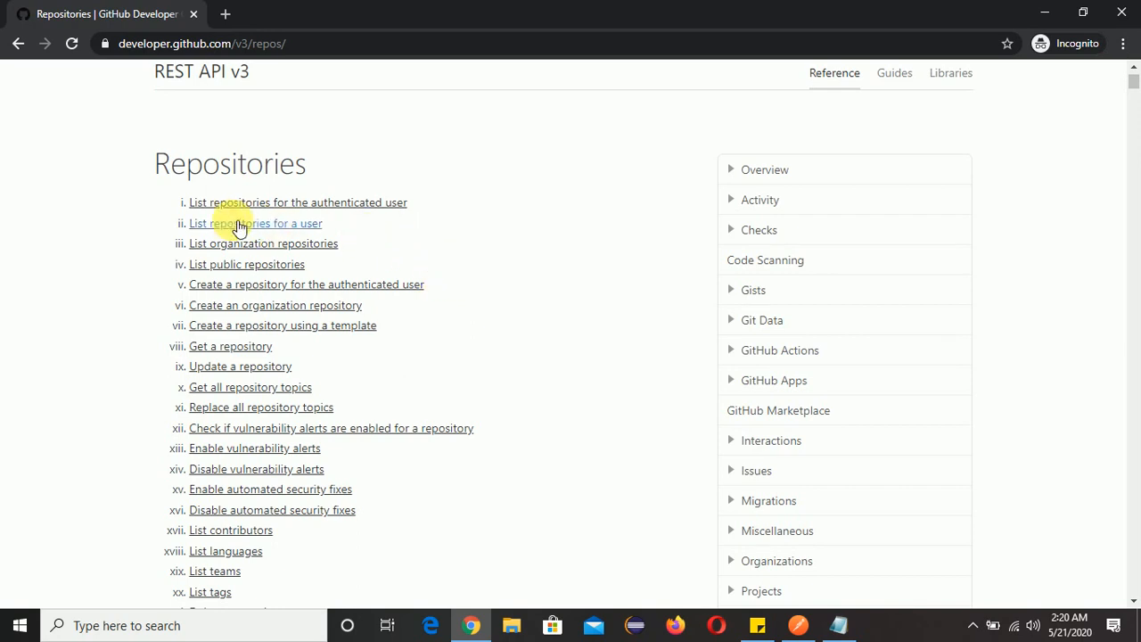
pyautogui.click(365, 209)
pyautogui.scroll(3, 592, 277)
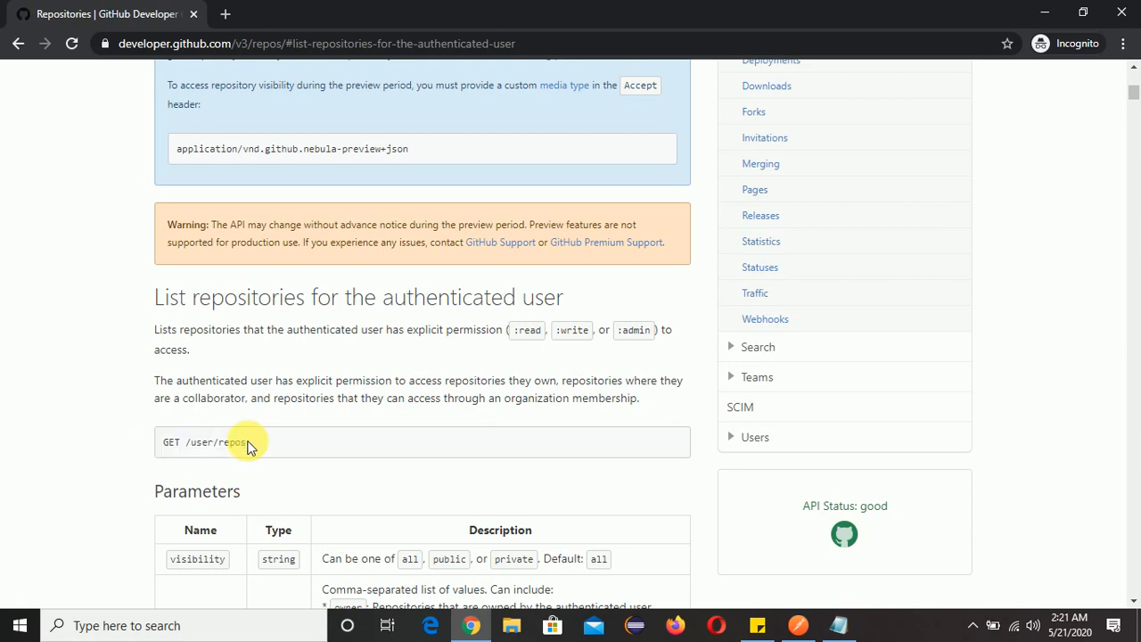
pyautogui.scroll(15, 298, 448)
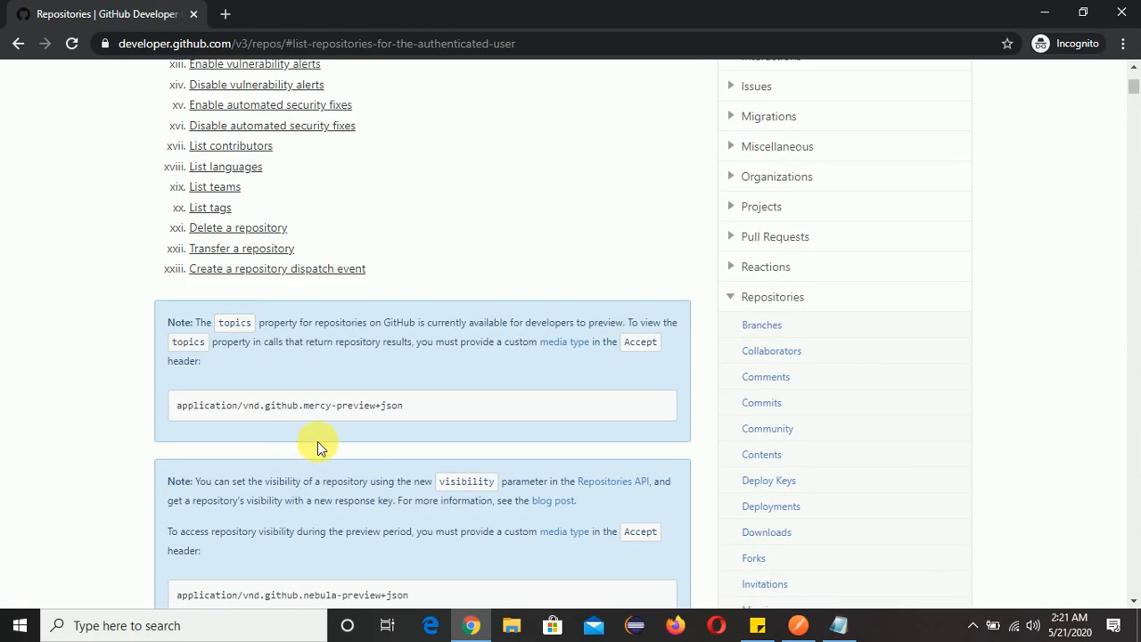
pyautogui.click(18, 43)
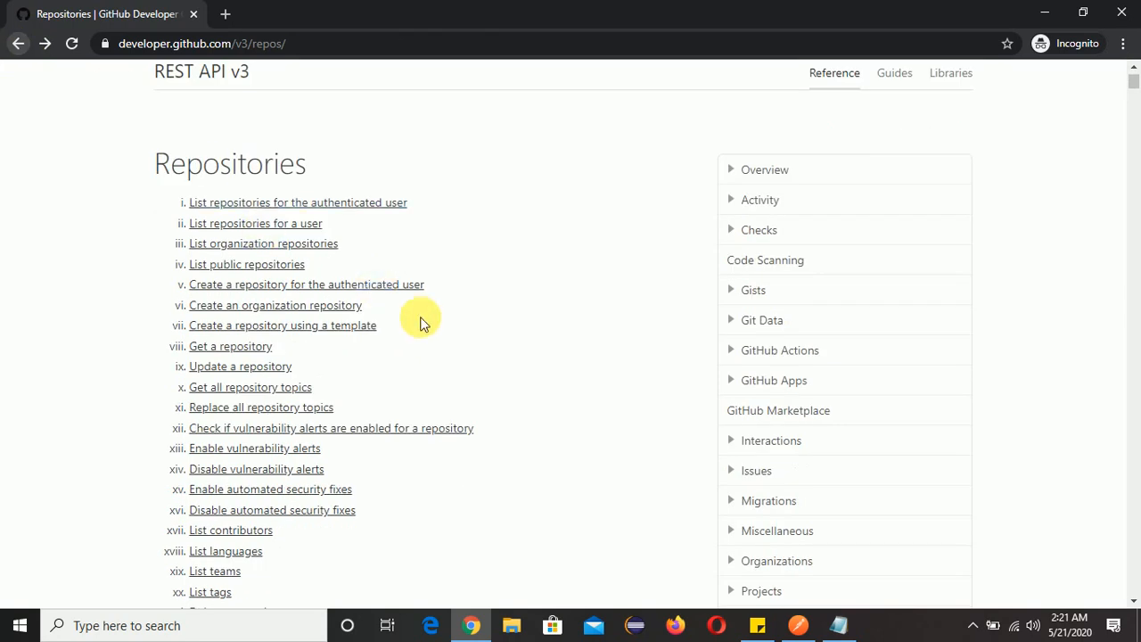
pyautogui.scroll(-15, 379, 397)
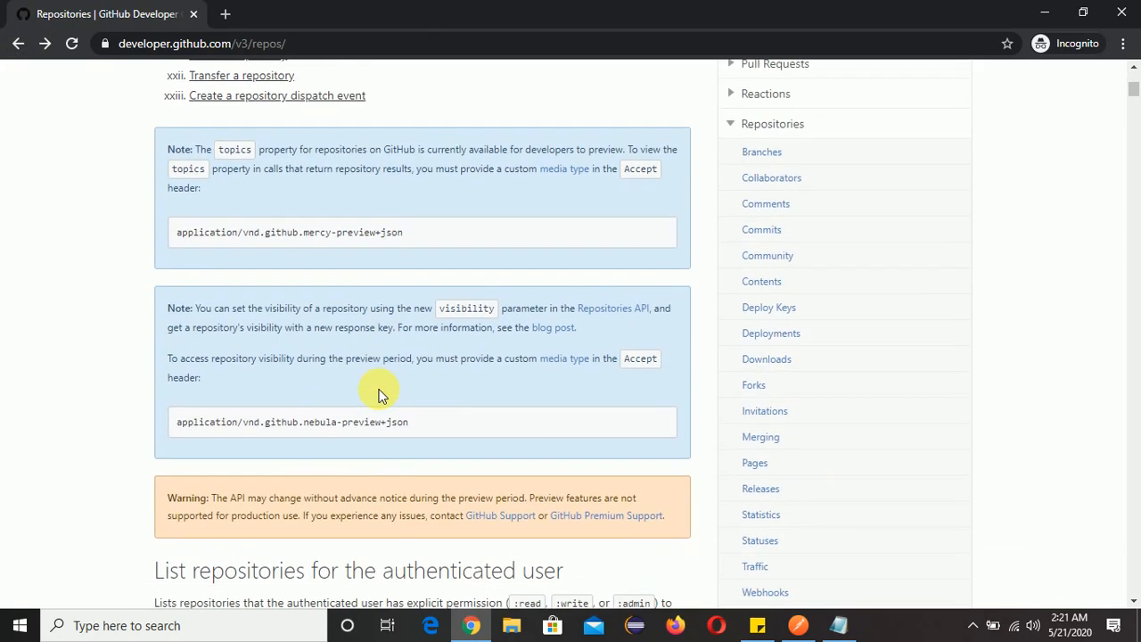
pyautogui.scroll(-3, 379, 397)
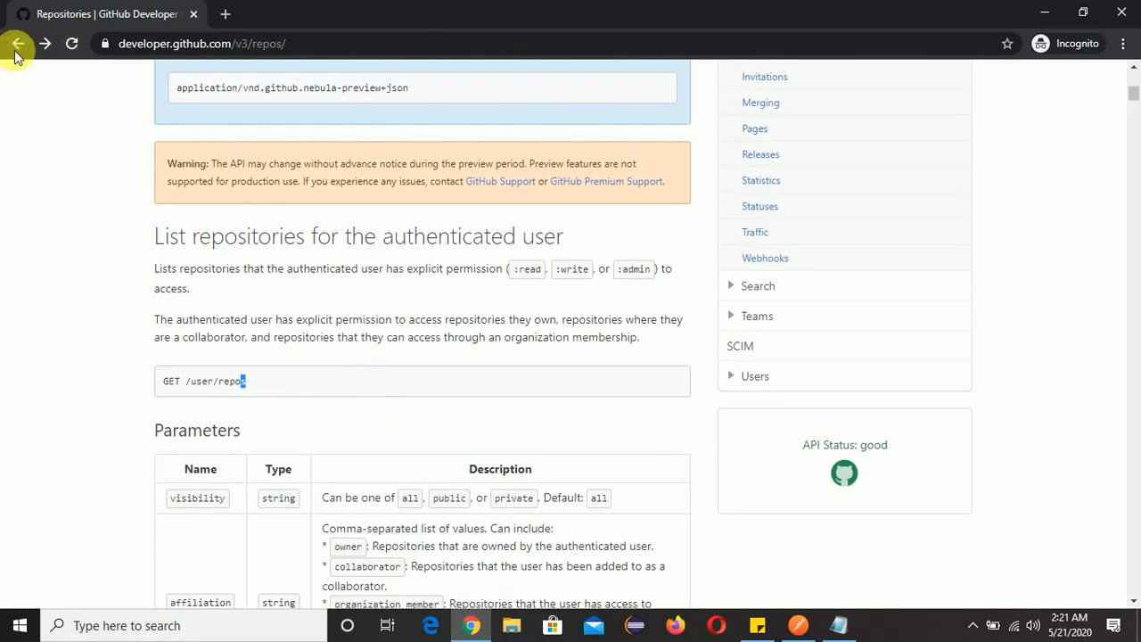
# Return to the REST API v3 overview and look through its Current version, Schema and Authentication sections for the API base address.
pyautogui.click(18, 42)
pyautogui.scroll(2, 433, 303)
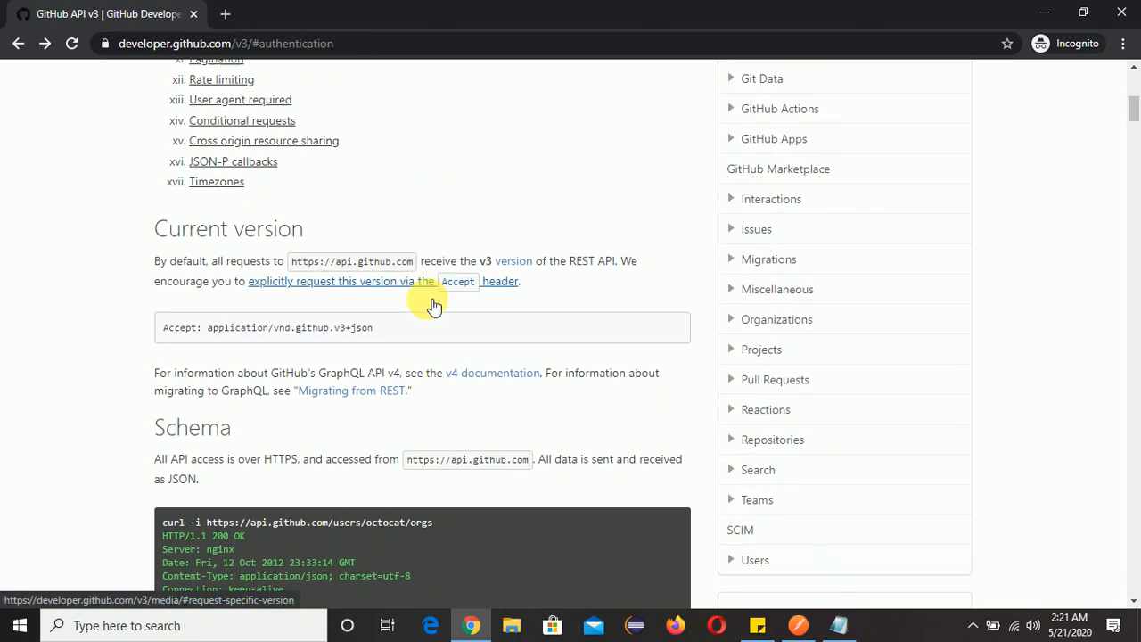
pyautogui.scroll(1, 432, 303)
pyautogui.scroll(-8, 427, 303)
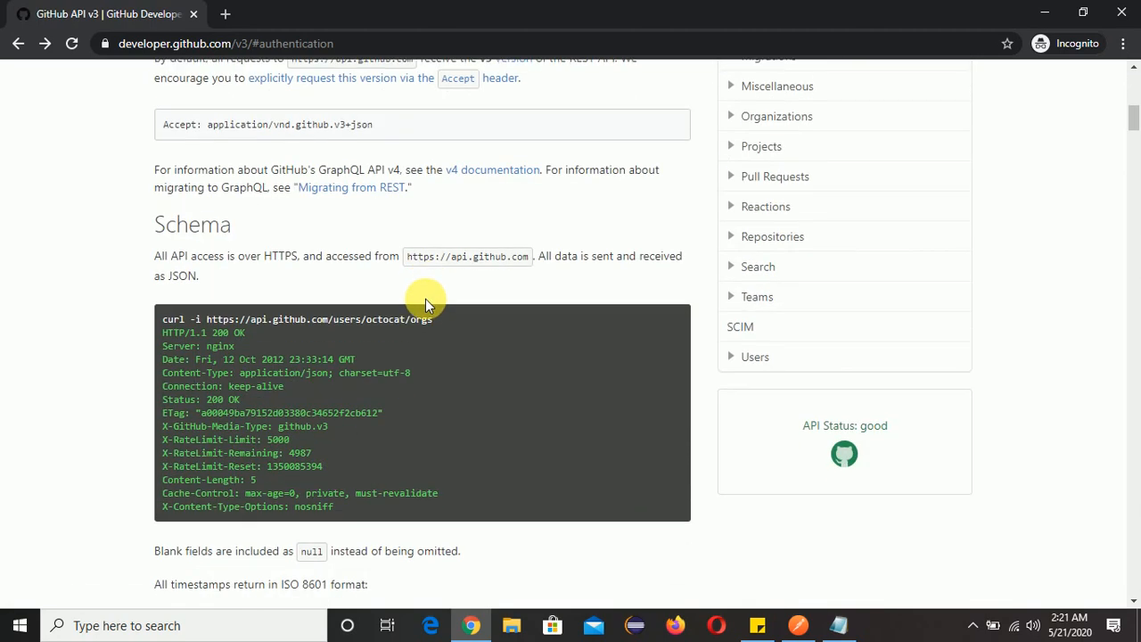
pyautogui.scroll(10, 426, 298)
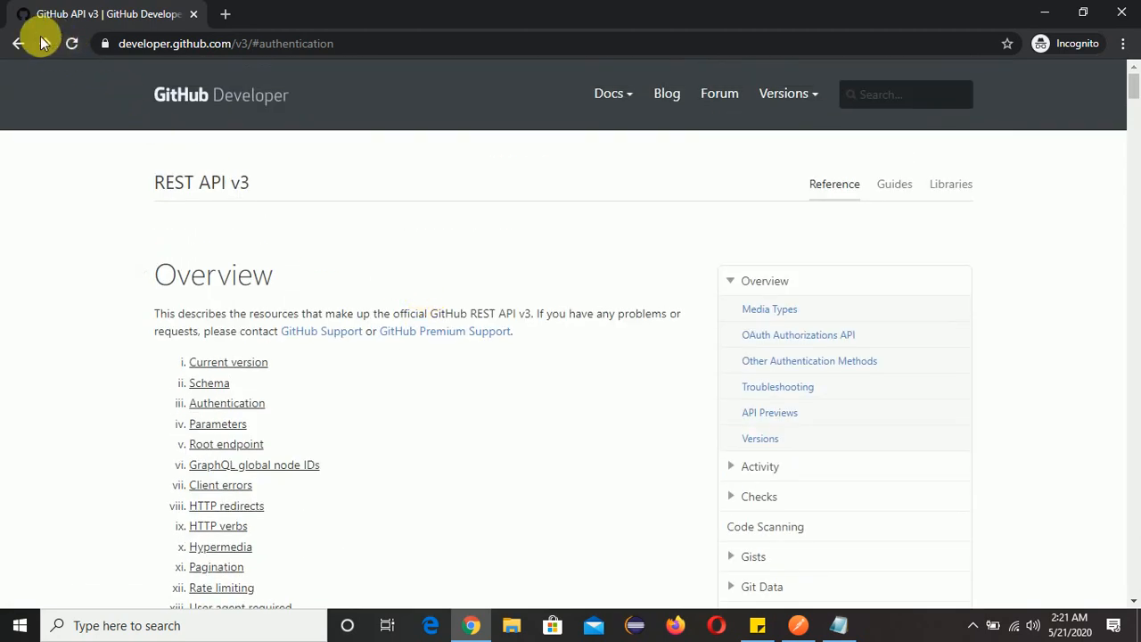
pyautogui.scroll(-2, 343, 339)
pyautogui.scroll(-1, 359, 406)
pyautogui.scroll(2, 327, 280)
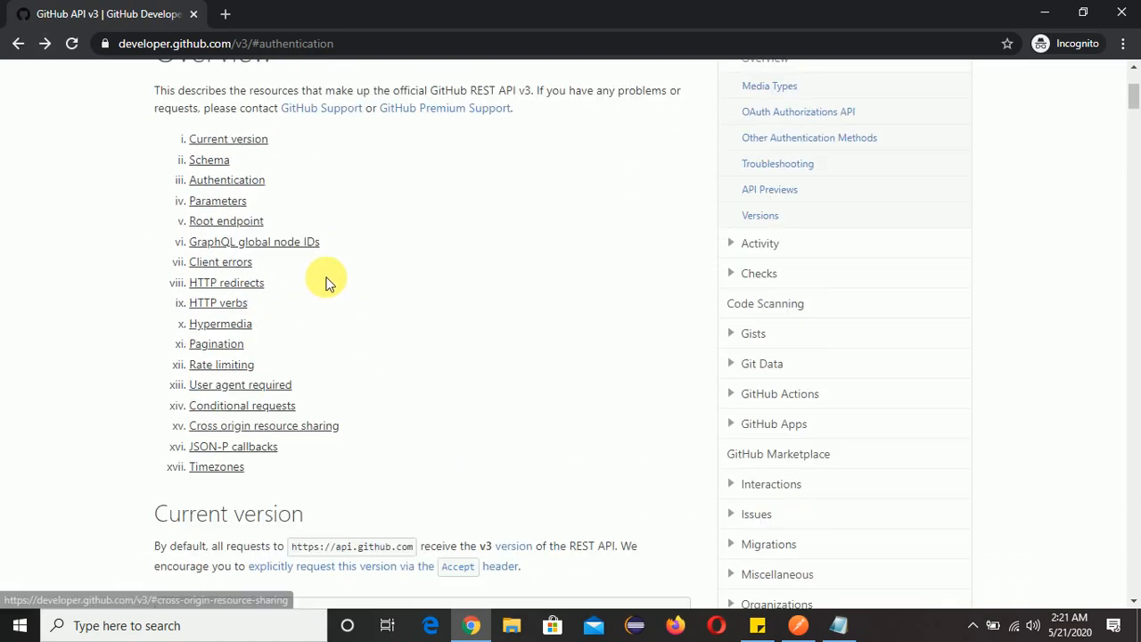
pyautogui.scroll(-10, 306, 357)
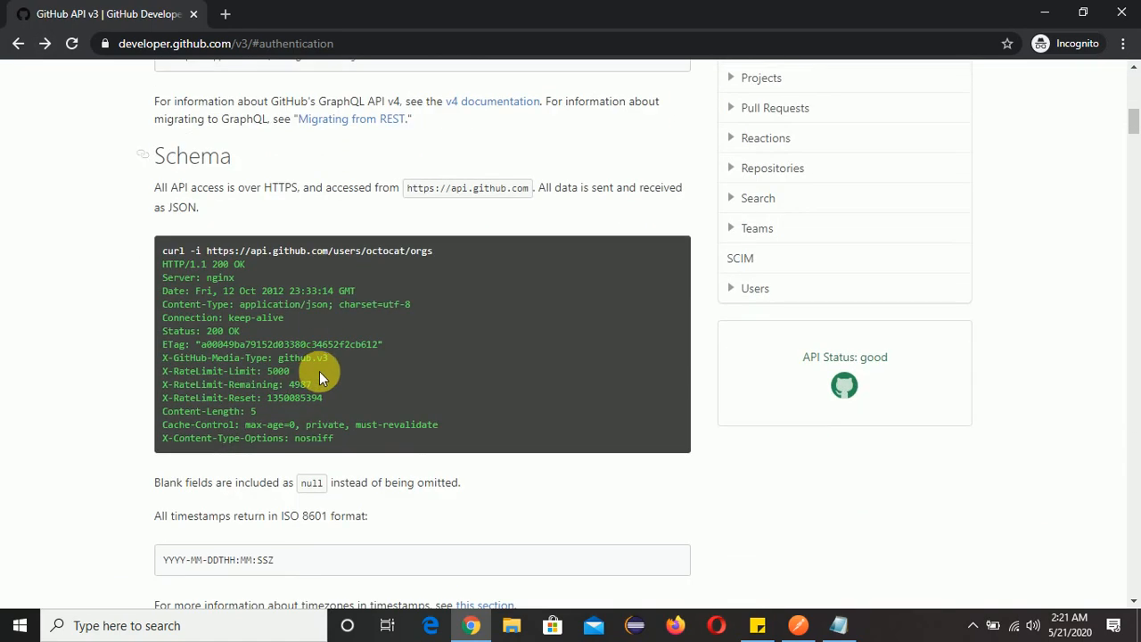
pyautogui.scroll(-6, 322, 371)
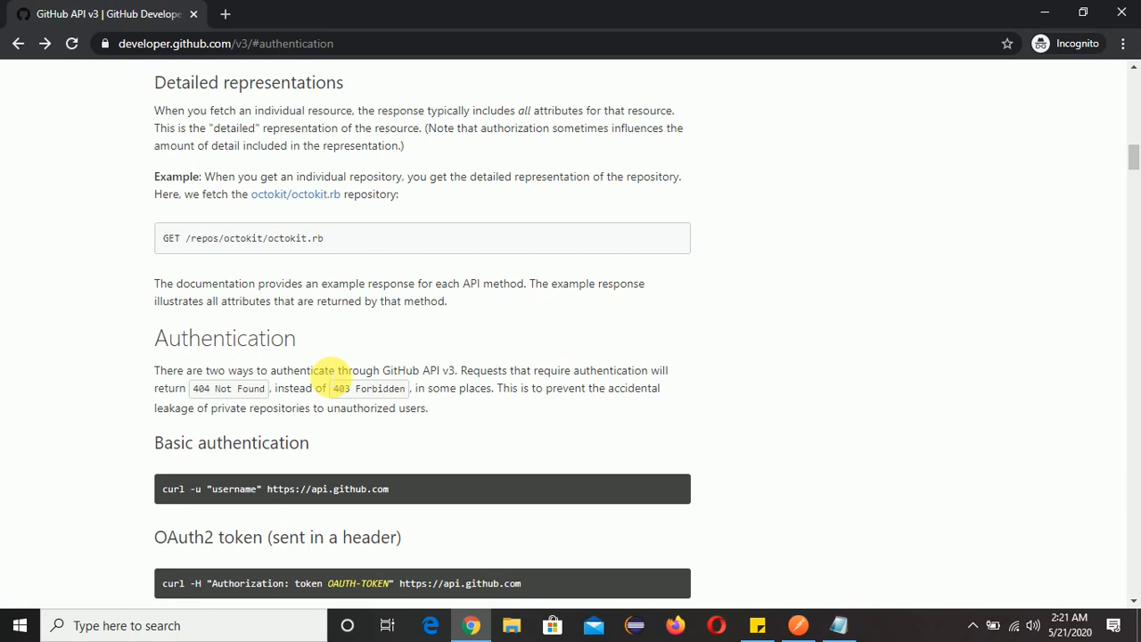
pyautogui.scroll(15, 334, 370)
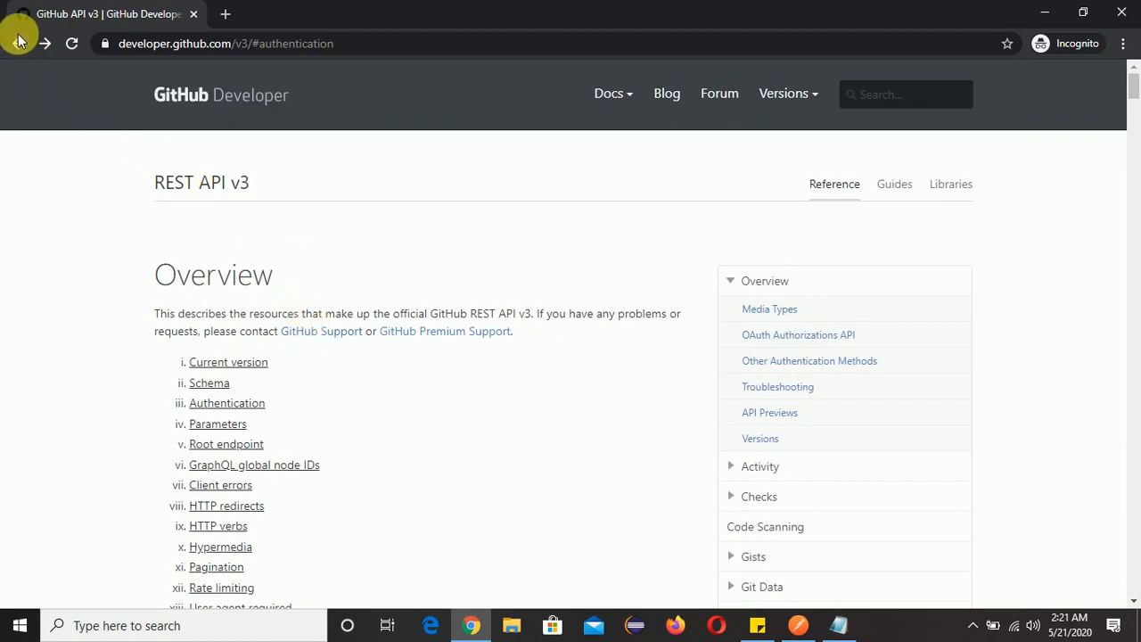
pyautogui.click(18, 42)
pyautogui.scroll(-5, 499, 356)
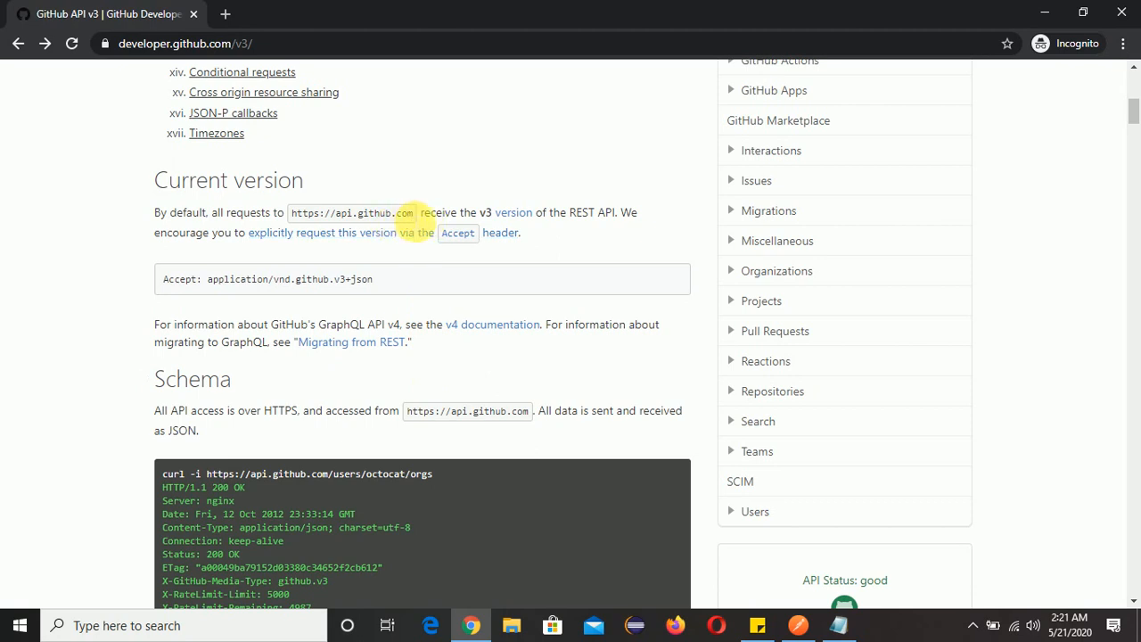
pyautogui.moveTo(415, 214); pyautogui.dragTo(312, 212)
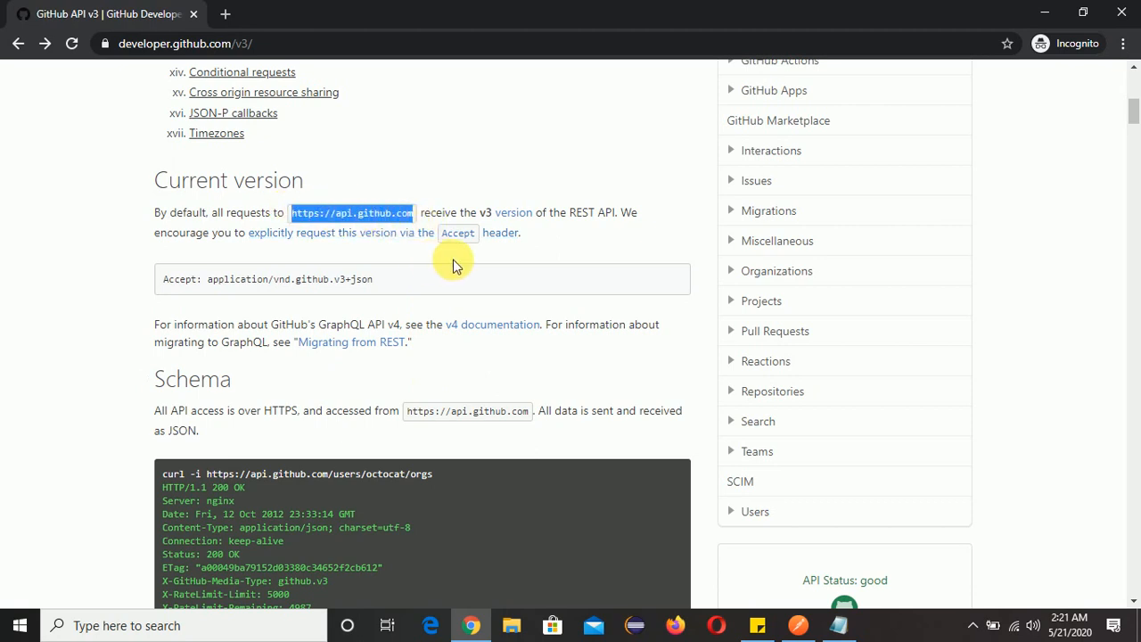
pyautogui.hotkey('alt', 'Tab')
pyautogui.hotkey('alt', 'Tab')
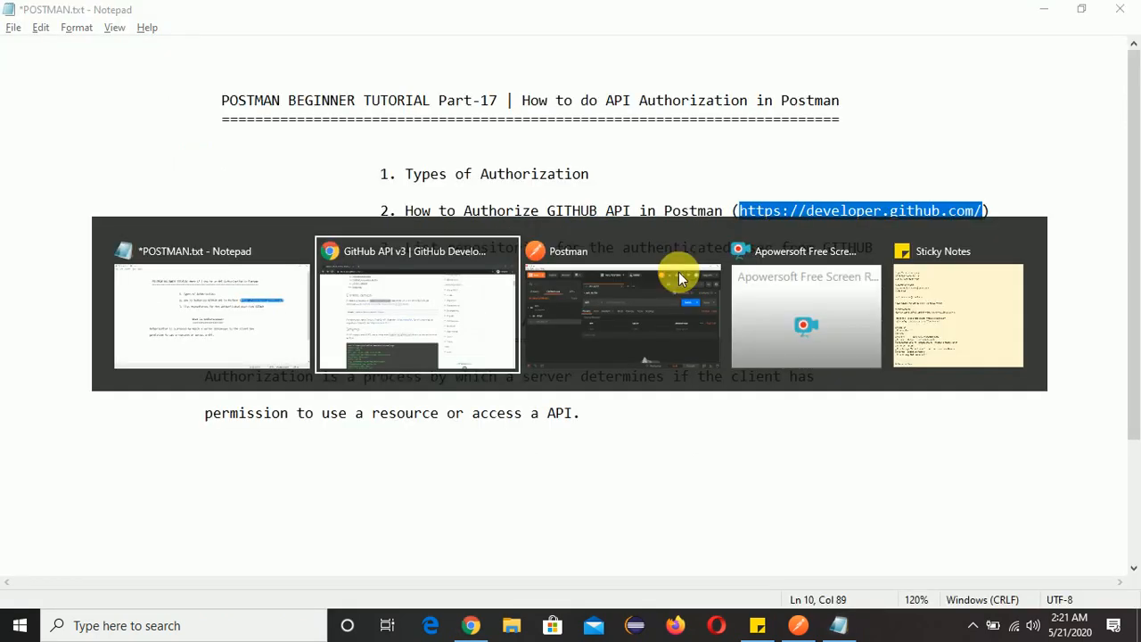
pyautogui.click(678, 272)
pyautogui.write('https://api.github.com')
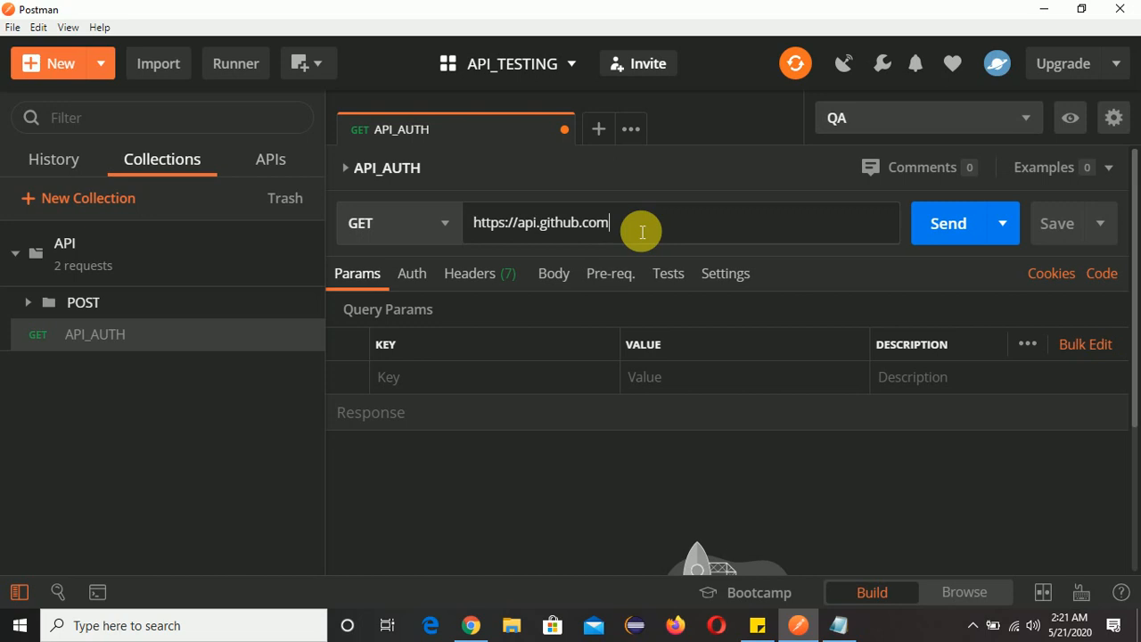
pyautogui.write('/')
# Switch back to the GitHub documentation in Chrome and review the OAuth2 token and key/secret parts of the Authentication section.
pyautogui.hotkey('alt', 'Tab')
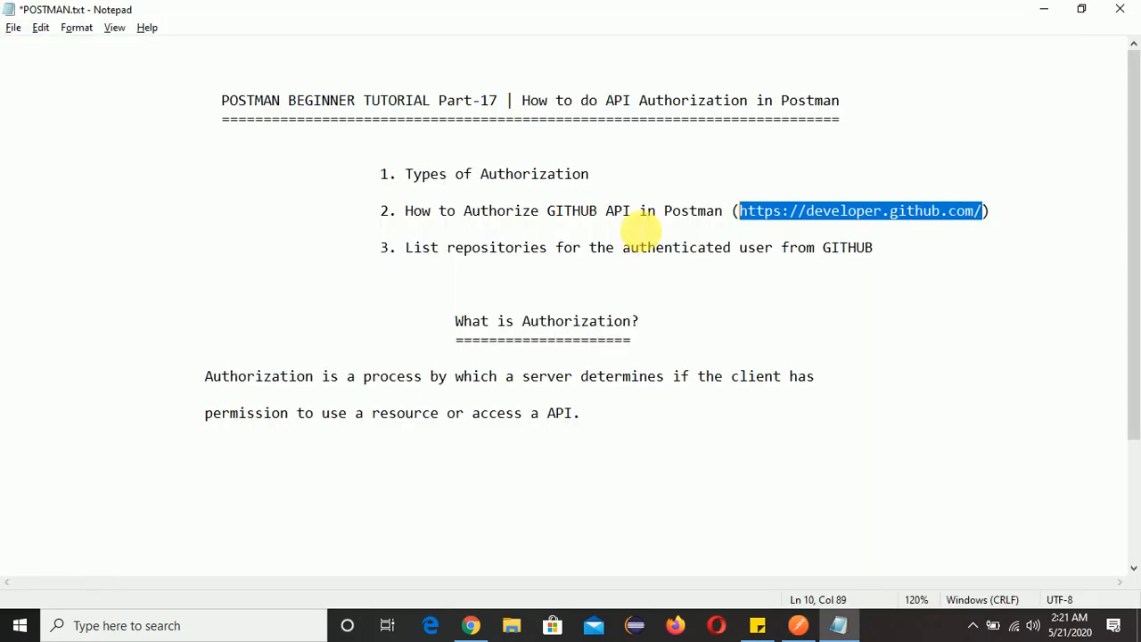
pyautogui.hotkey('alt', 'Tab')
pyautogui.click(715, 290)
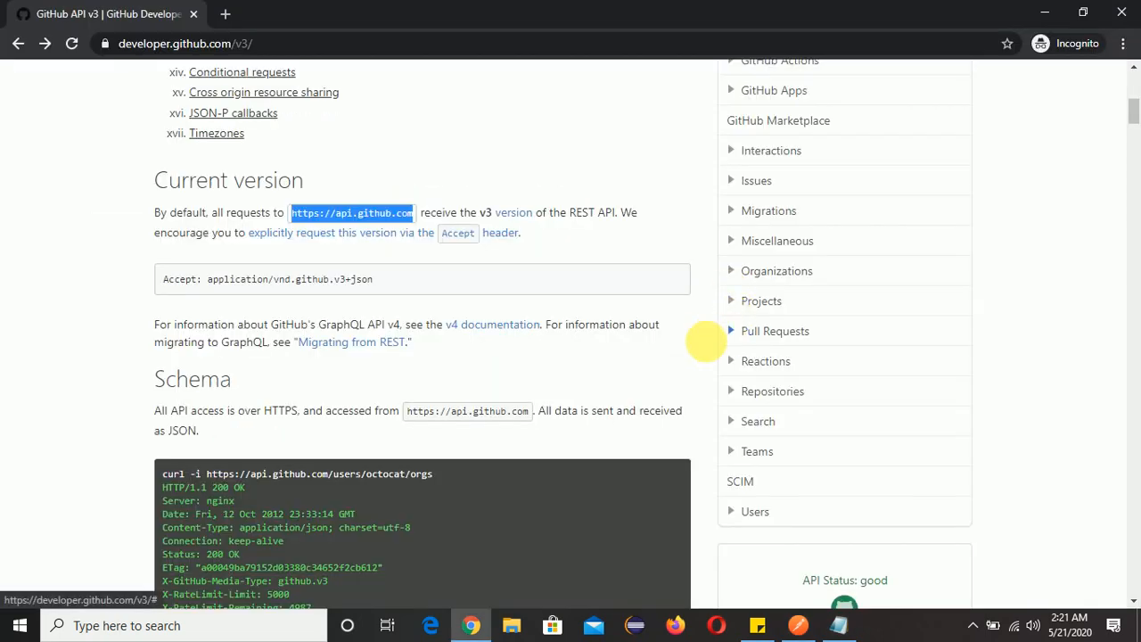
pyautogui.scroll(4, 427, 308)
pyautogui.scroll(2, 428, 309)
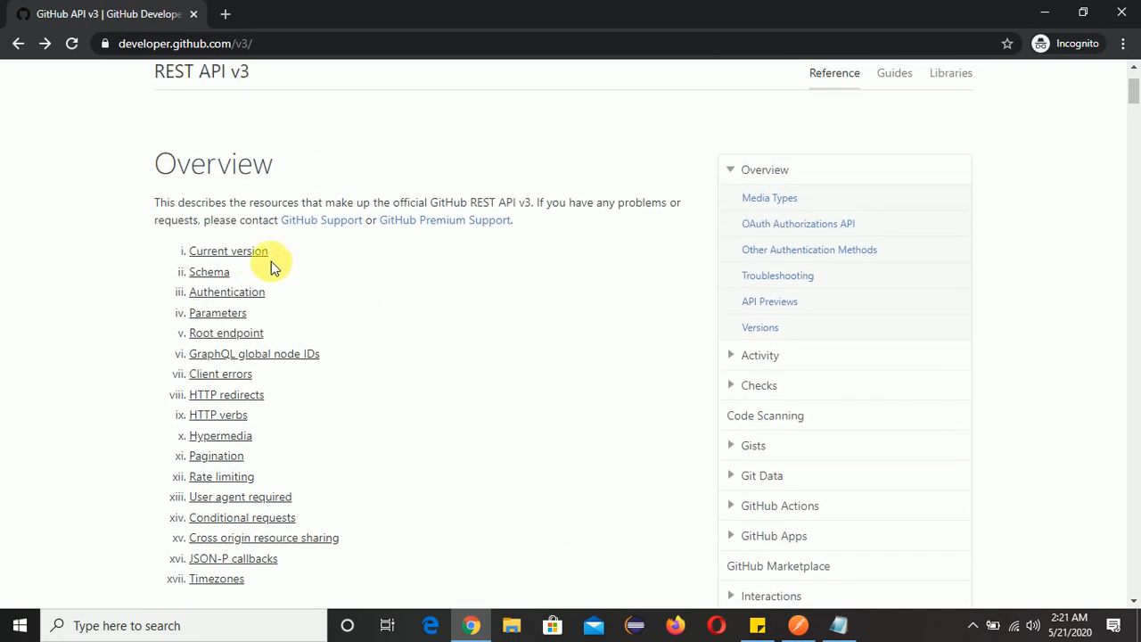
pyautogui.click(226, 294)
pyautogui.scroll(-1, 538, 327)
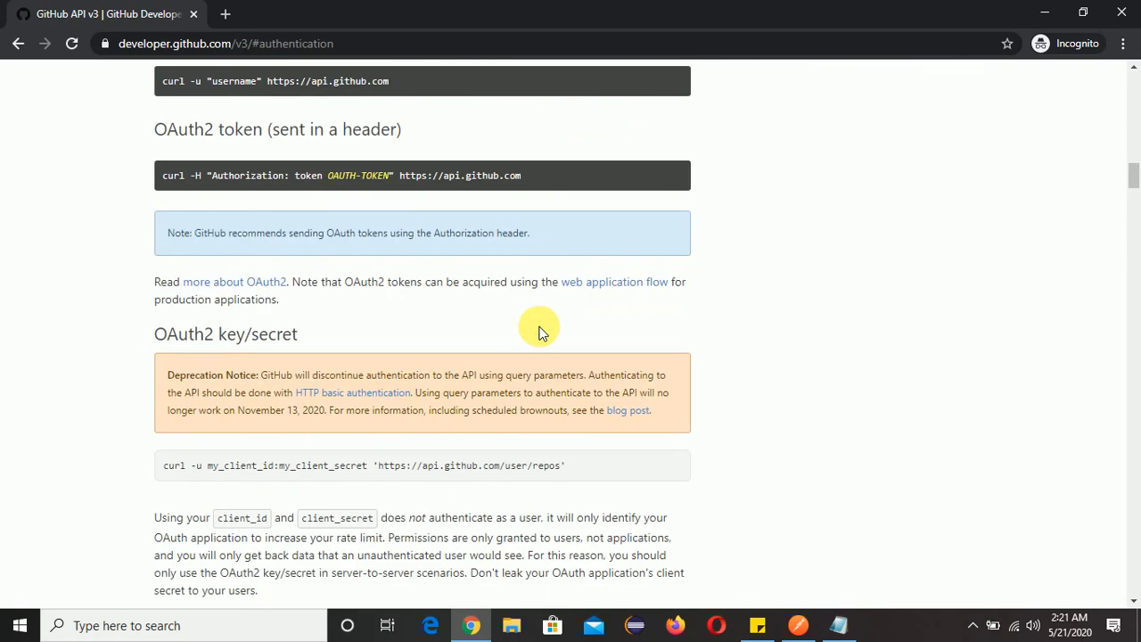
pyautogui.scroll(10, 910, 235)
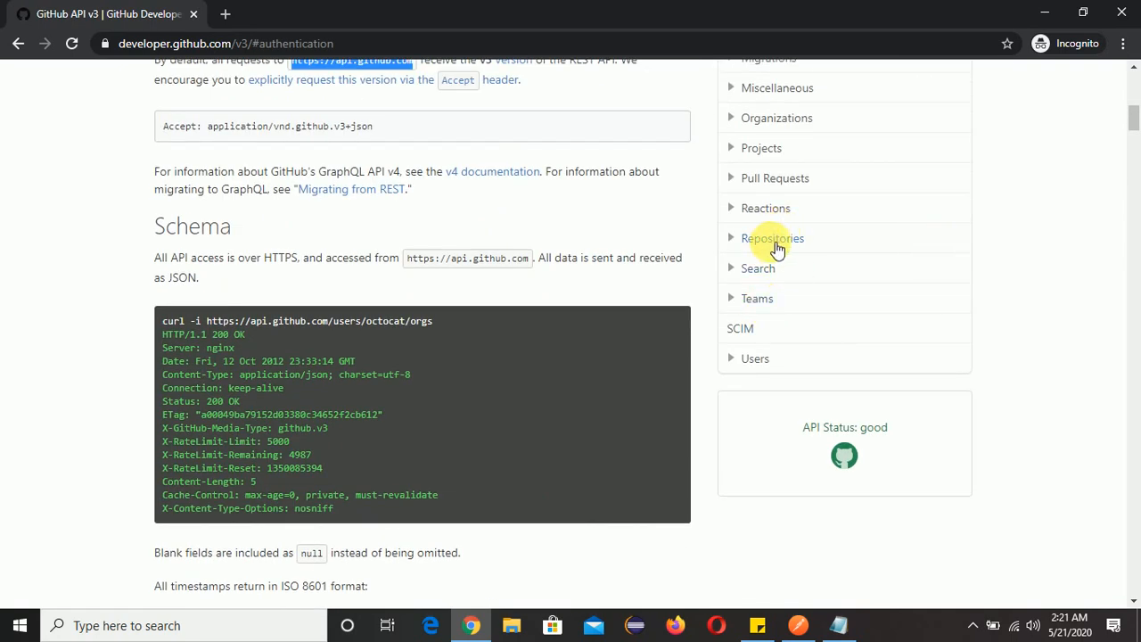
# Copy user/repos from "List repositories for the authenticated user" in the Repositories reference and append it to the request URL in Postman.
pyautogui.click(798, 245)
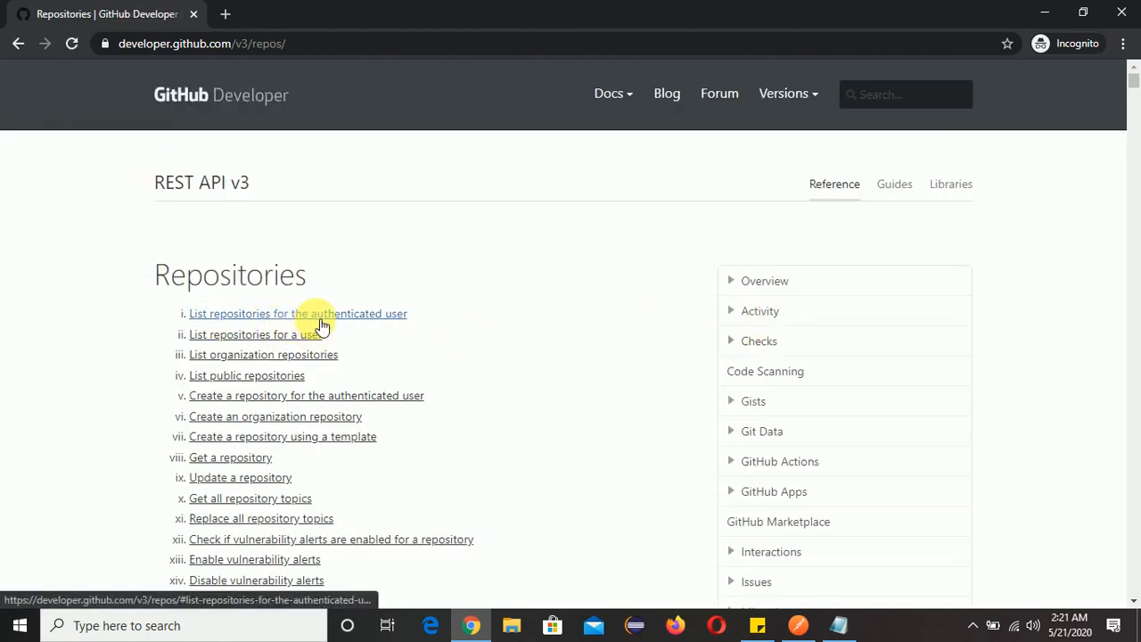
pyautogui.click(382, 321)
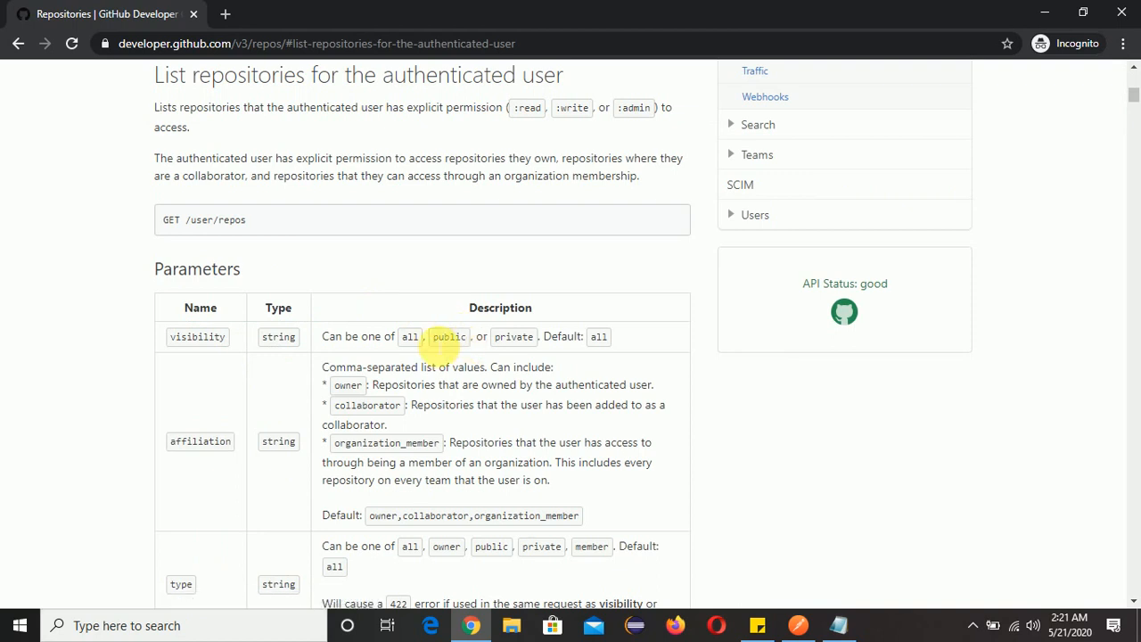
pyautogui.moveTo(251, 225); pyautogui.dragTo(209, 225)
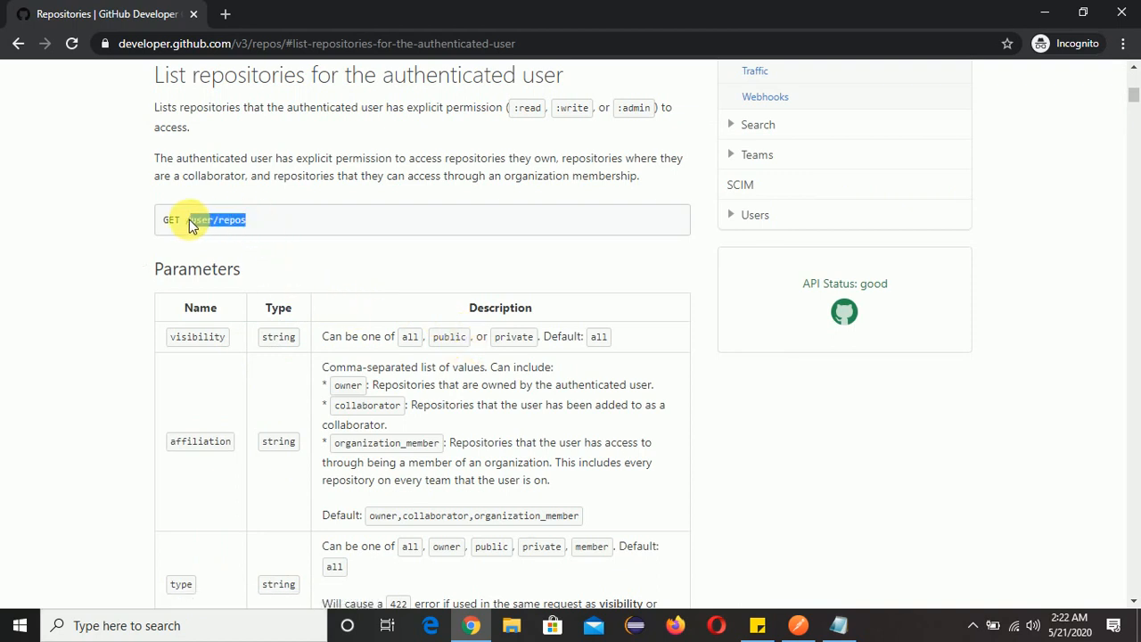
pyautogui.hotkey('alt', 'Tab')
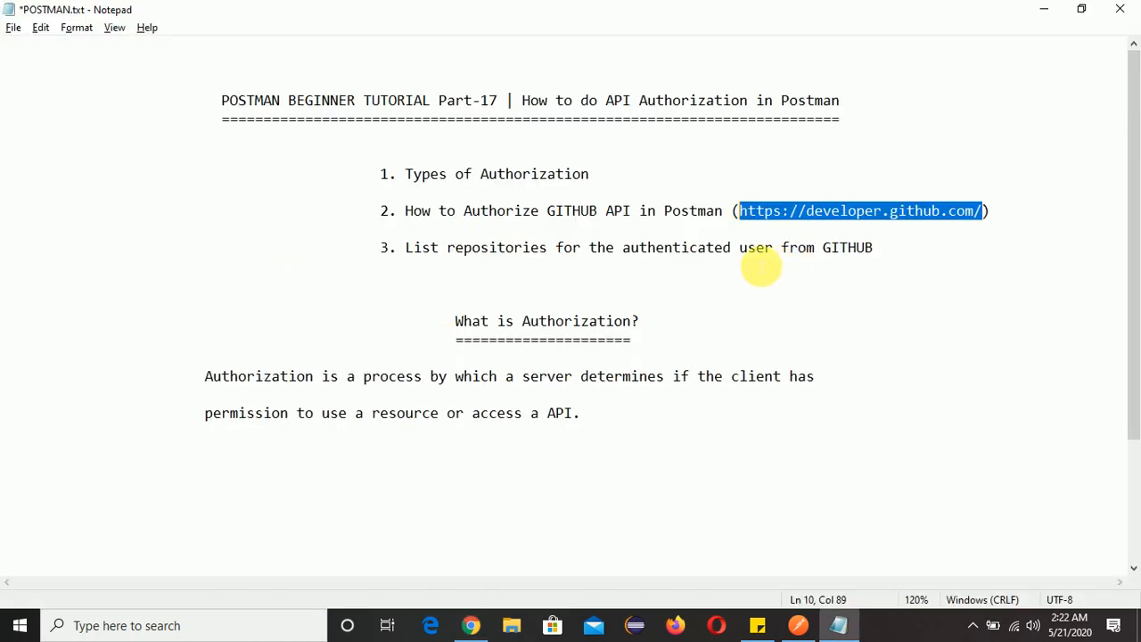
pyautogui.hotkey('alt', 'Tab')
pyautogui.press('Tab')
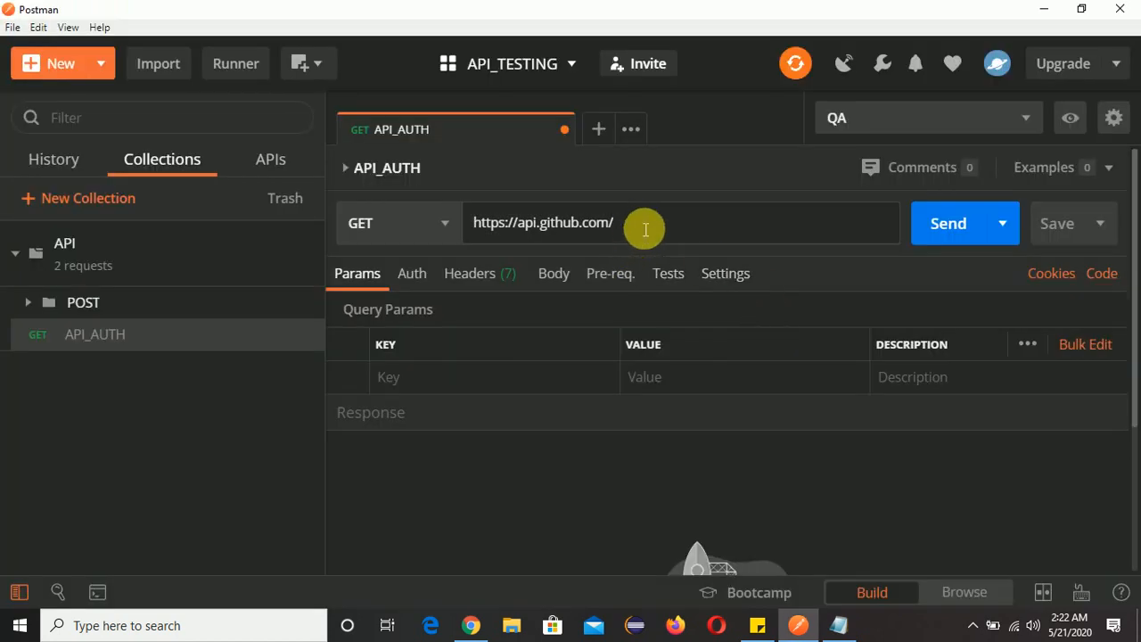
pyautogui.write('user/repos')
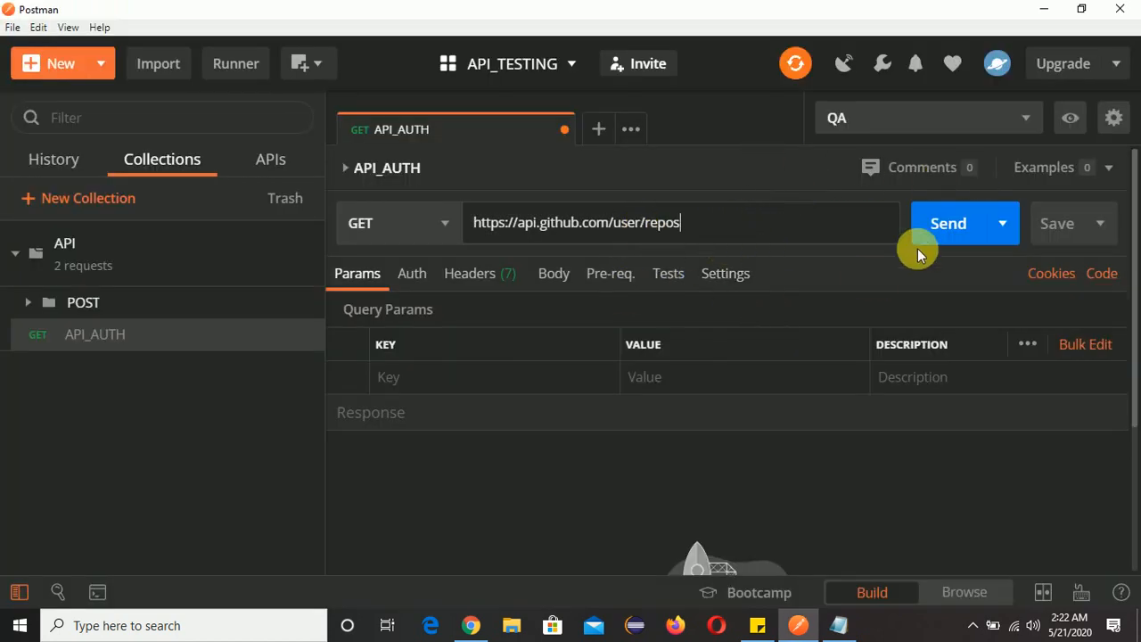
# Save and send the API_AUTH GET request, and examine the response body.
pyautogui.click(1075, 226)
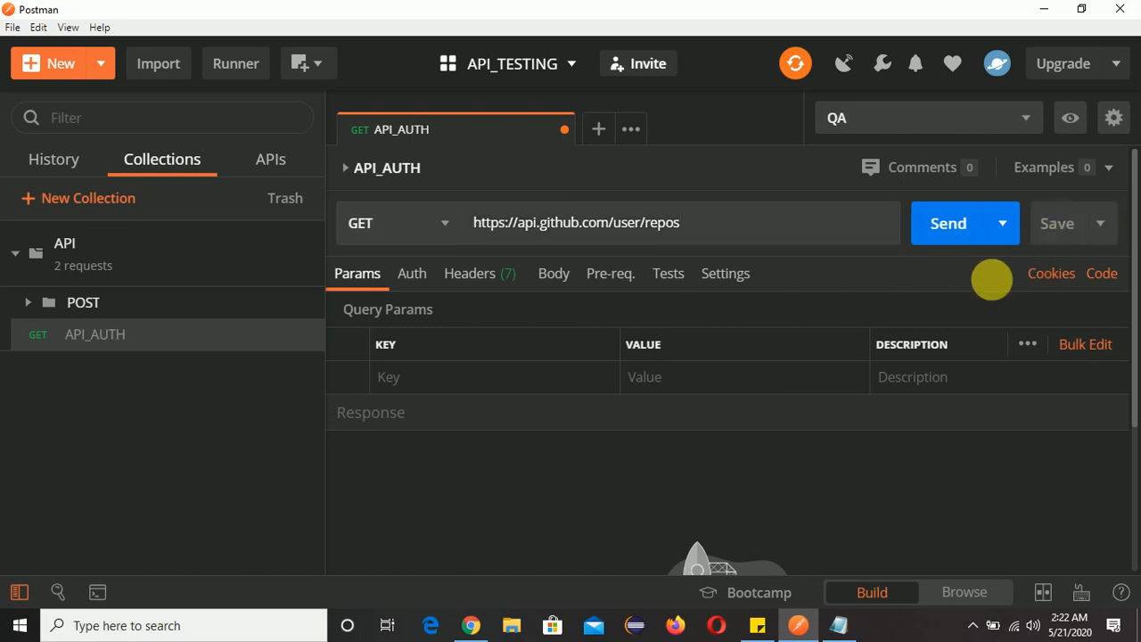
pyautogui.click(948, 225)
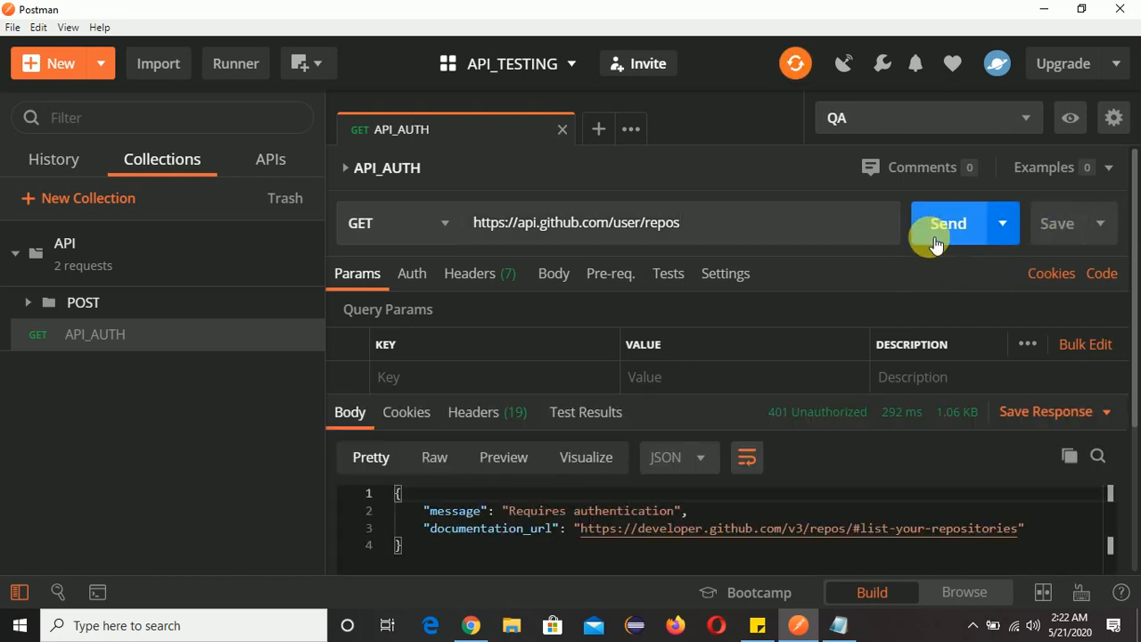
pyautogui.scroll(-5, 911, 286)
pyautogui.scroll(3, 503, 362)
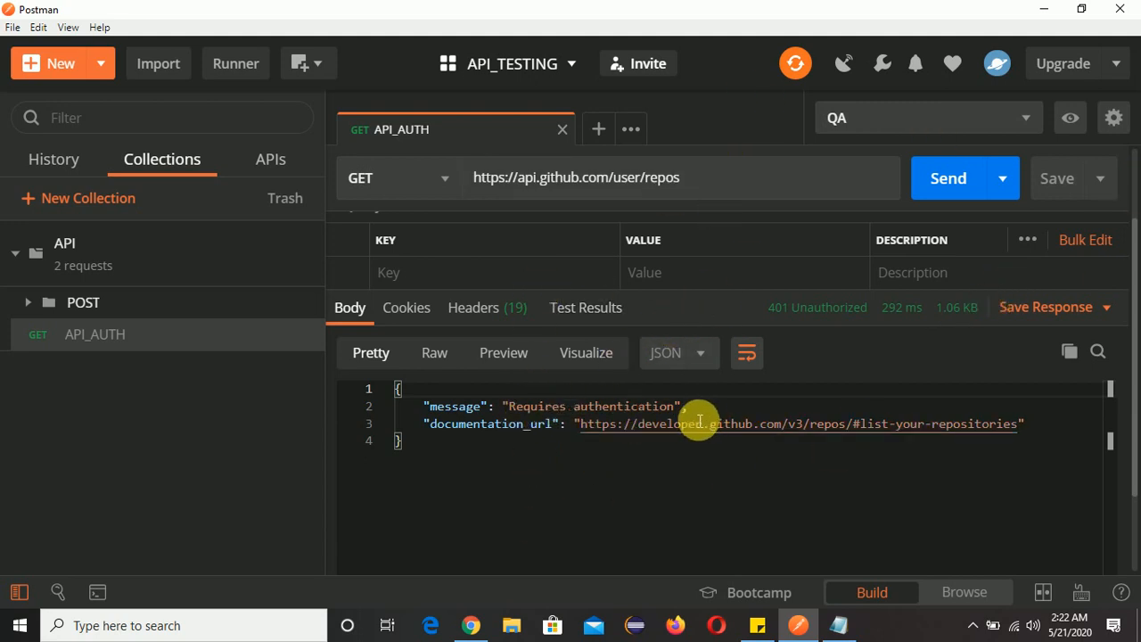
pyautogui.scroll(2, 690, 416)
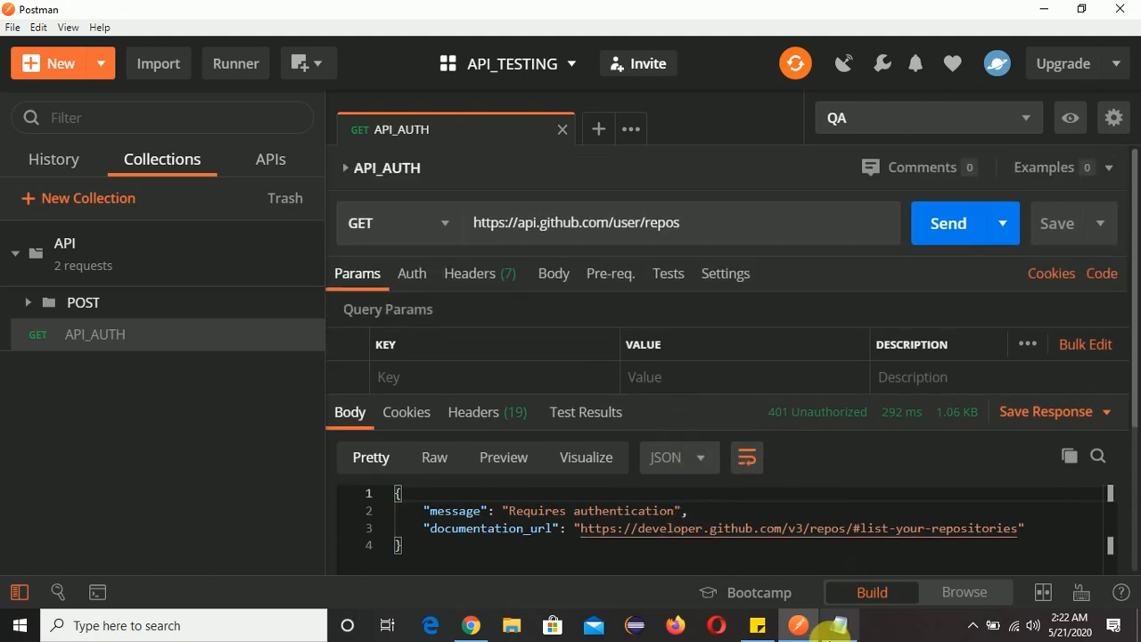
# Switch to the Chrome incognito window and open github.com in a new tab.
pyautogui.click(467, 625)
pyautogui.click(223, 13)
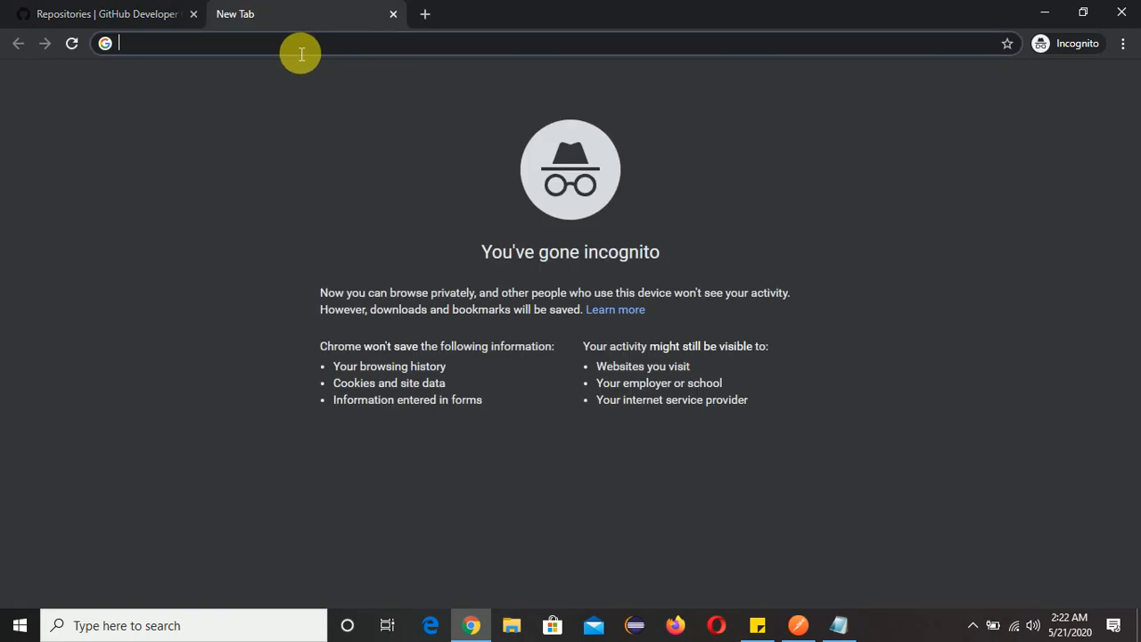
pyautogui.write('git')
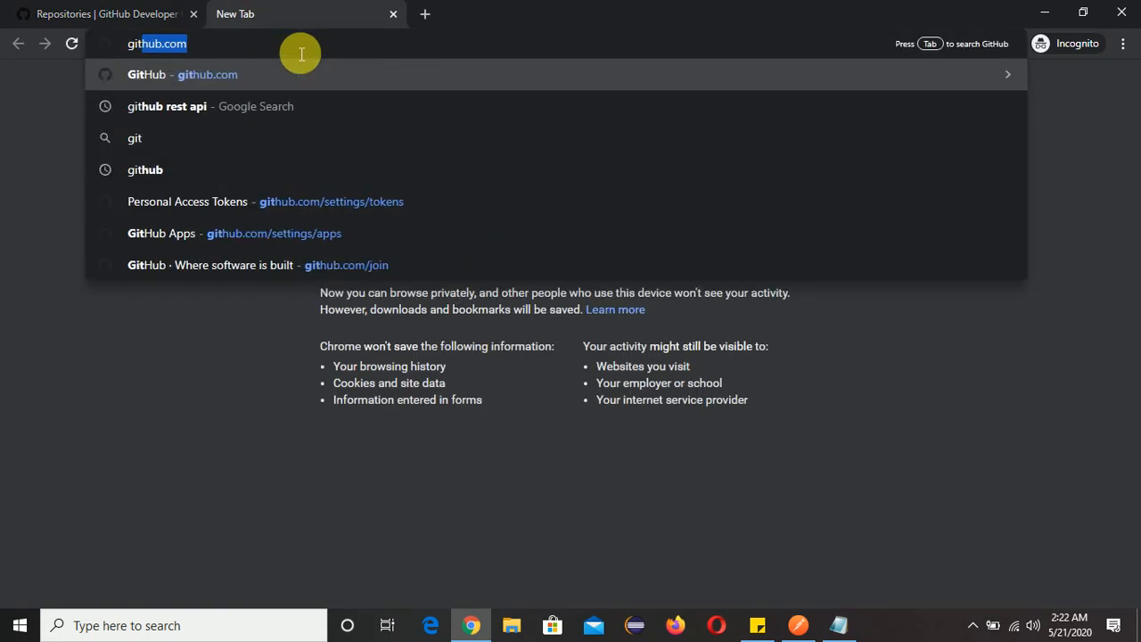
pyautogui.press('Return')
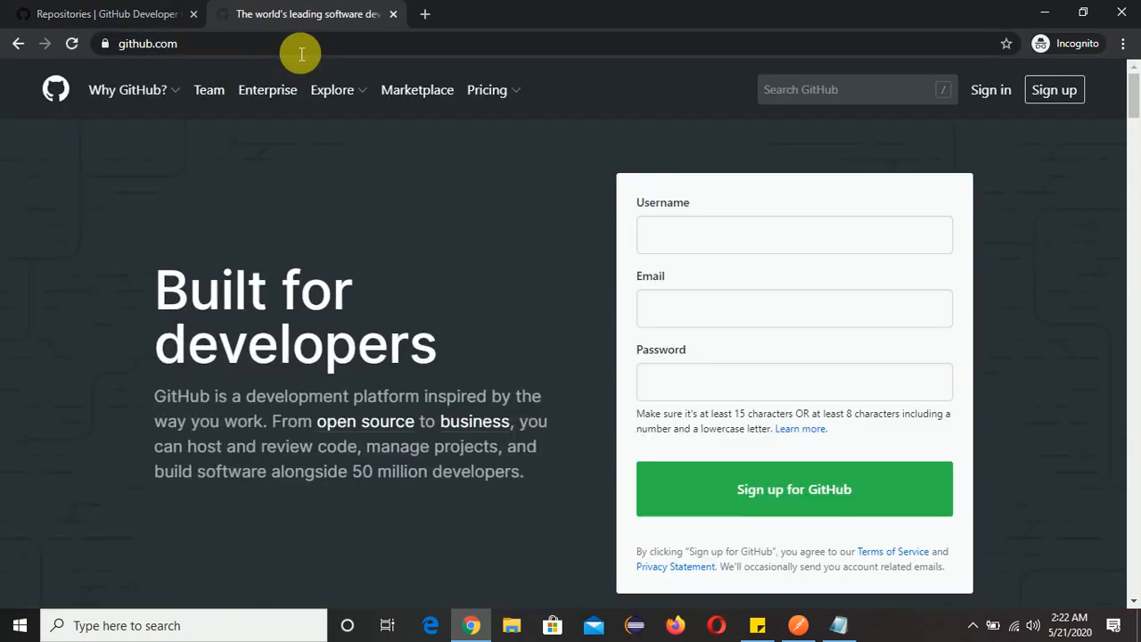
# Sign in to GitHub using the first saved login's username and password.
pyautogui.click(994, 91)
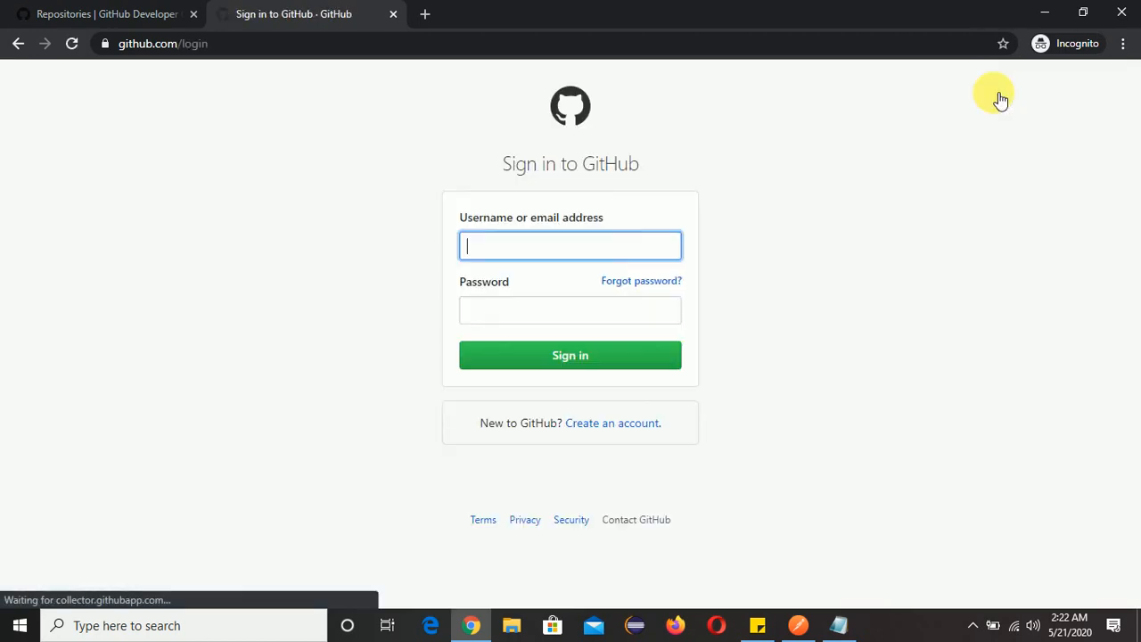
pyautogui.click(509, 247)
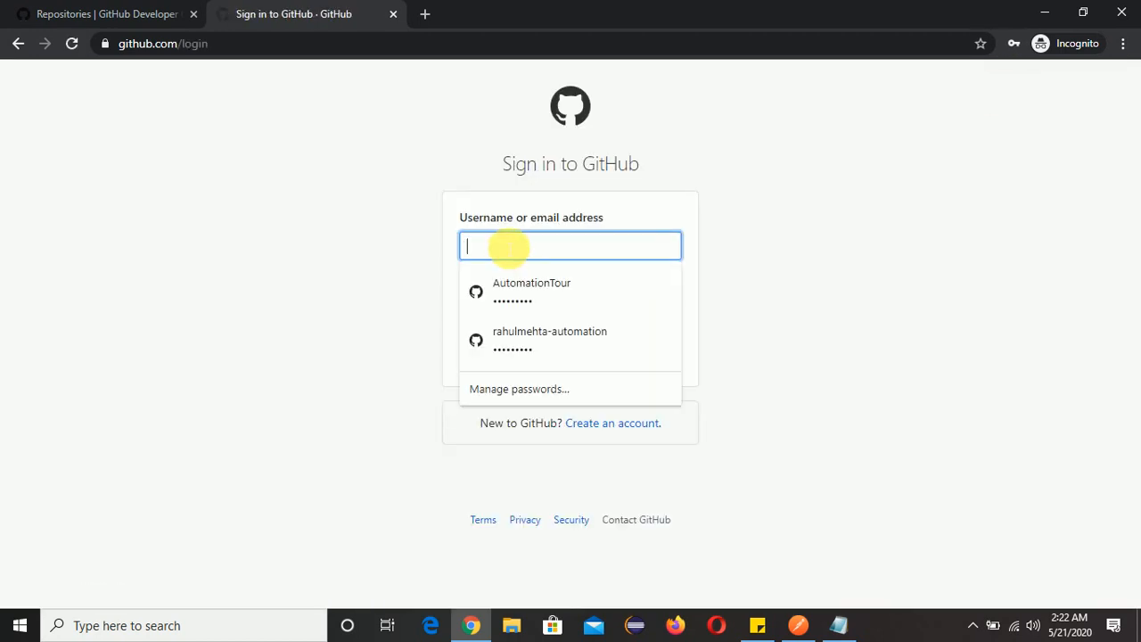
pyautogui.click(576, 299)
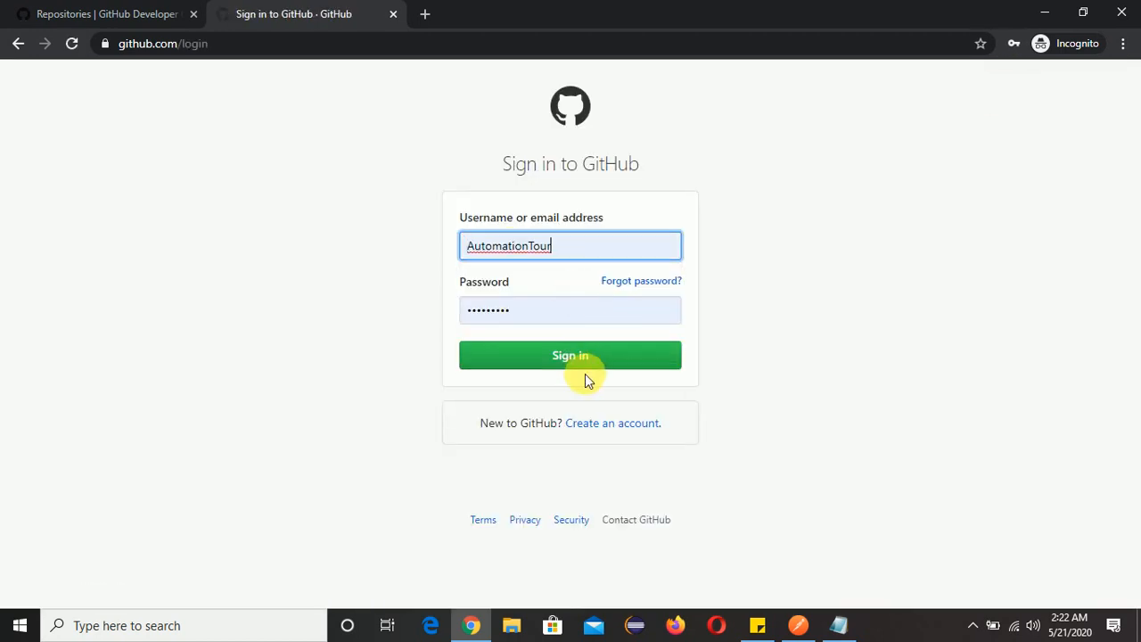
pyautogui.click(584, 364)
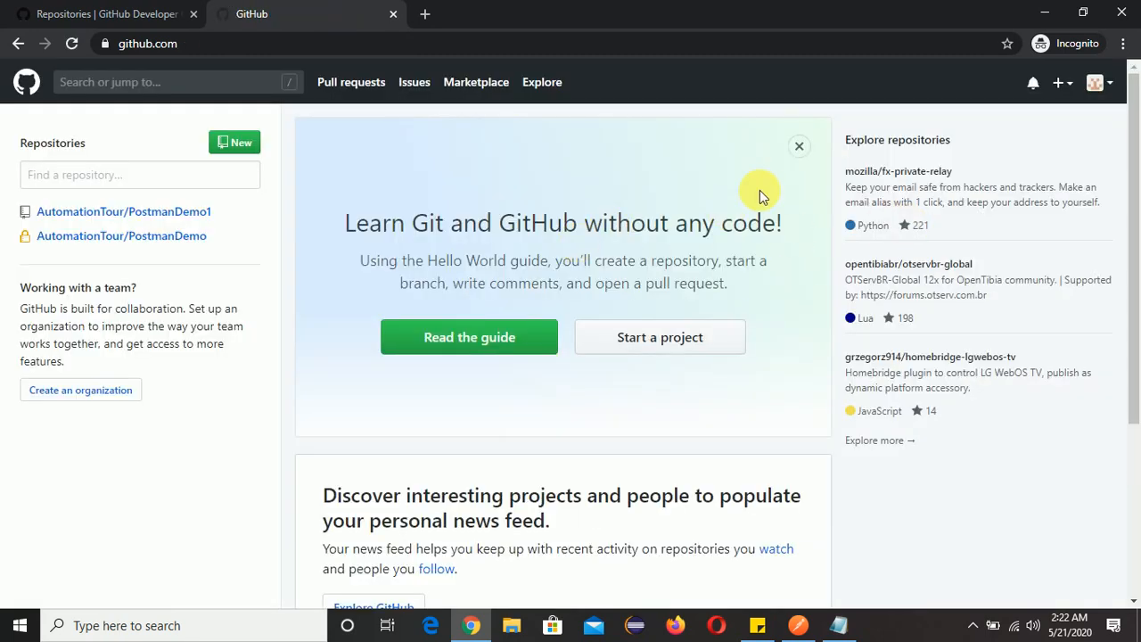
# Open the personal settings of the signed-in GitHub account.
pyautogui.click(1104, 82)
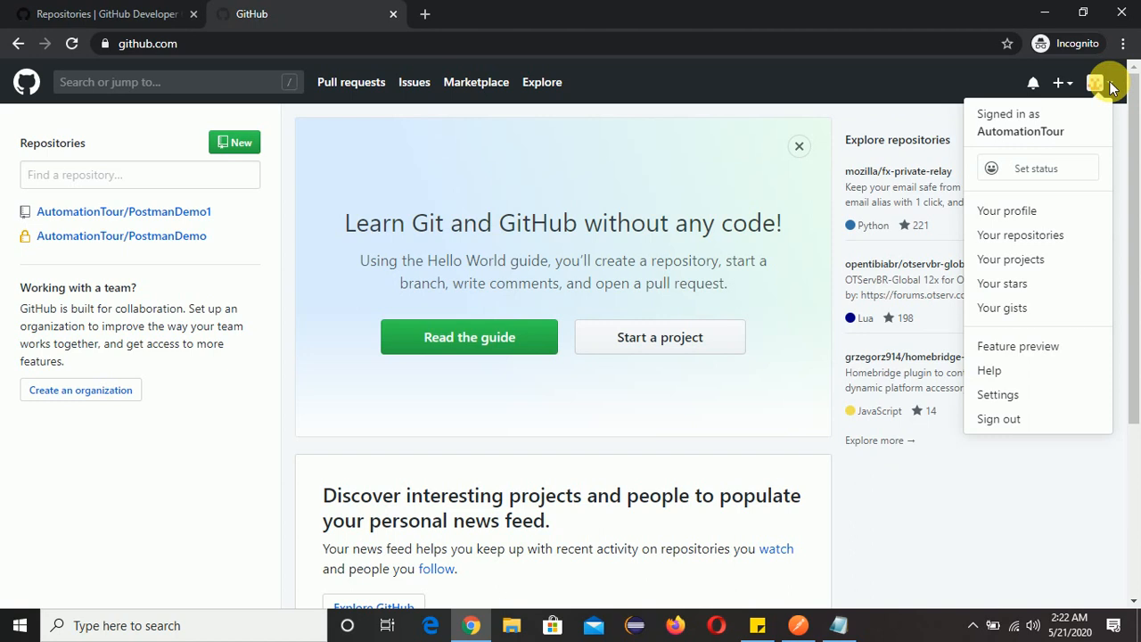
pyautogui.click(1013, 398)
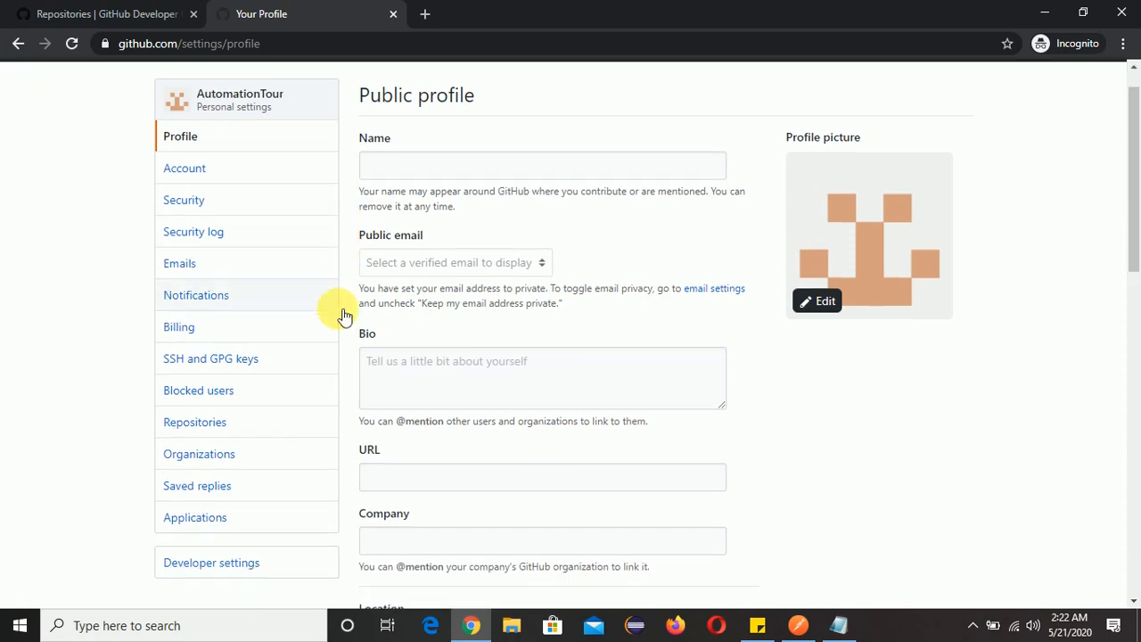
# Open the personal access tokens in GitHub's developer settings and delete the ApiPostmanTesting token.
pyautogui.scroll(-1, 267, 428)
pyautogui.click(211, 497)
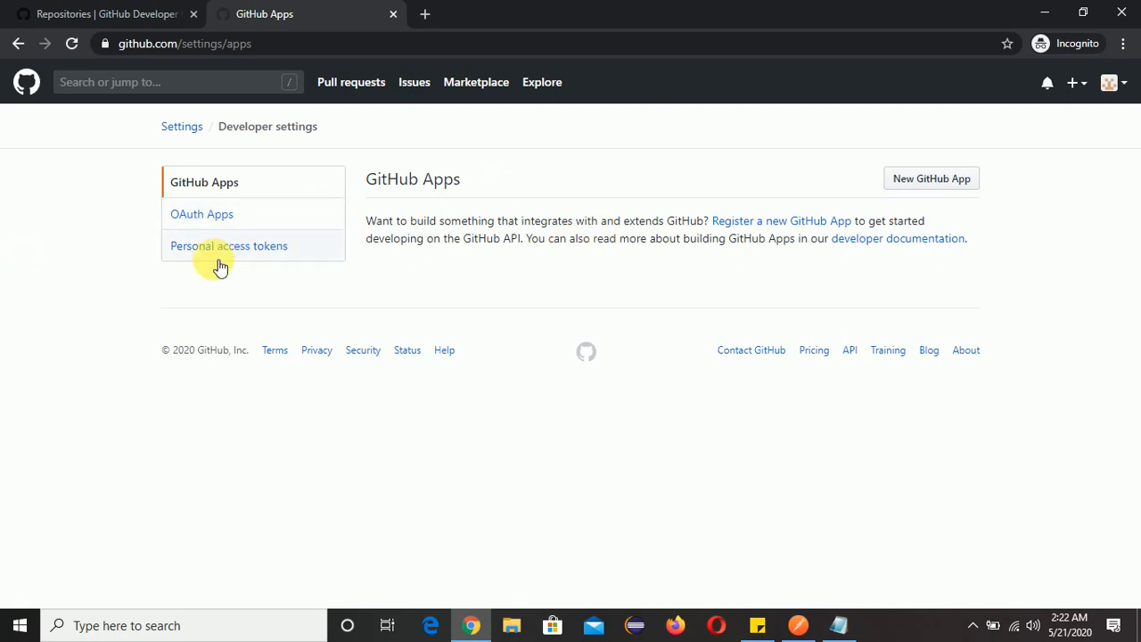
pyautogui.click(255, 253)
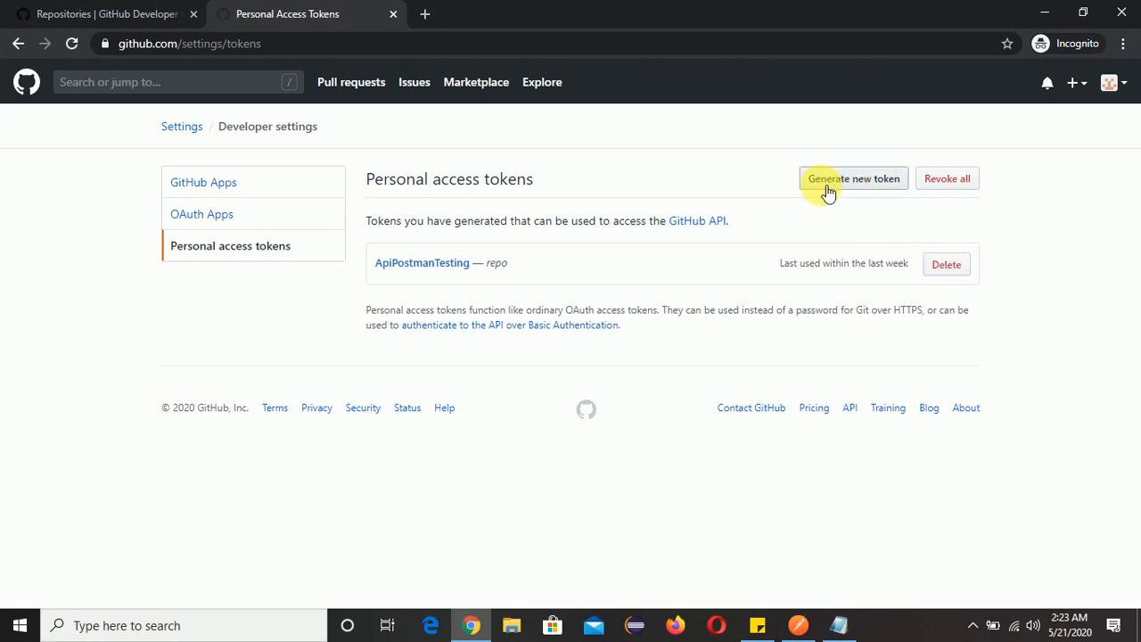
pyautogui.click(947, 265)
pyautogui.click(590, 294)
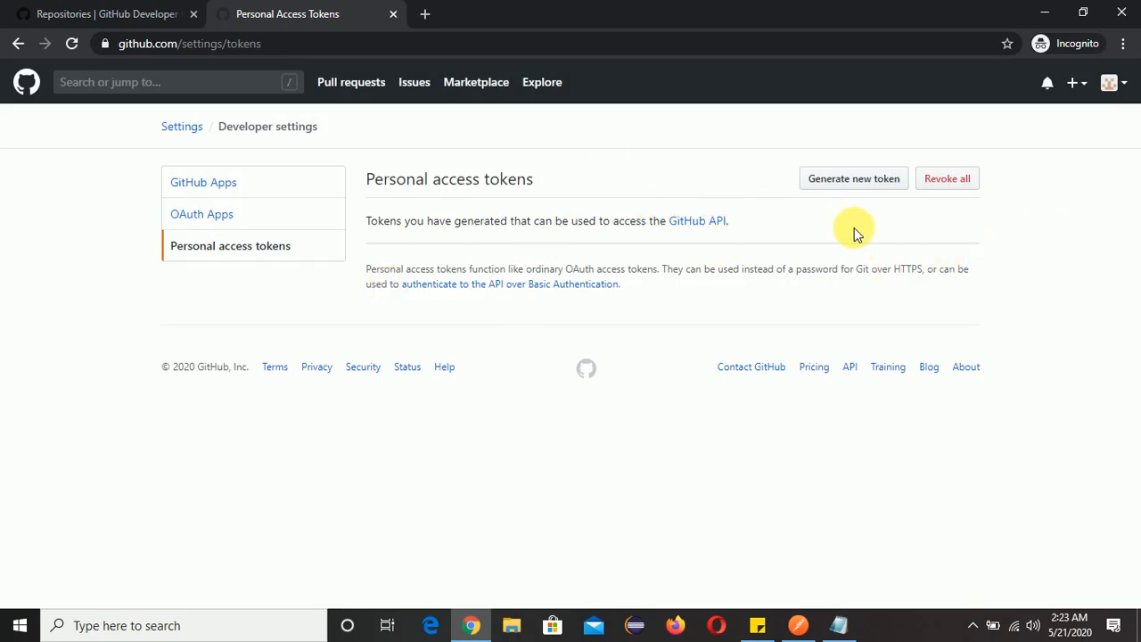
# Generate a new personal access token with the note ApiPostmanTesting and the full repo scope.
pyautogui.click(856, 181)
pyautogui.click(429, 308)
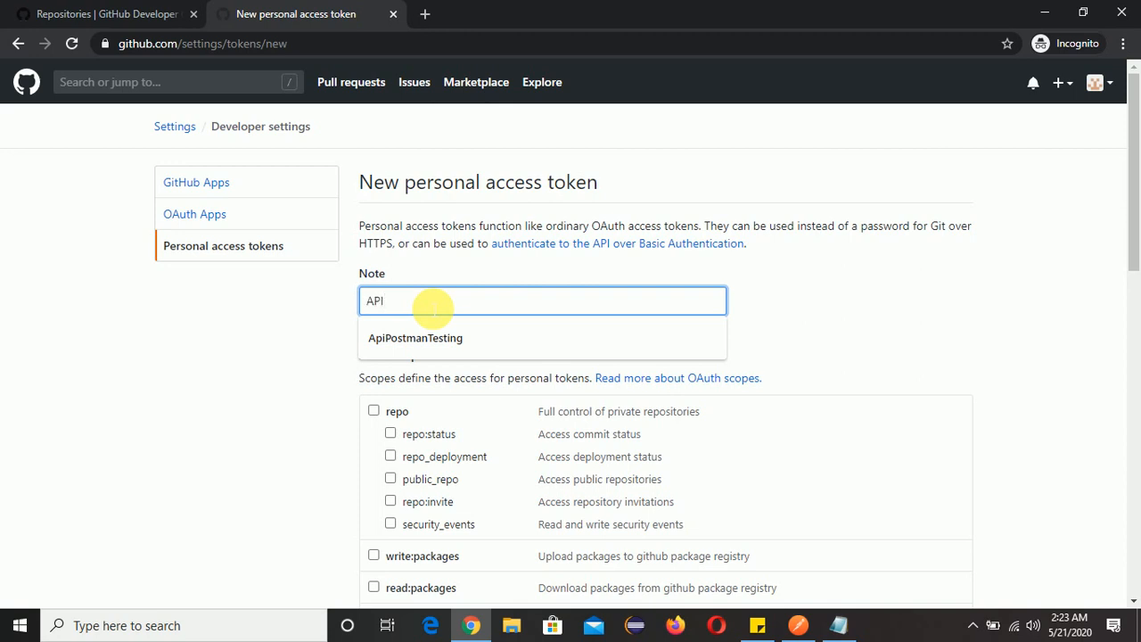
pyautogui.click(403, 339)
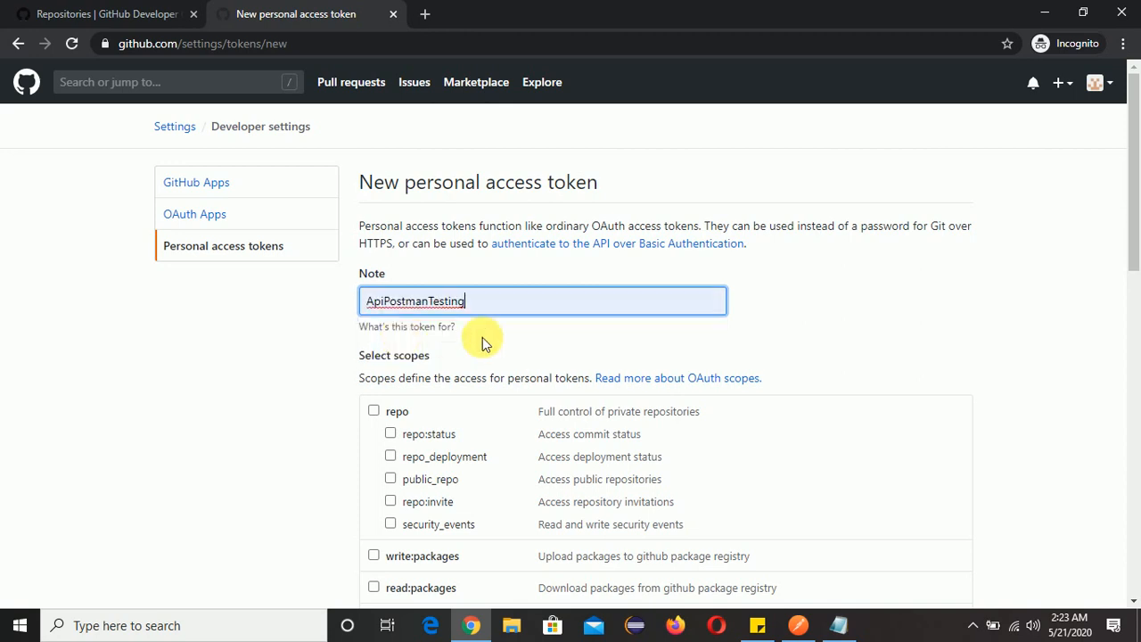
pyautogui.scroll(-10, 506, 328)
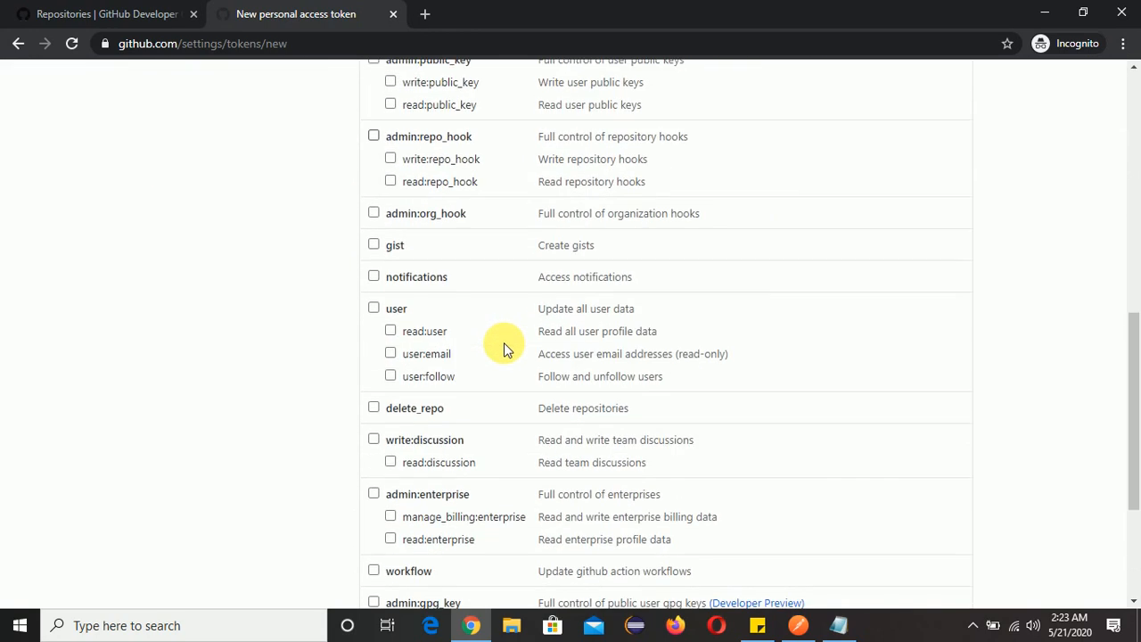
pyautogui.scroll(10, 500, 410)
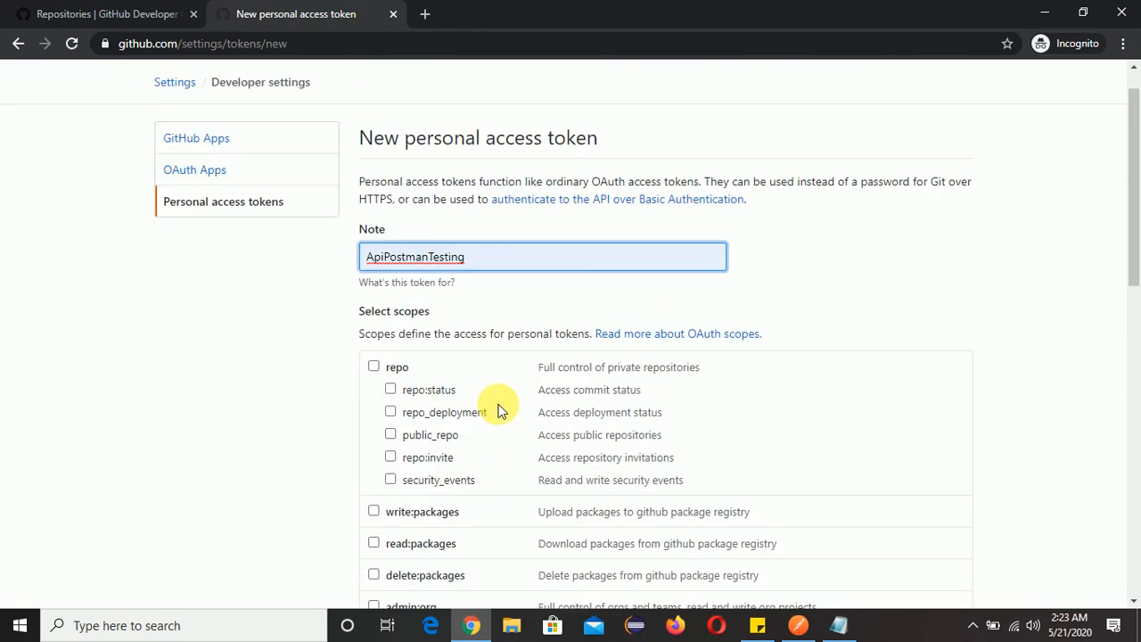
pyautogui.click(373, 411)
pyautogui.scroll(-3, 560, 459)
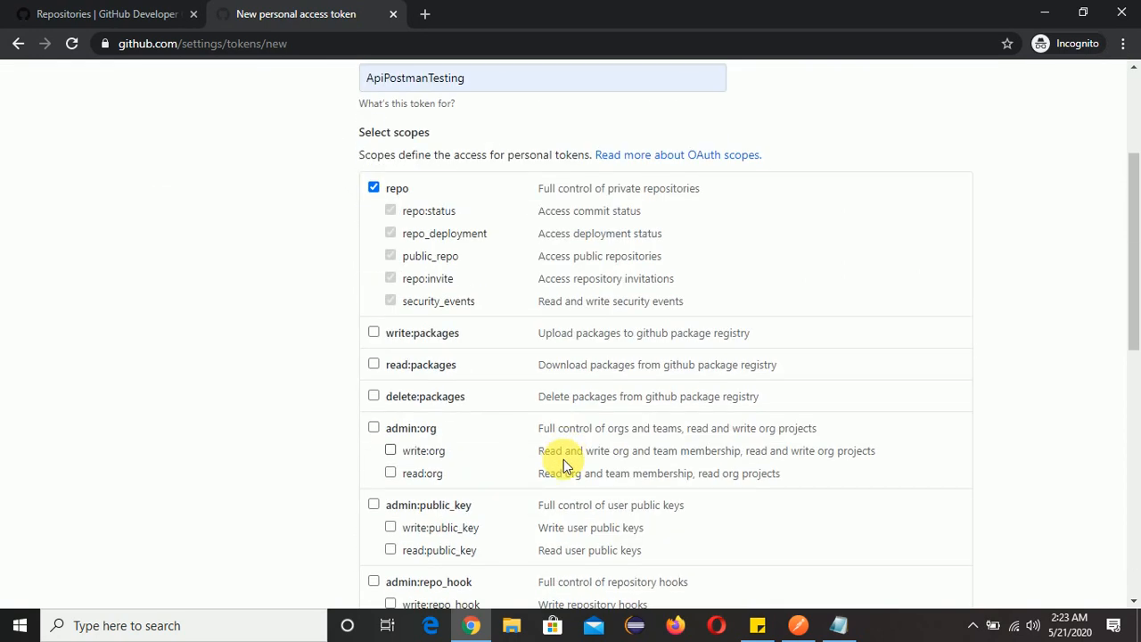
pyautogui.scroll(-6, 560, 456)
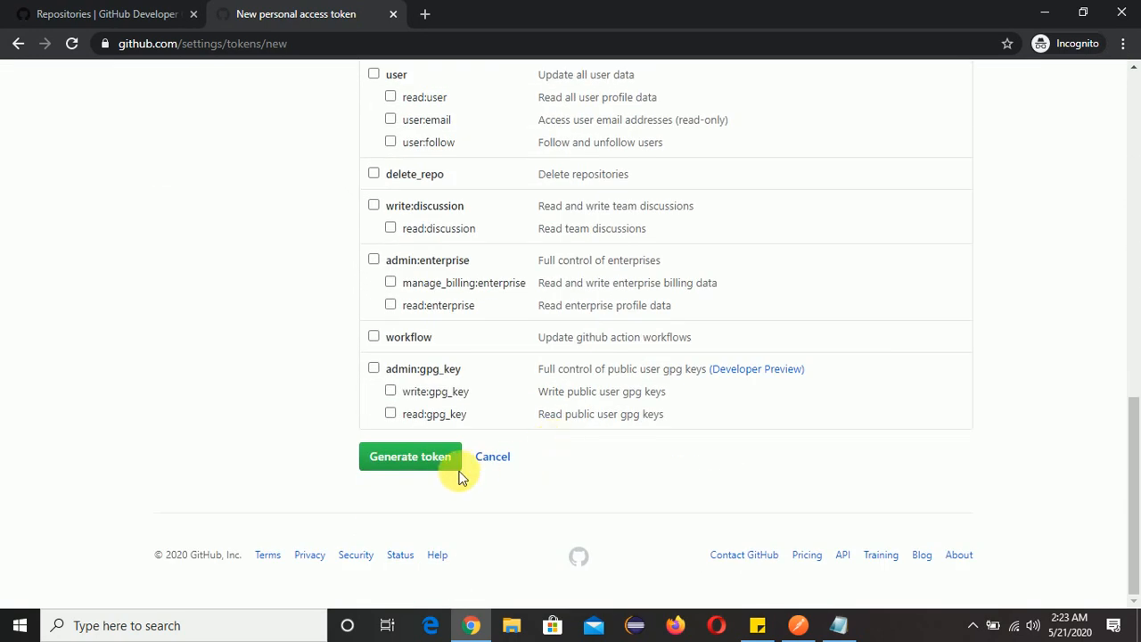
pyautogui.click(410, 465)
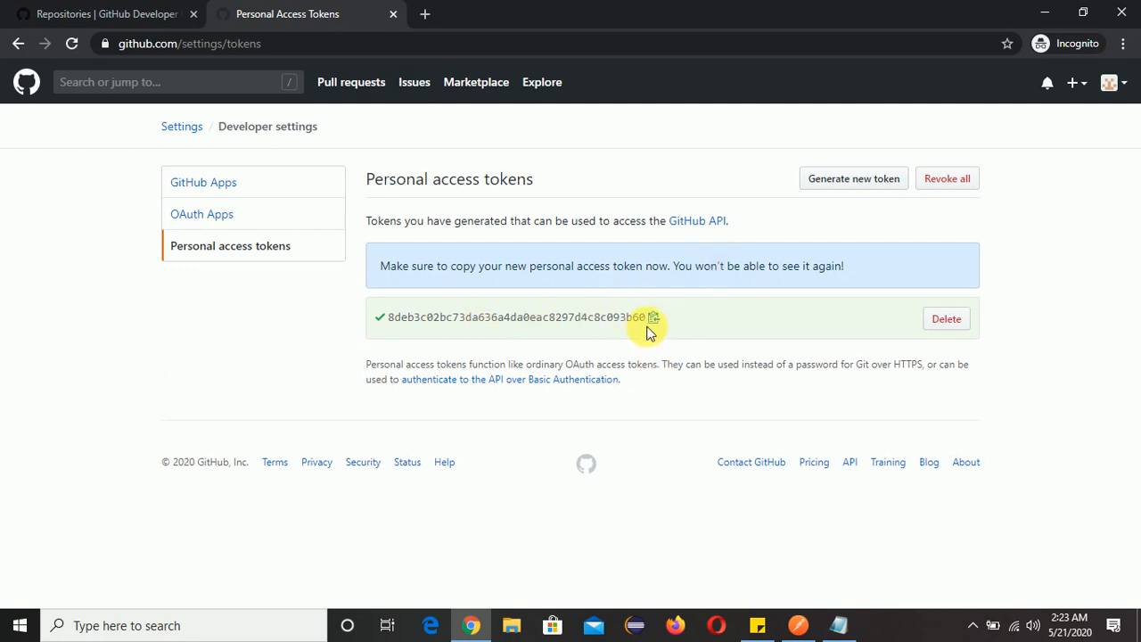
# Copy the new personal access token and replace the old token with it in GITHUB ACCESS TOKEN.txt on the desktop.
pyautogui.moveTo(648, 318); pyautogui.dragTo(401, 319)
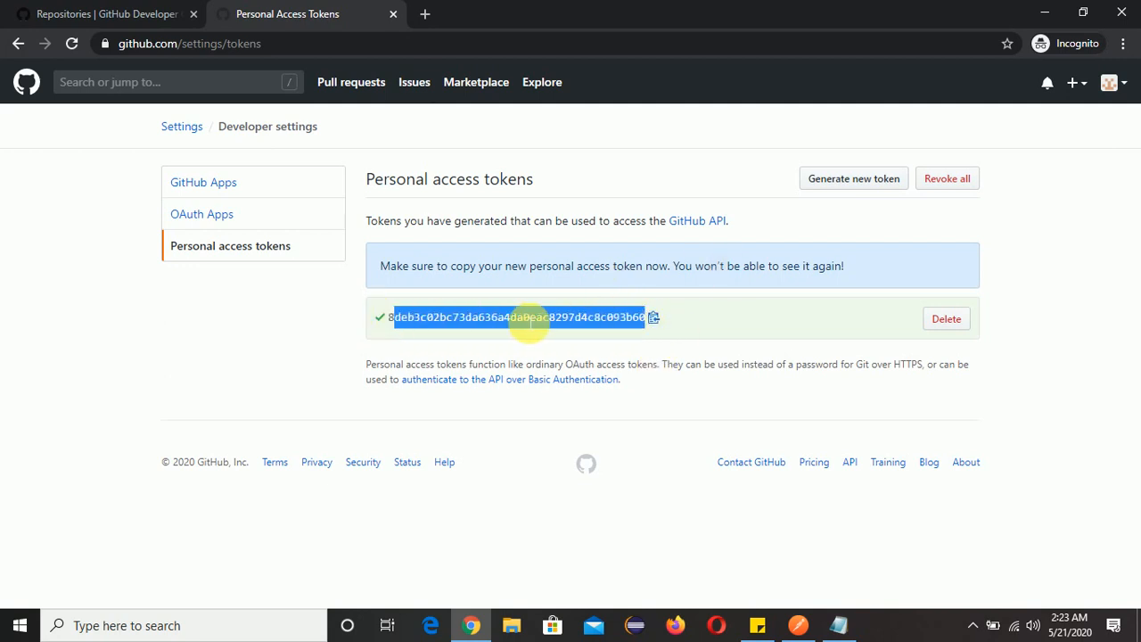
pyautogui.click(628, 335)
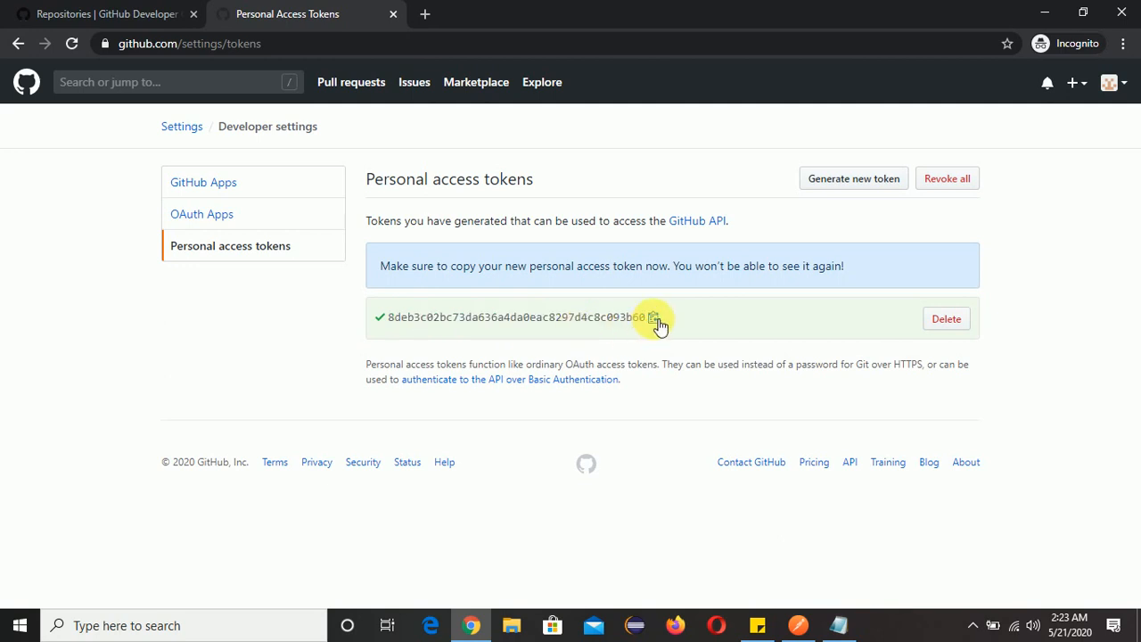
pyautogui.click(1139, 624)
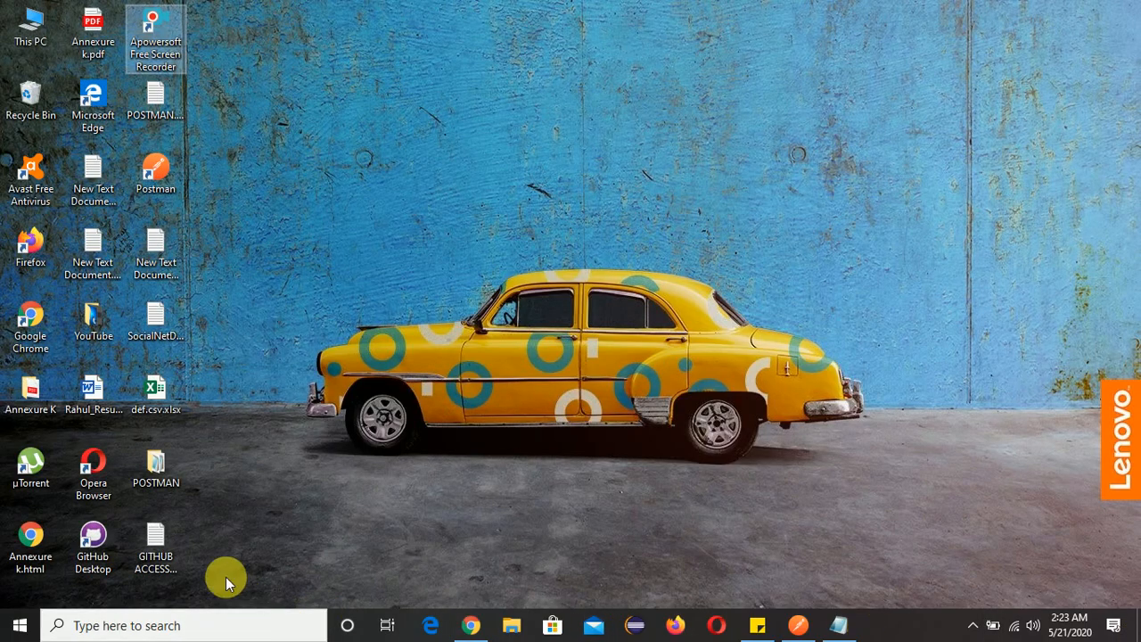
pyautogui.doubleClick(156, 546)
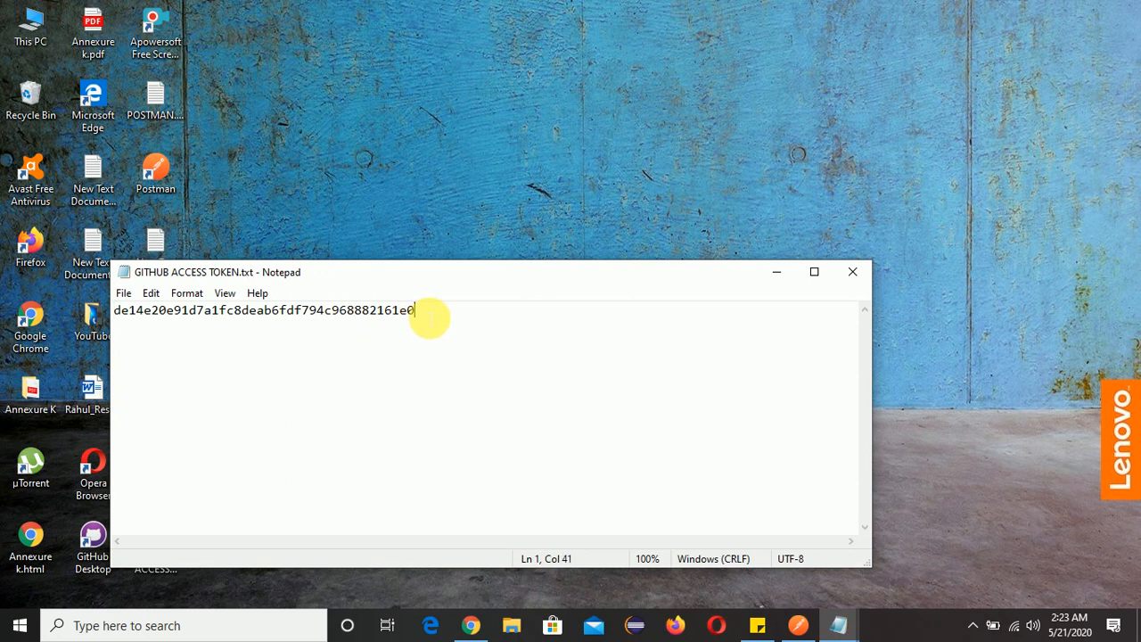
pyautogui.moveTo(429, 316); pyautogui.dragTo(112, 316)
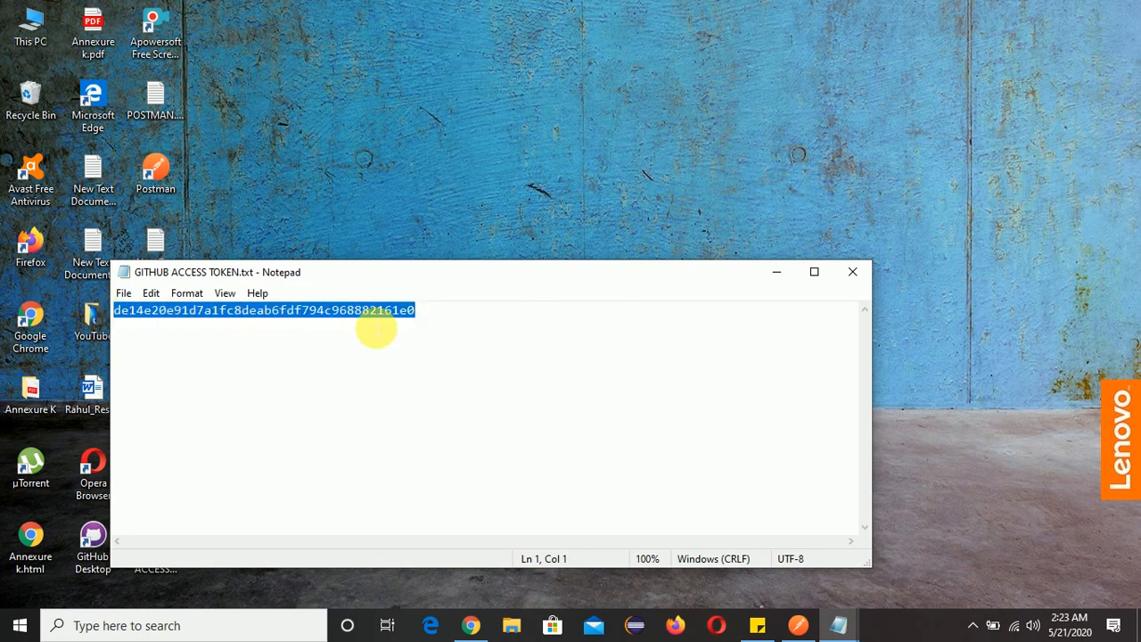
pyautogui.hotkey('ctrl', 'v')
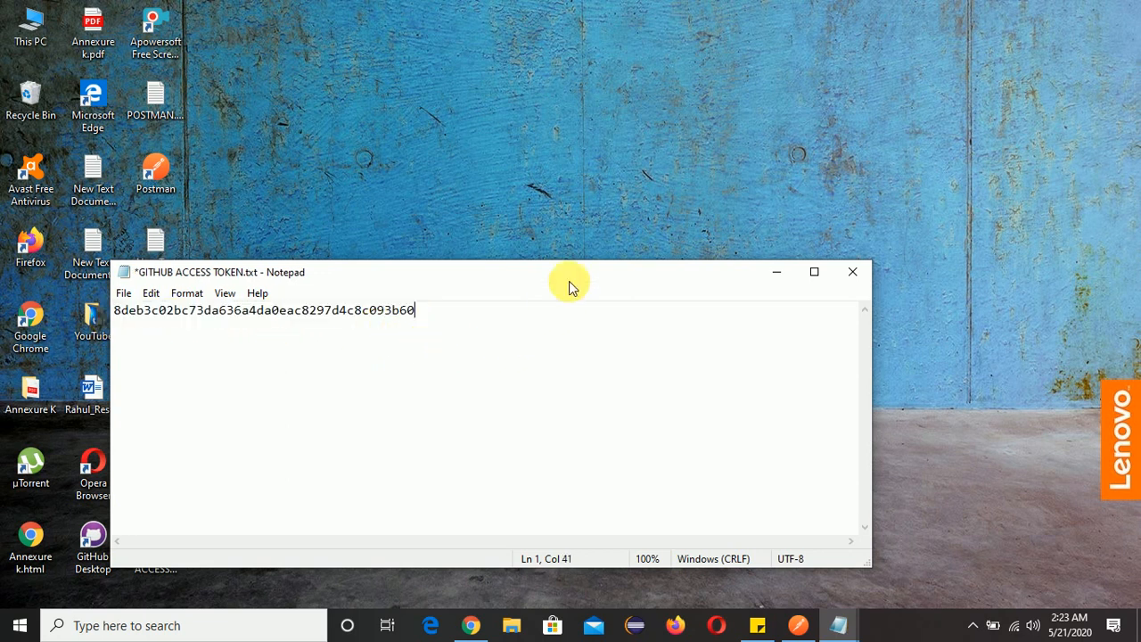
pyautogui.moveTo(569, 281); pyautogui.dragTo(678, 134)
pyautogui.moveTo(548, 182); pyautogui.dragTo(241, 173)
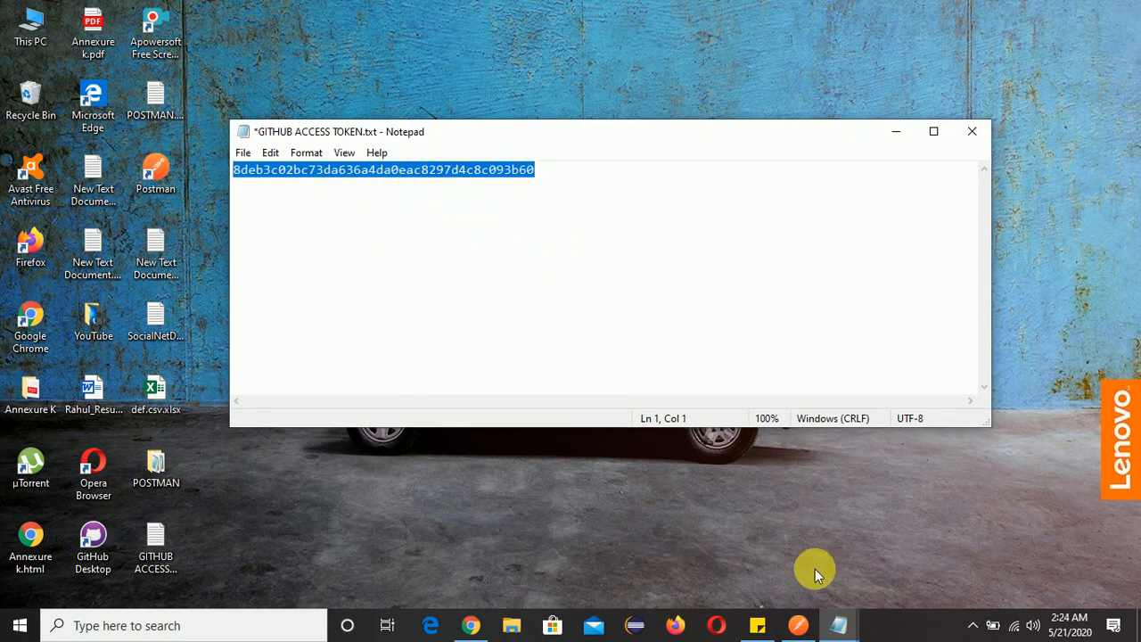
# Switch to Postman and open the authorization settings of the API_AUTH request.
pyautogui.click(798, 625)
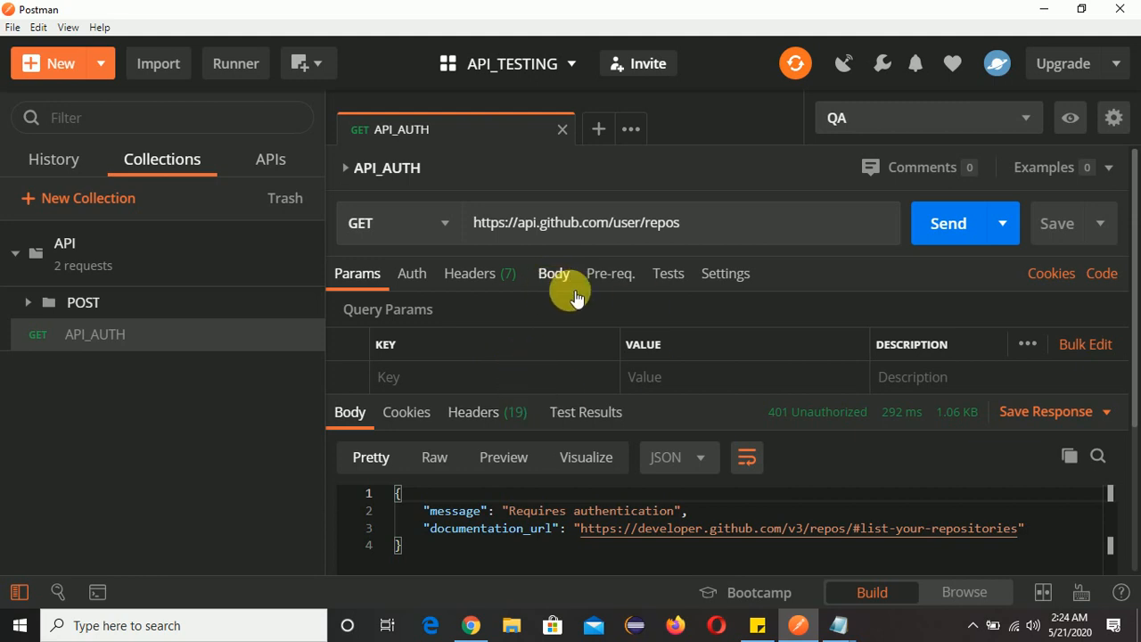
pyautogui.click(420, 282)
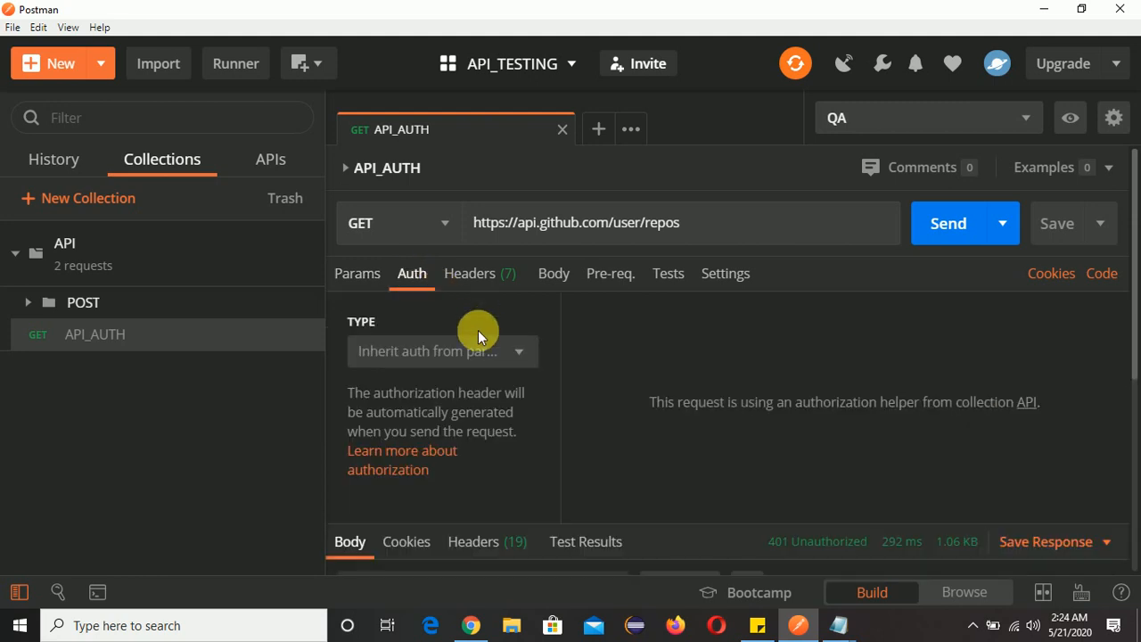
# Try Basic Auth as the API_AUTH request's authorization type and look at its username and password fields.
pyautogui.click(525, 357)
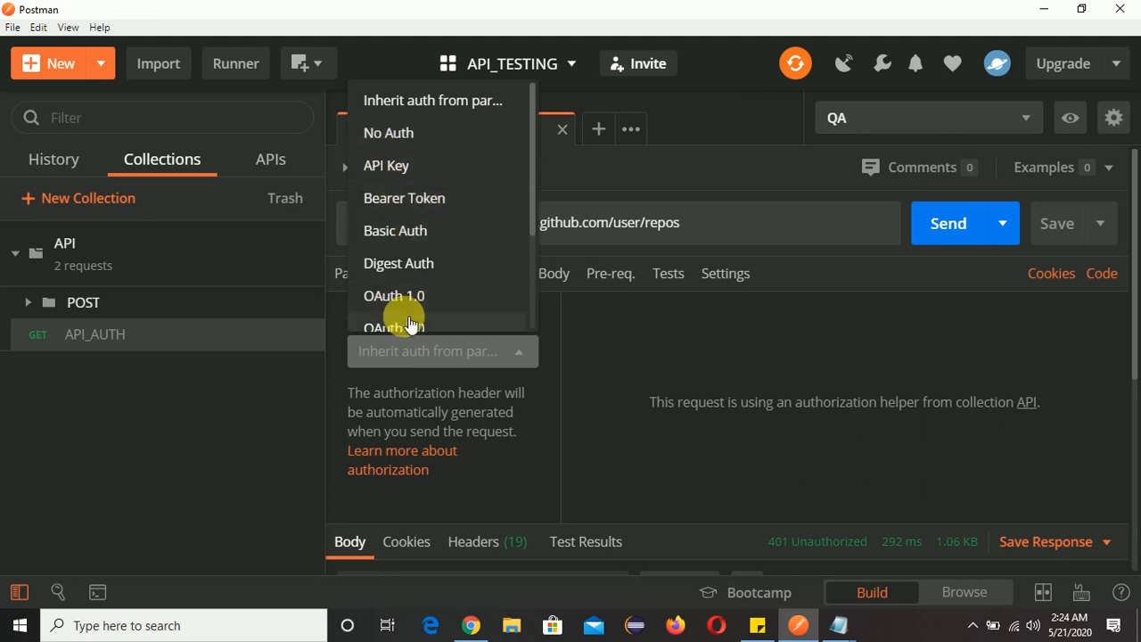
pyautogui.click(410, 234)
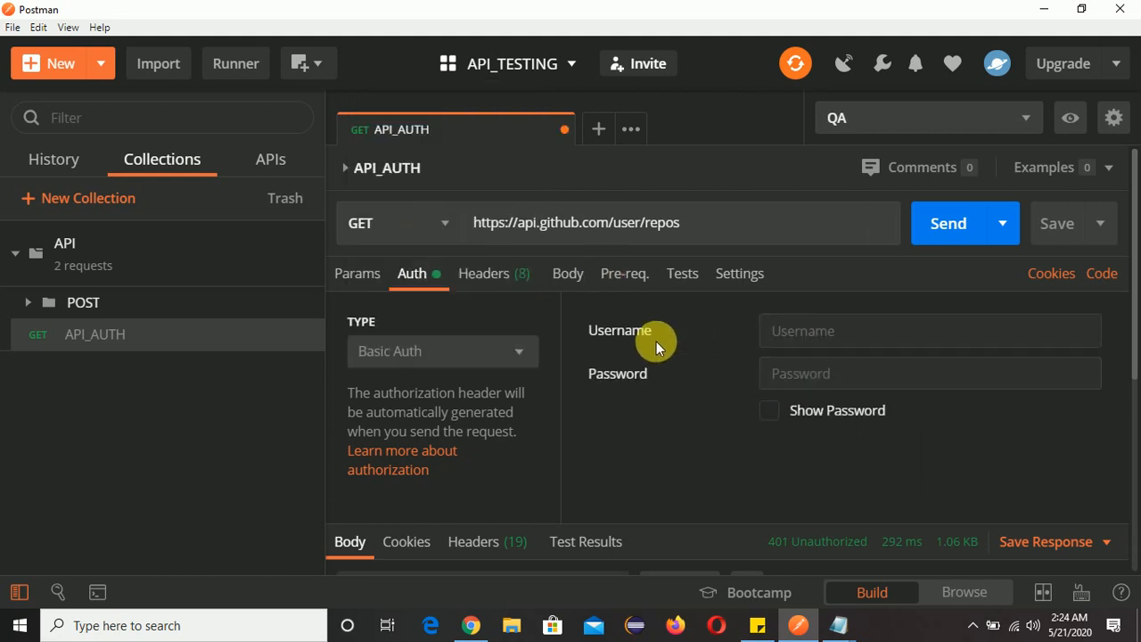
pyautogui.click(832, 330)
pyautogui.click(836, 385)
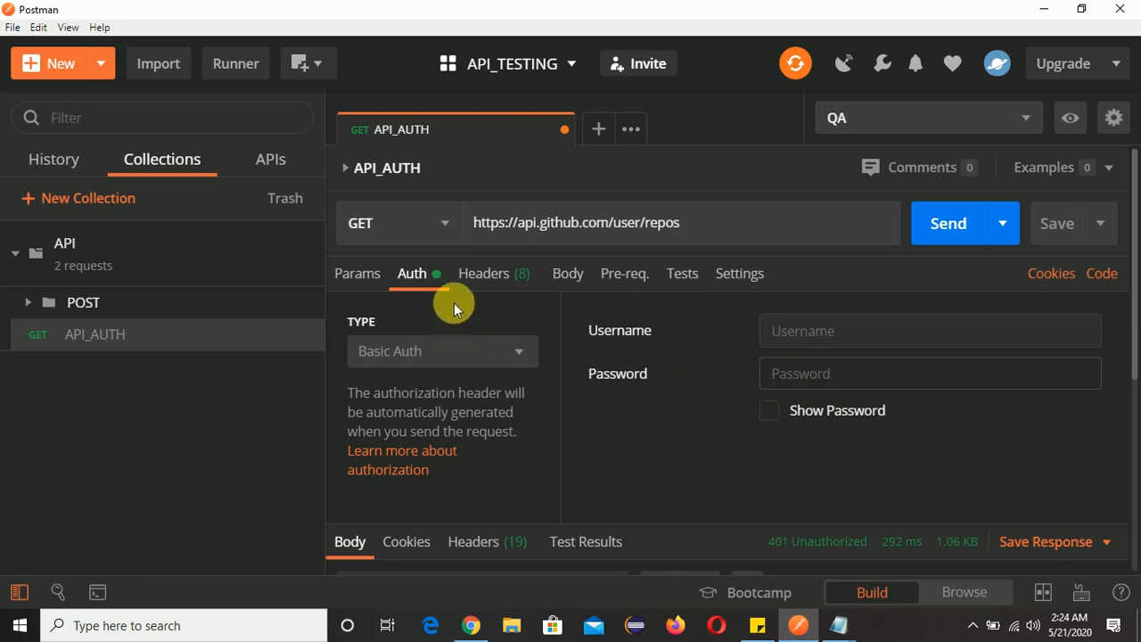
# Set the authorization type to OAuth 2.0 and replace the access token with the newly generated GitHub token.
pyautogui.click(521, 351)
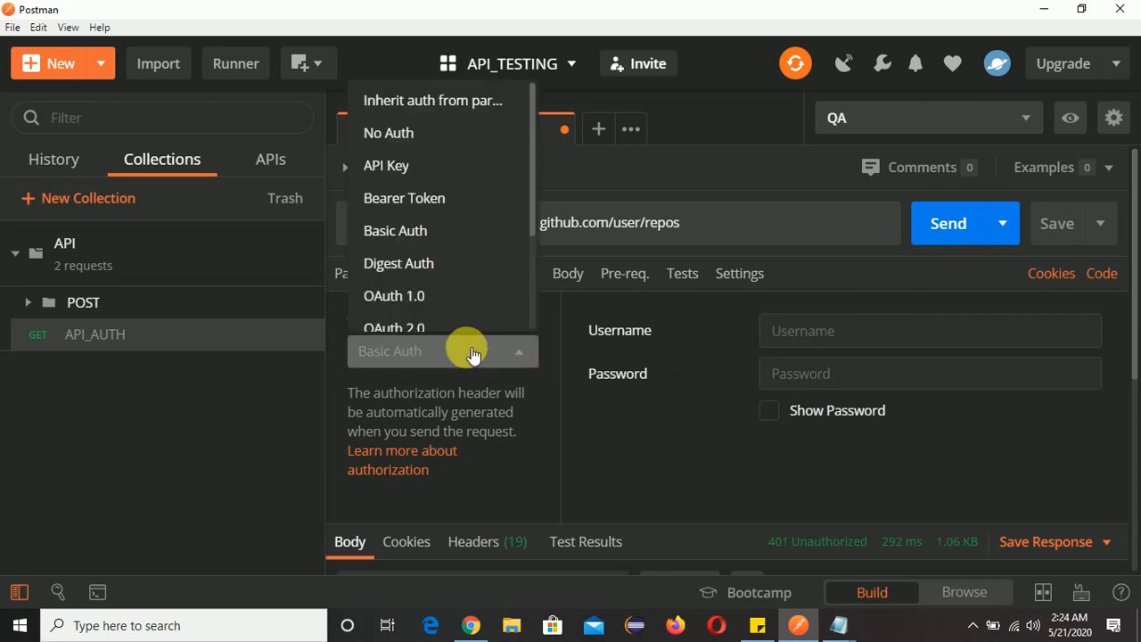
pyautogui.click(422, 330)
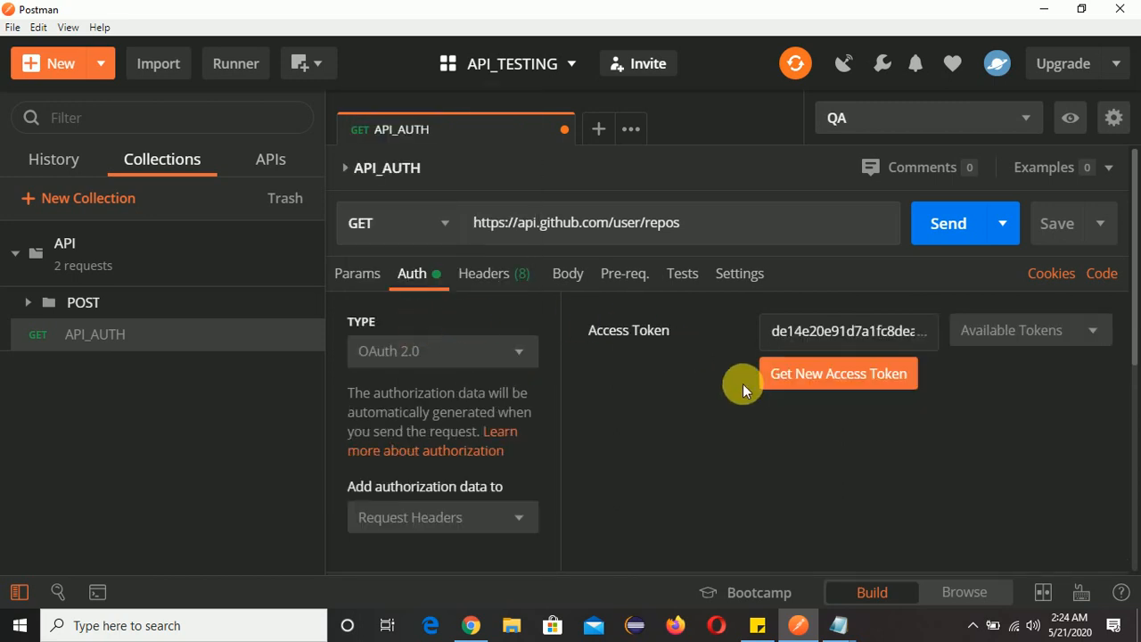
pyautogui.moveTo(797, 330)
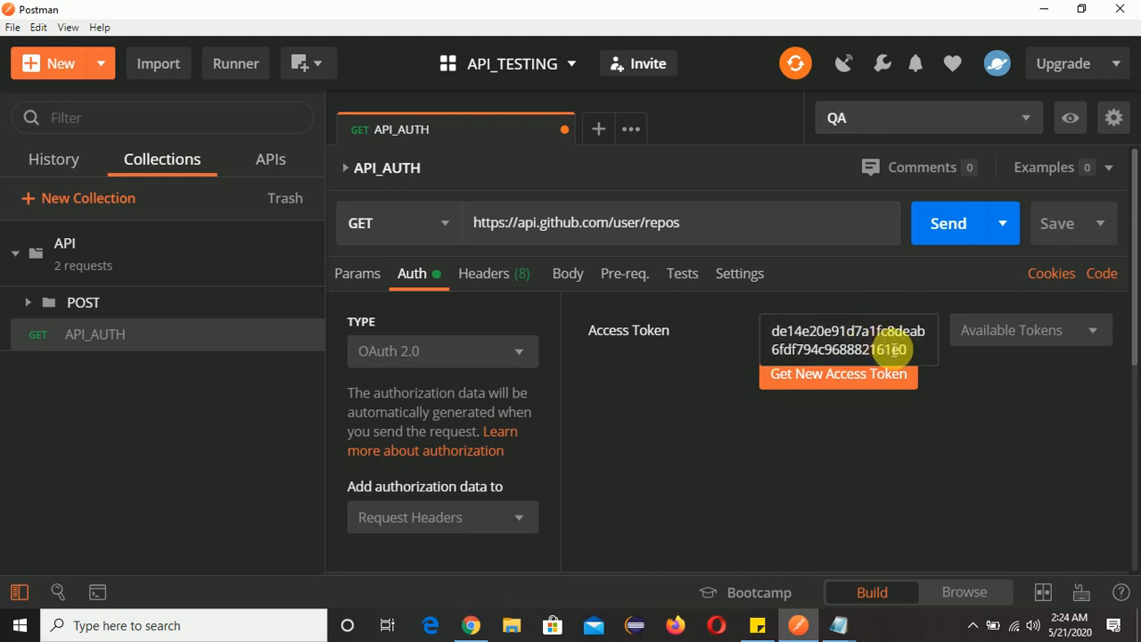
pyautogui.moveTo(902, 351); pyautogui.dragTo(790, 332)
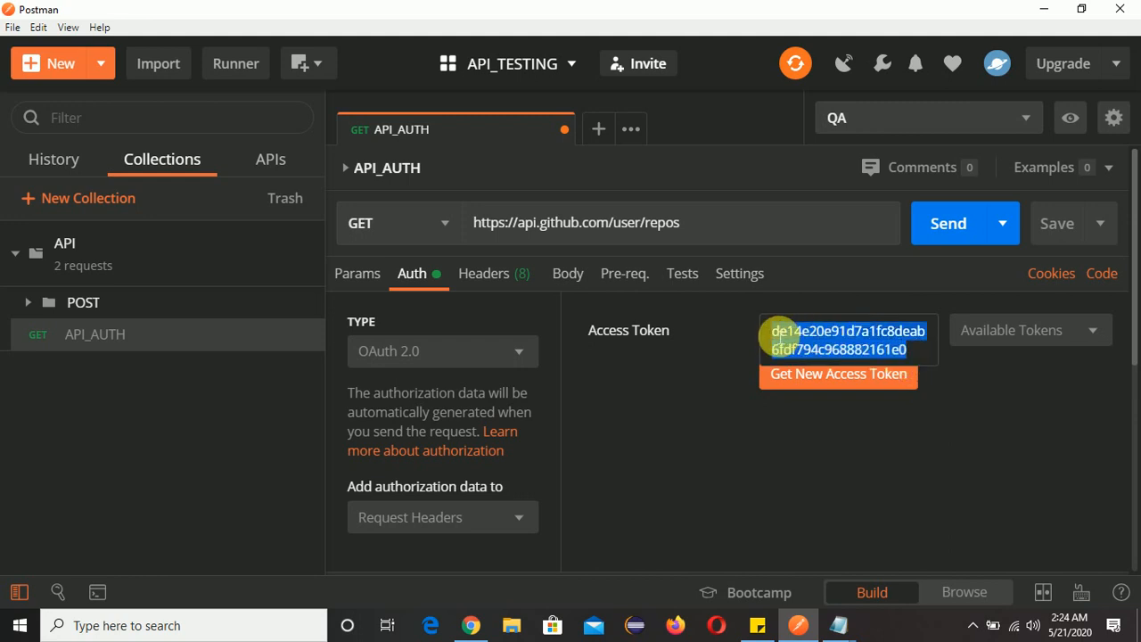
pyautogui.press('BackSpace')
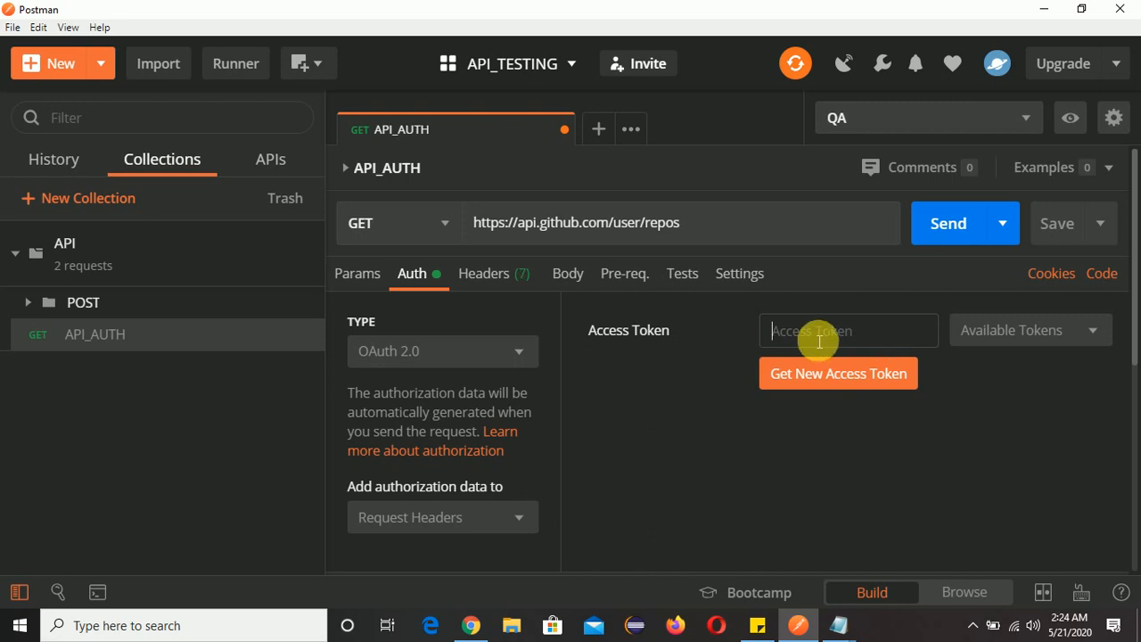
pyautogui.hotkey('ctrl', 'v')
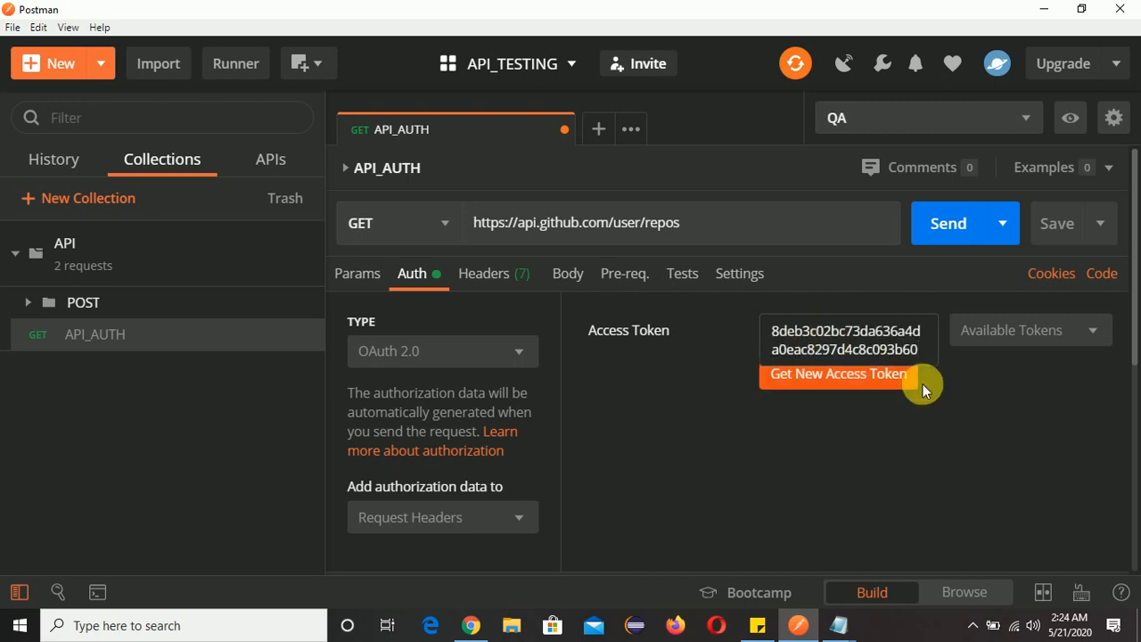
# Save and send the API_AUTH request with the new authorization, and examine the repository data in the response body.
pyautogui.click(1056, 228)
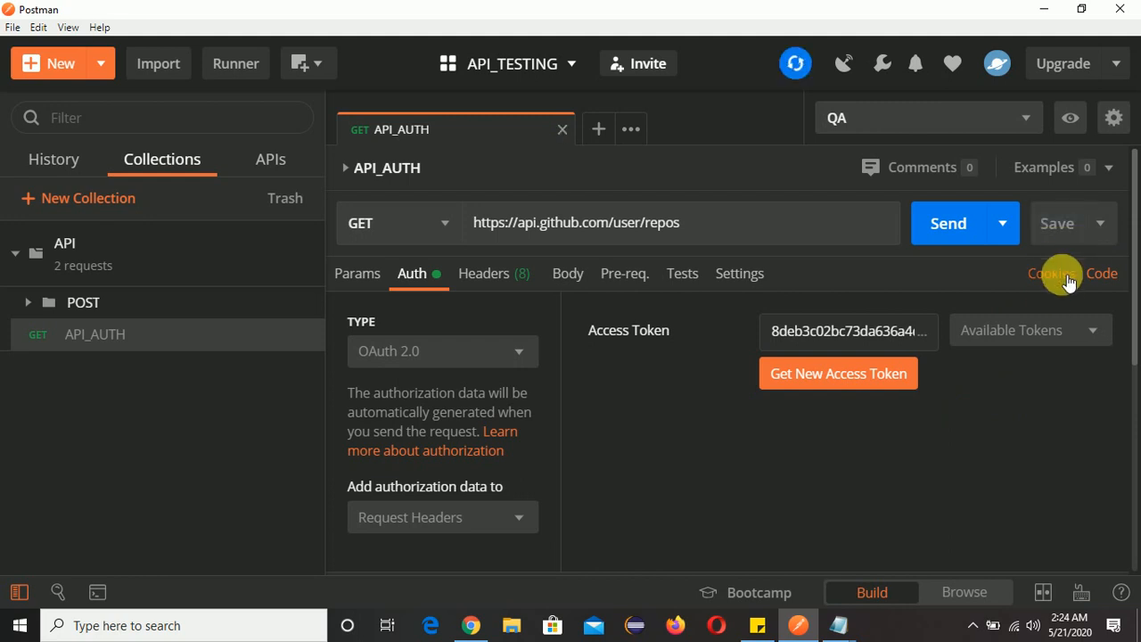
pyautogui.click(948, 224)
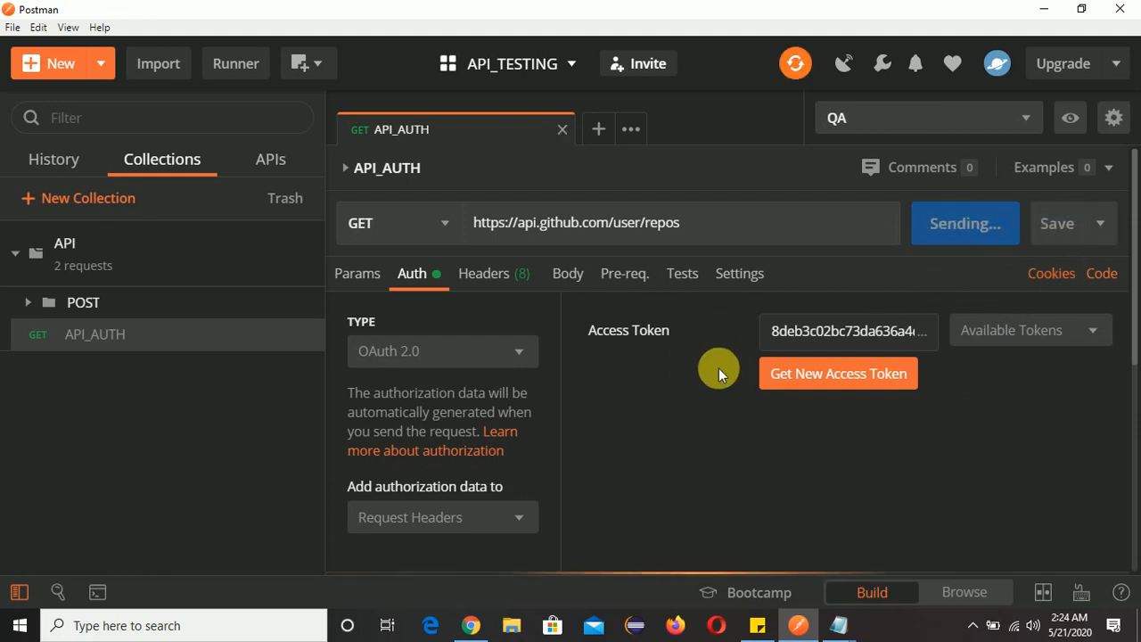
pyautogui.scroll(-3, 719, 368)
pyautogui.scroll(-2, 724, 366)
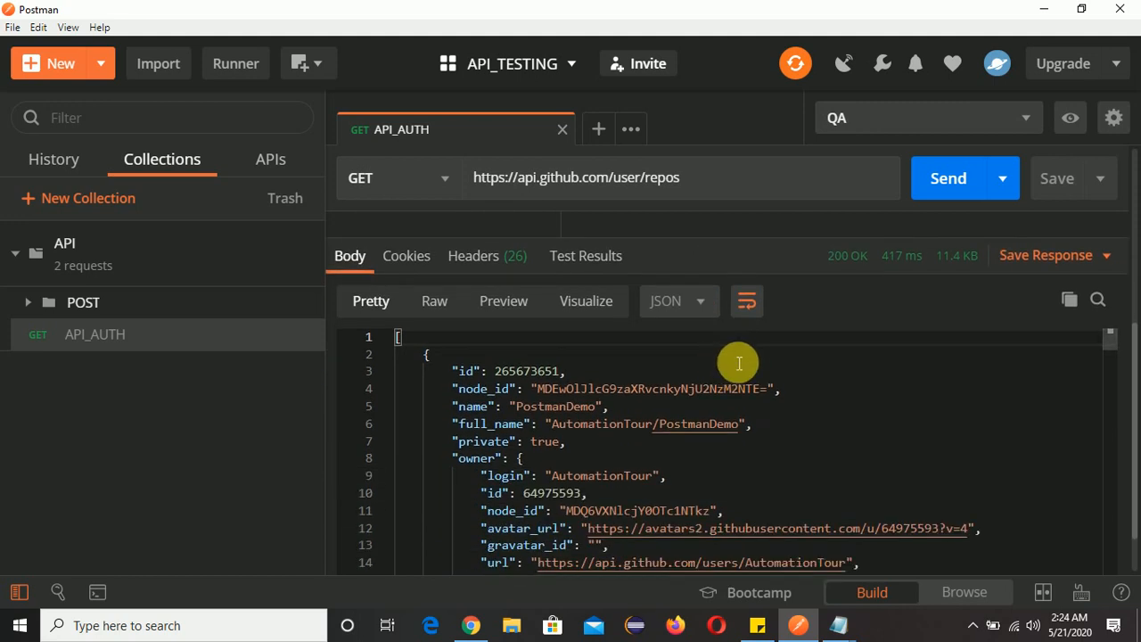
pyautogui.scroll(-8, 513, 407)
pyautogui.scroll(-13, 531, 412)
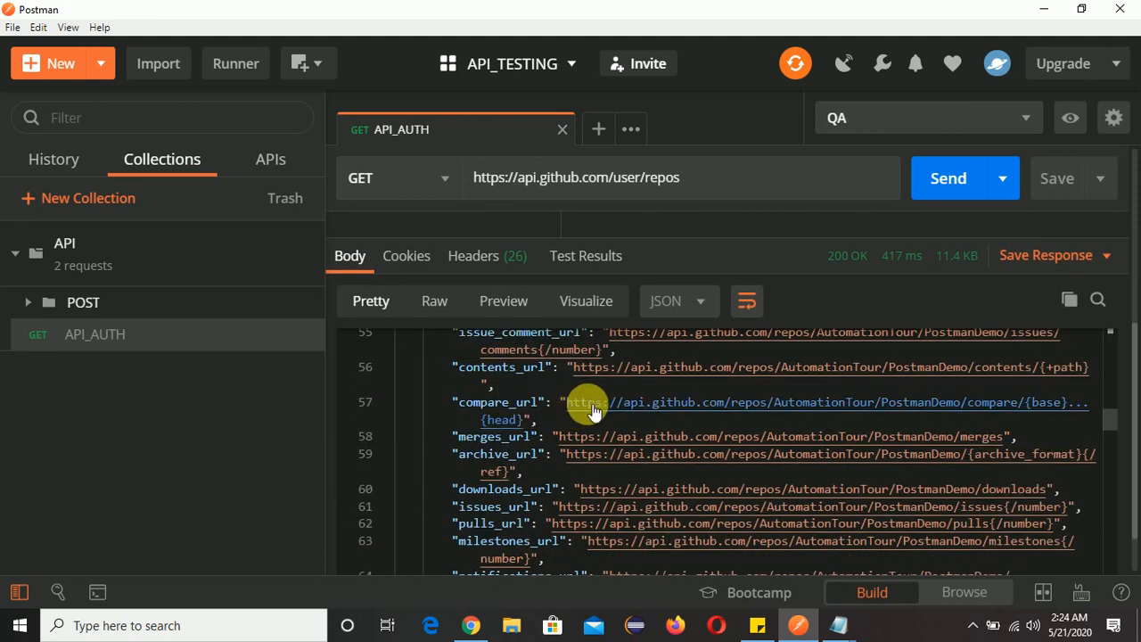
pyautogui.scroll(5, 527, 473)
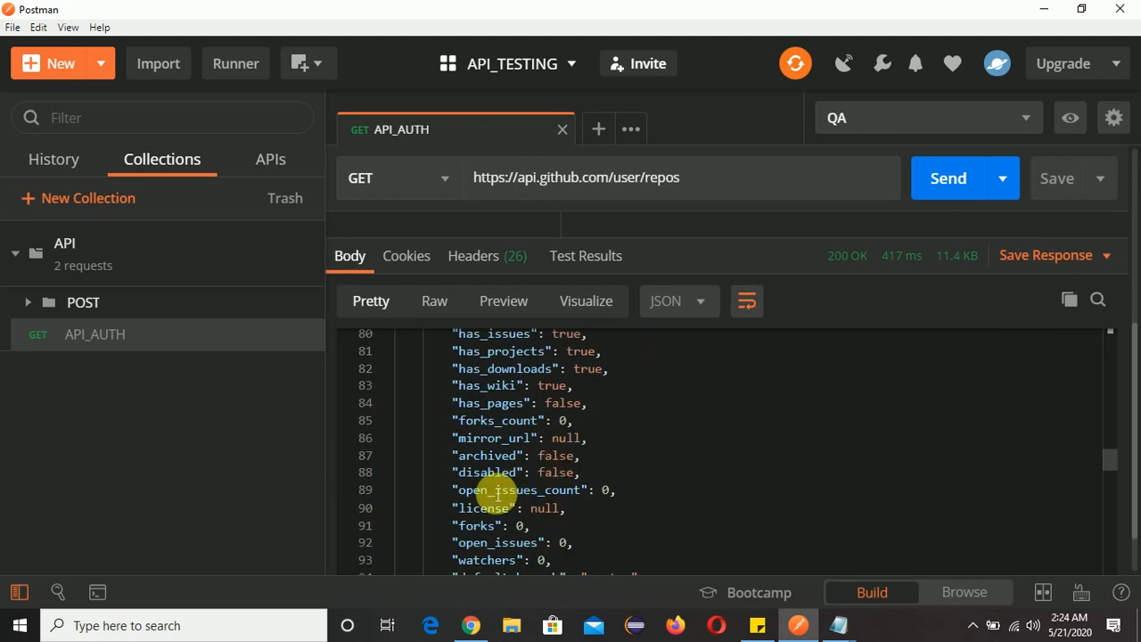
# Switch to Chrome and open the signed-in GitHub account's repositories list to compare with the response.
pyautogui.click(471, 626)
pyautogui.click(1110, 83)
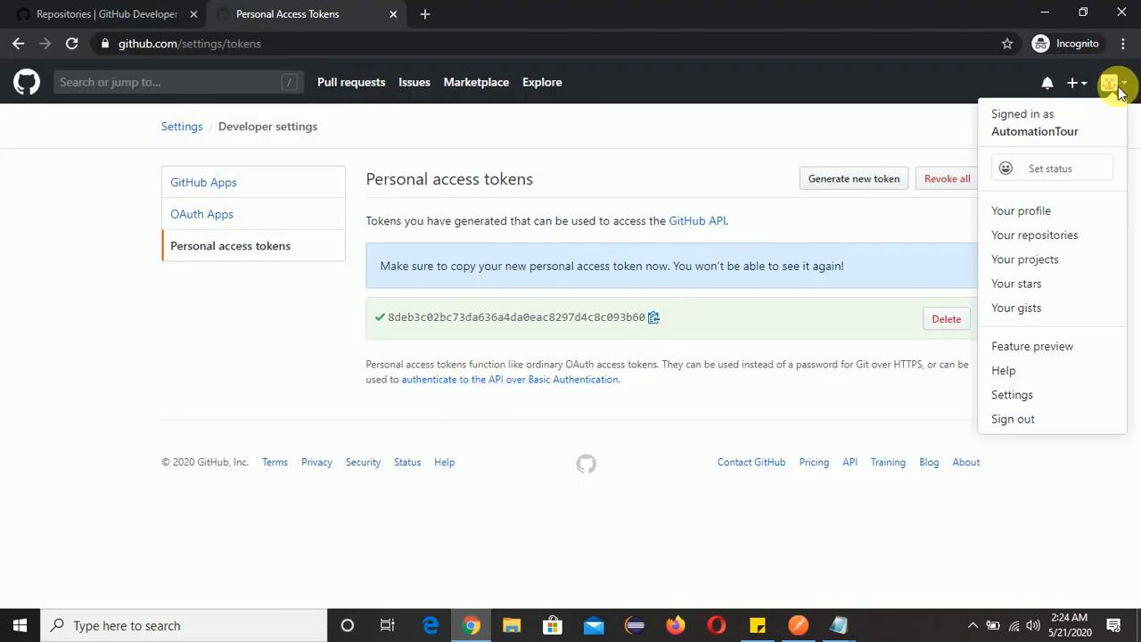
pyautogui.click(1067, 243)
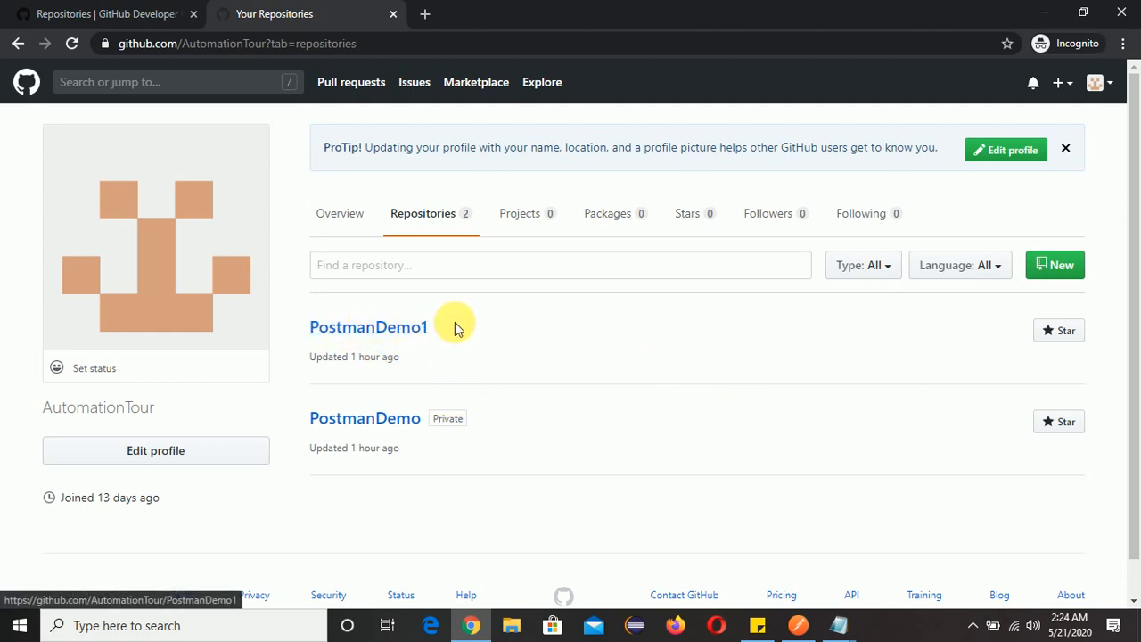
# Switch to Postman and examine the first repository entry in the API_AUTH response body, highlighting its name value PostmanDemo.
pyautogui.hotkey('alt', 'Tab')
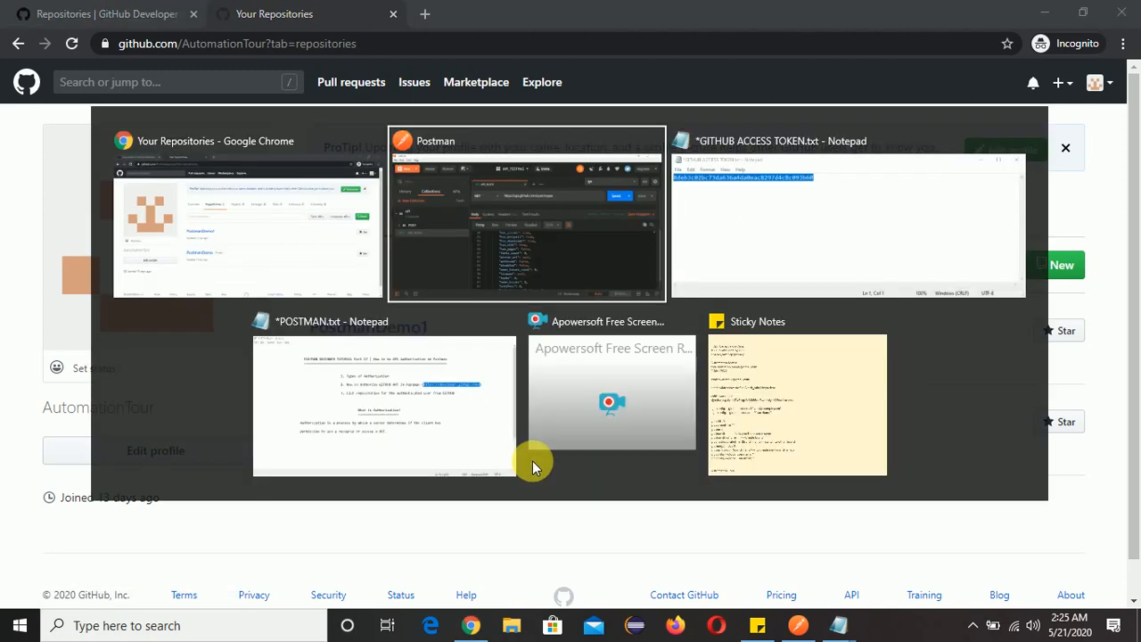
pyautogui.scroll(15, 737, 517)
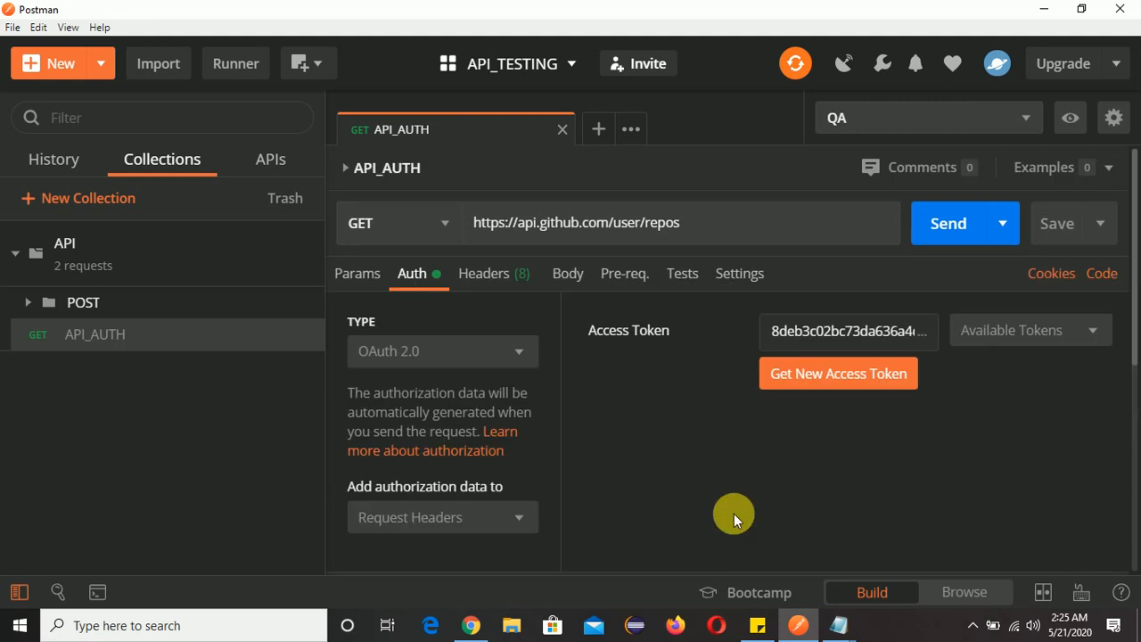
pyautogui.scroll(-2, 736, 517)
pyautogui.scroll(4, 740, 521)
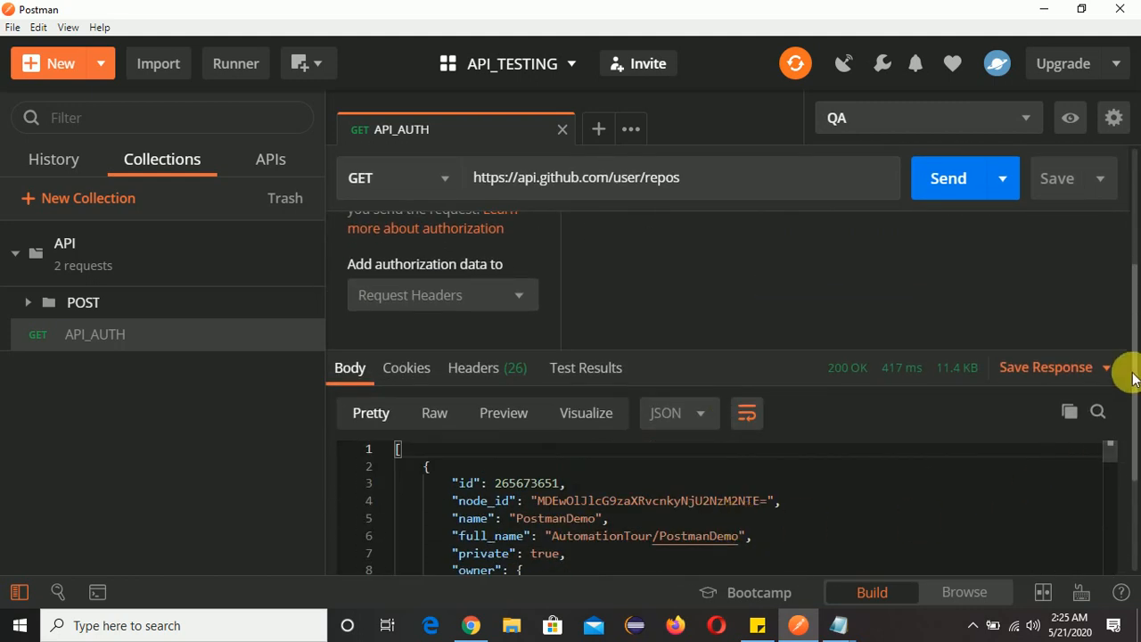
pyautogui.moveTo(1133, 377); pyautogui.dragTo(1134, 459)
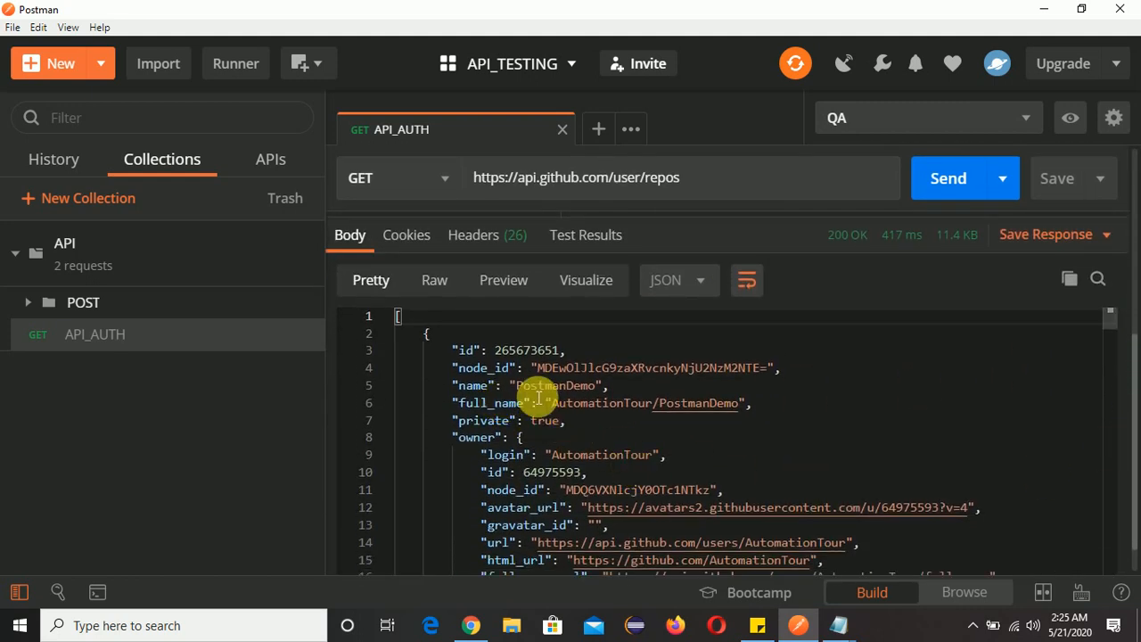
pyautogui.moveTo(518, 391); pyautogui.dragTo(593, 394)
pyautogui.scroll(3, 603, 398)
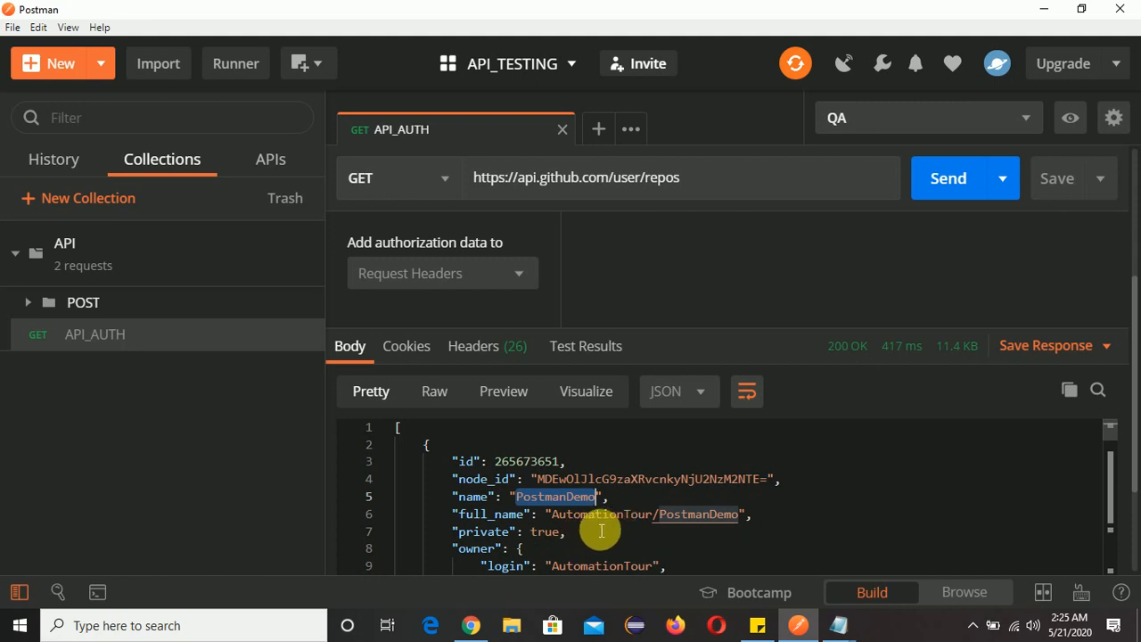
# Look through the response body for the second repository's name and compare it with the GitHub repositories list in Chrome.
pyautogui.scroll(-4, 763, 525)
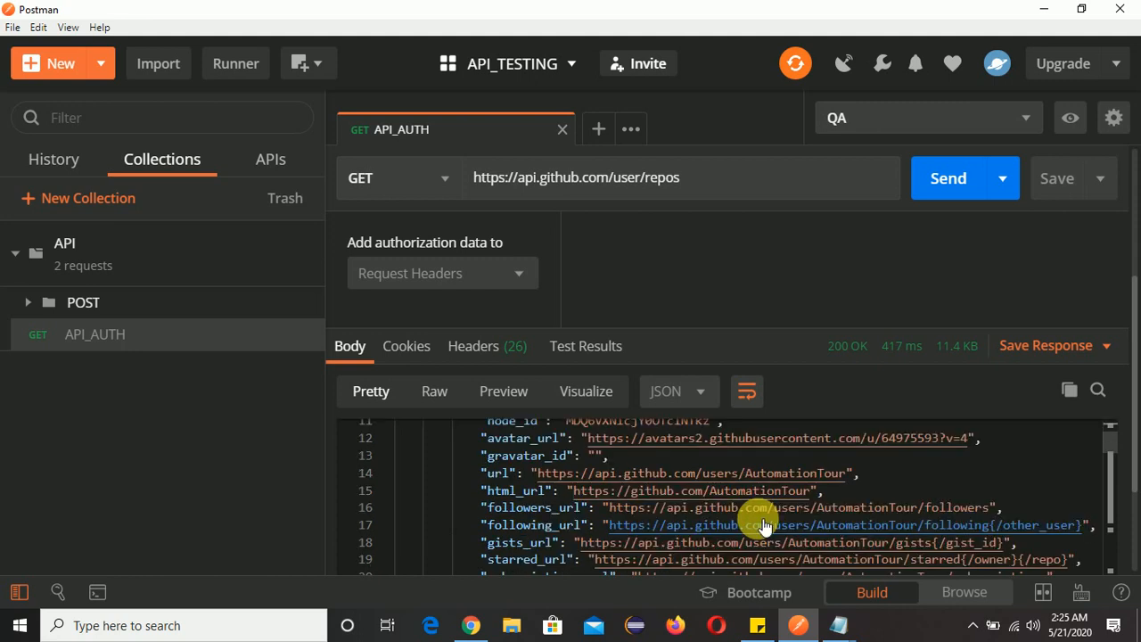
pyautogui.scroll(-3, 1129, 522)
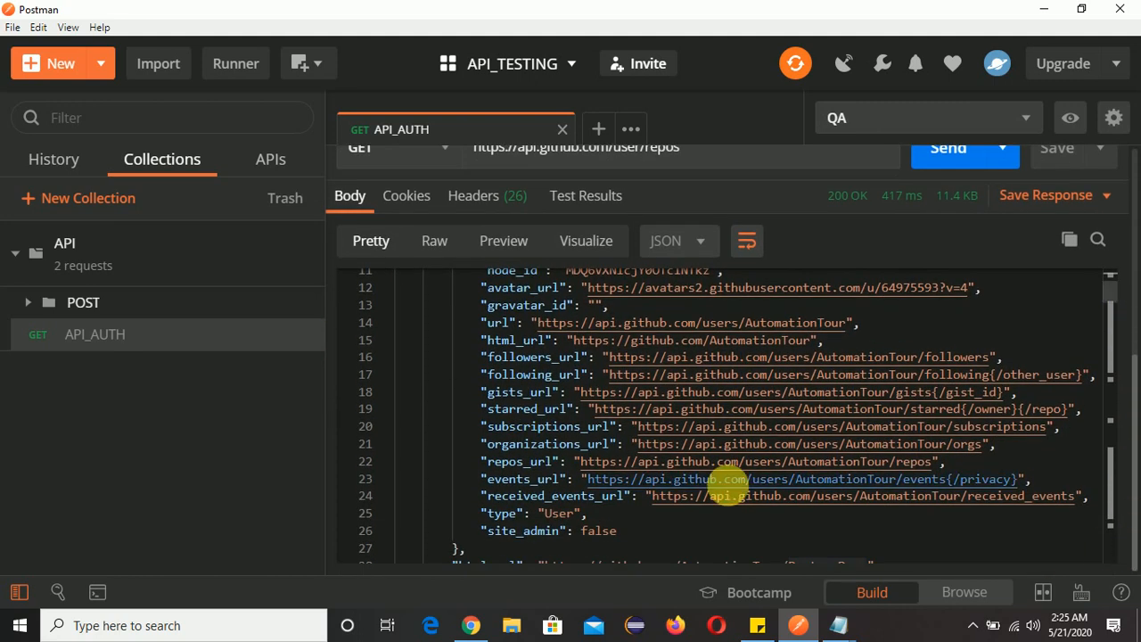
pyautogui.scroll(-8, 726, 484)
pyautogui.scroll(-16, 726, 488)
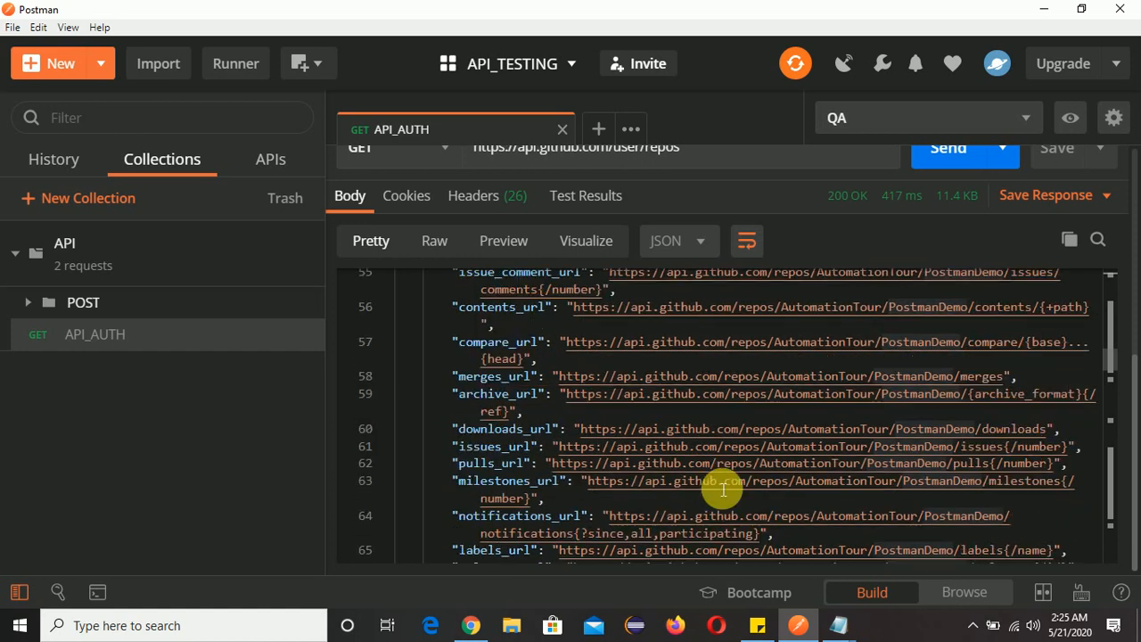
pyautogui.scroll(-7, 722, 489)
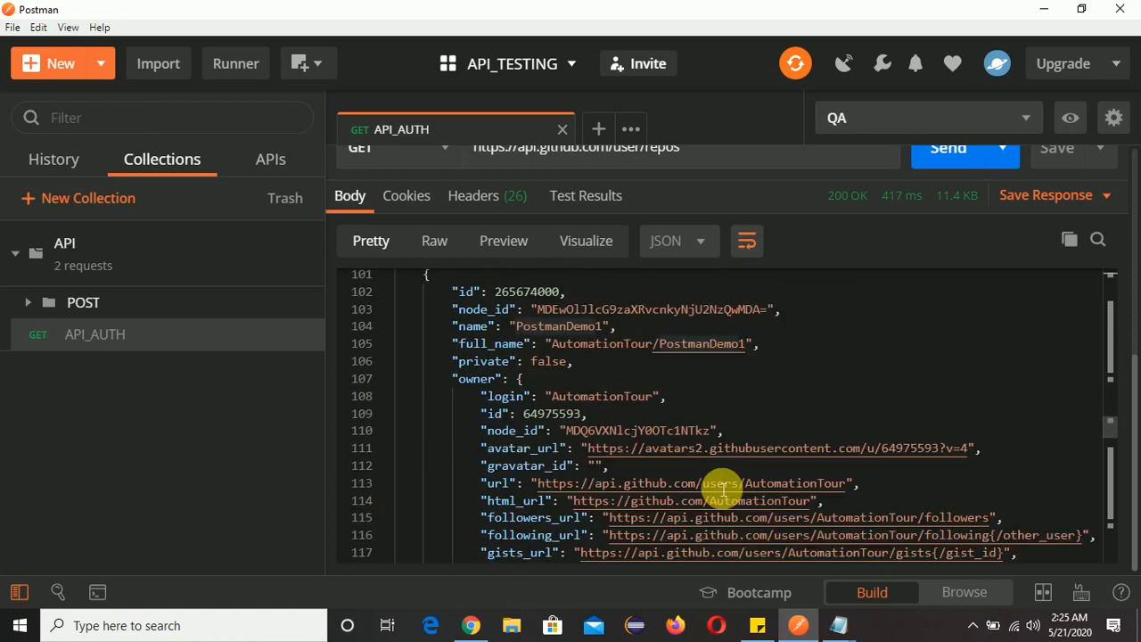
pyautogui.scroll(4, 722, 489)
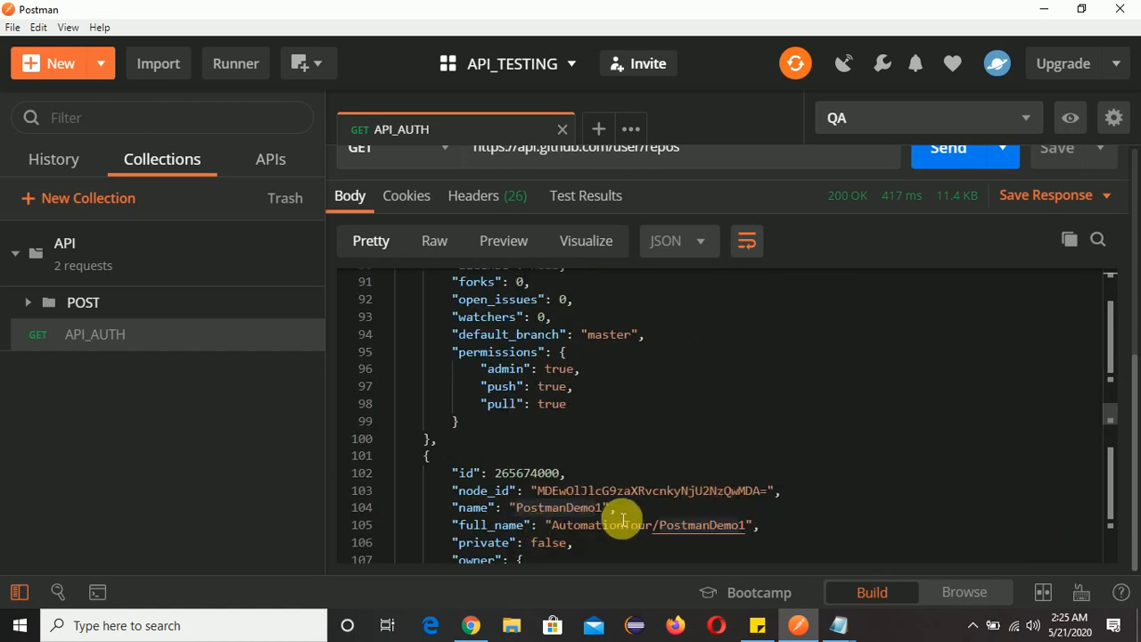
pyautogui.hotkey('alt', 'Tab')
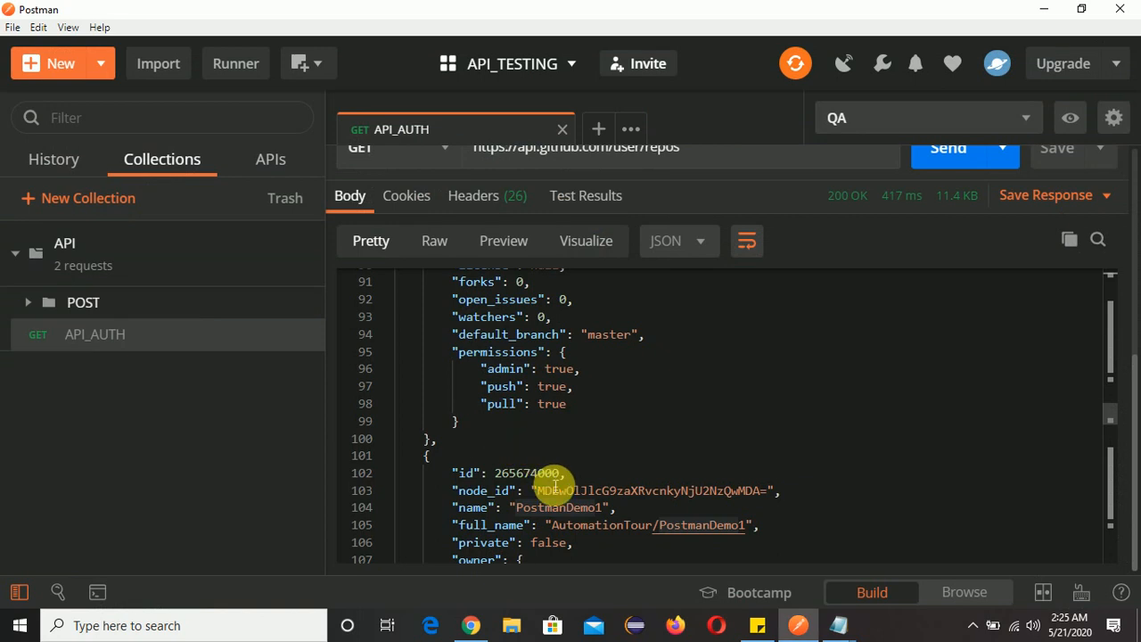
pyautogui.hotkey('alt', 'Tab')
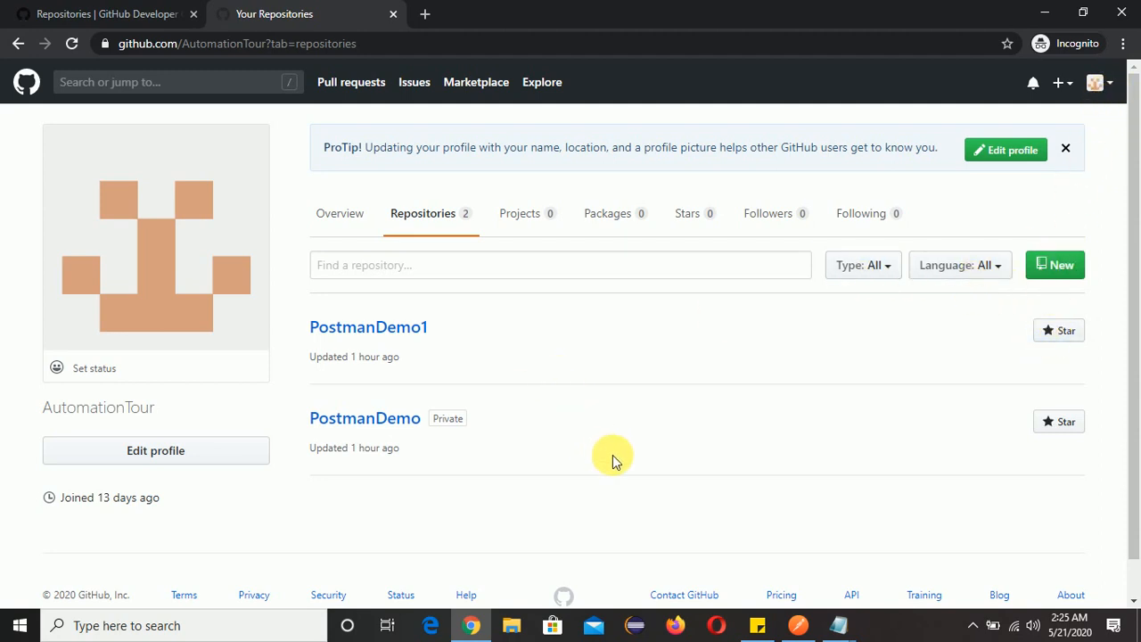
pyautogui.hotkey('alt', 'Tab')
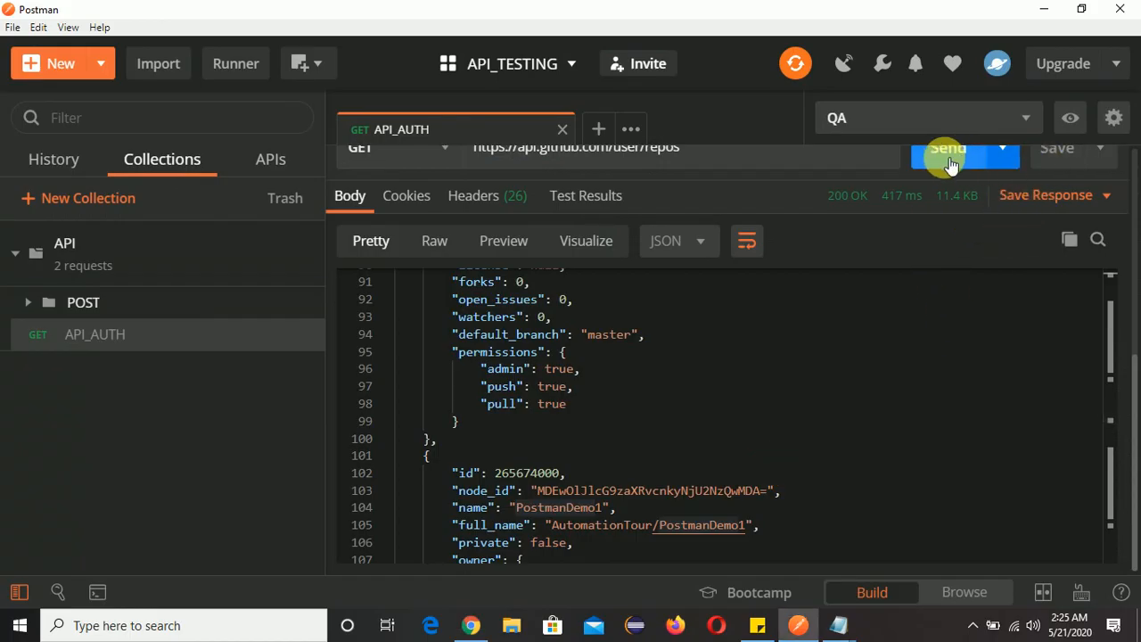
# Switch to Chrome and create a new public GitHub repository named APIPostman3.
pyautogui.hotkey('alt', 'Tab')
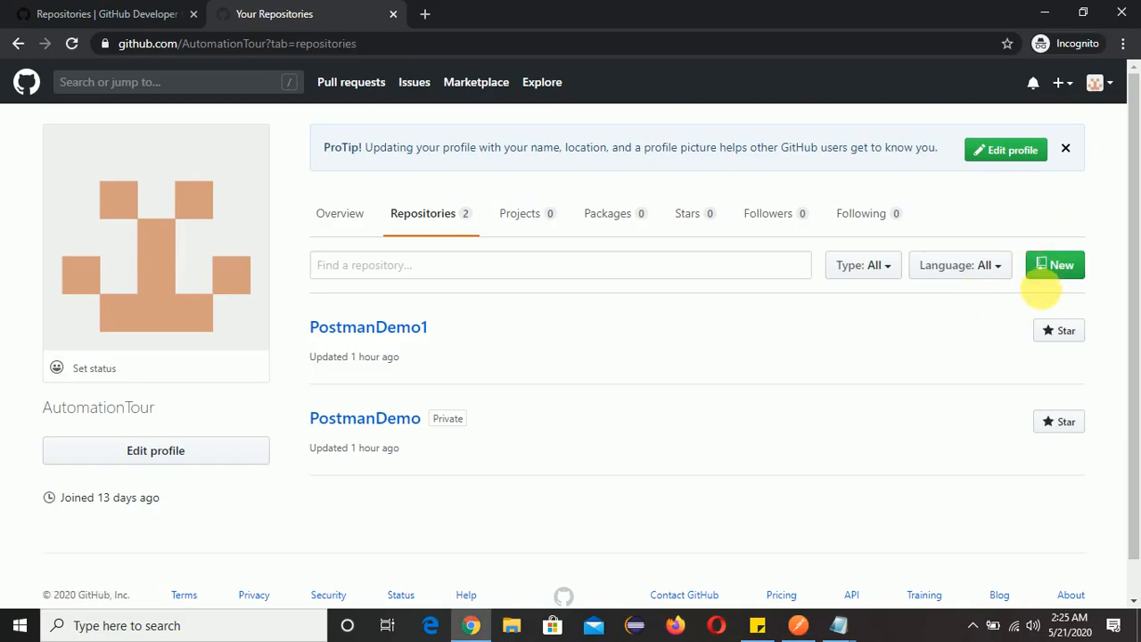
pyautogui.click(1056, 272)
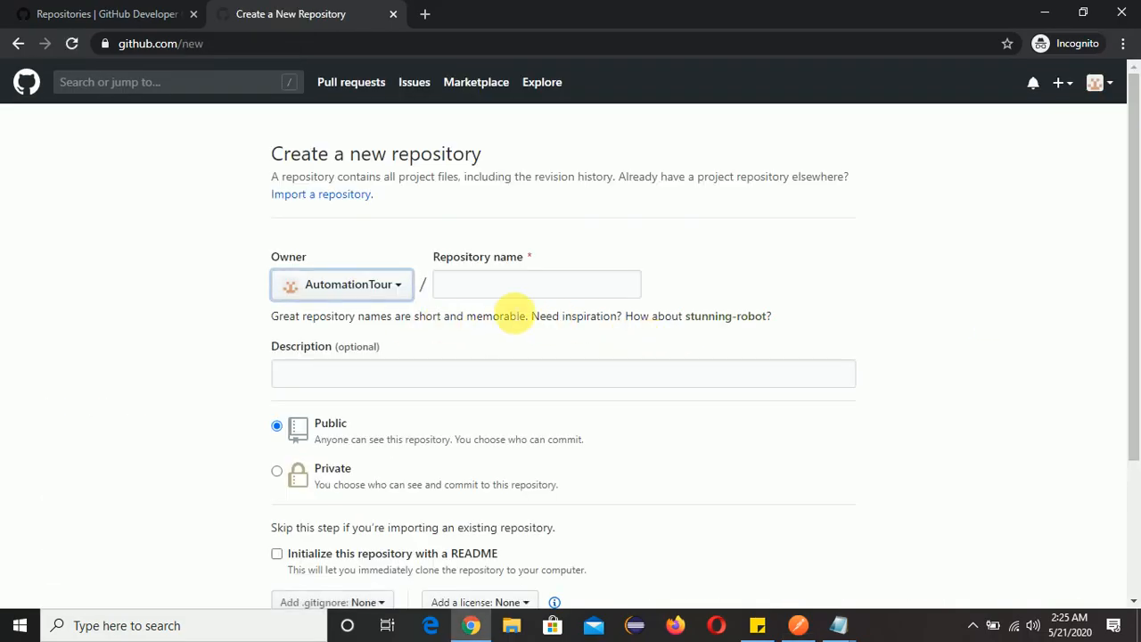
pyautogui.click(504, 286)
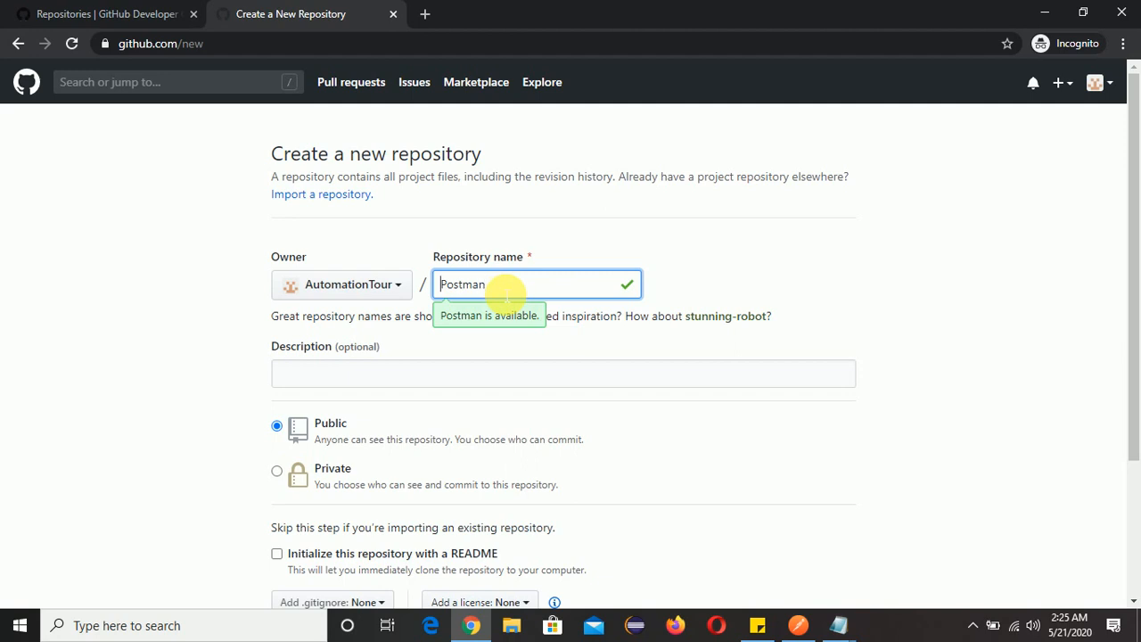
pyautogui.write('I')
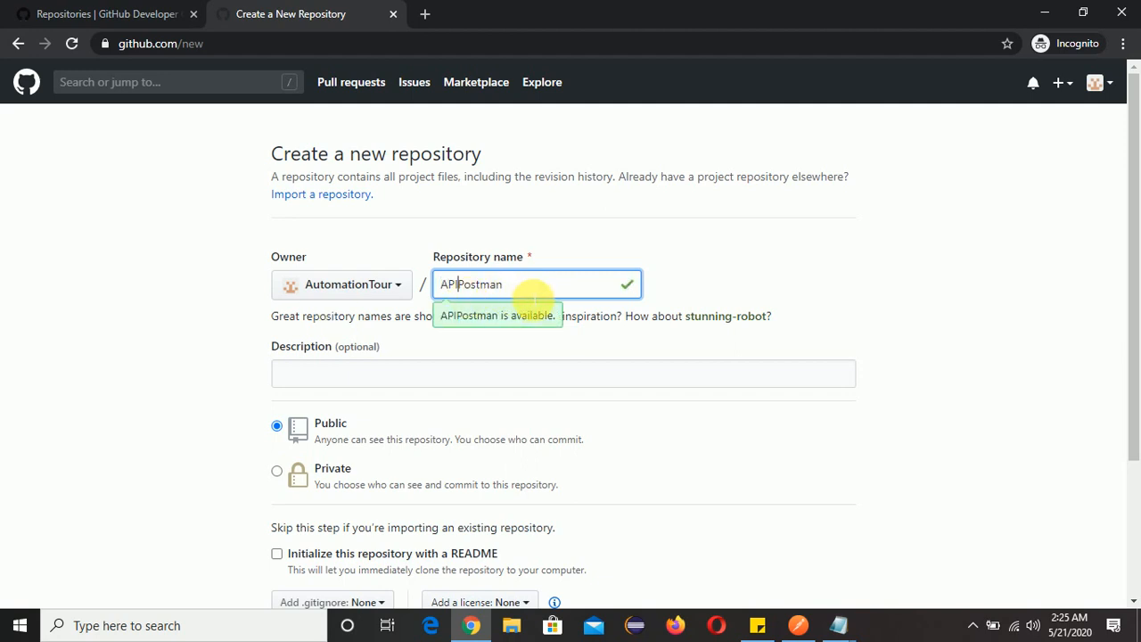
pyautogui.write('3')
pyautogui.scroll(-2, 570, 366)
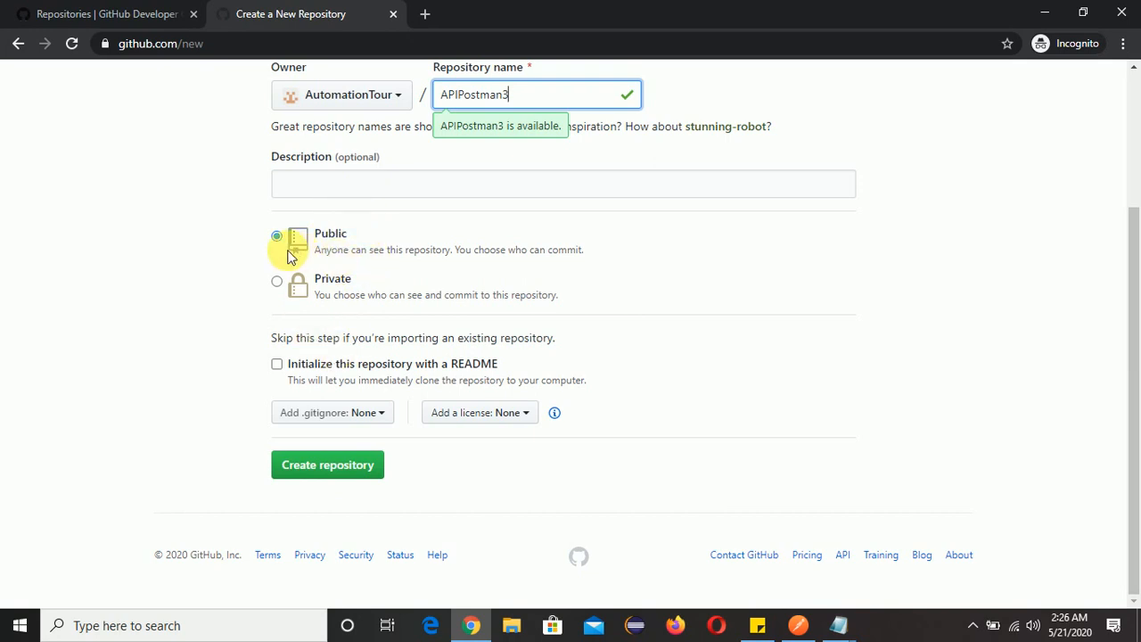
pyautogui.click(320, 478)
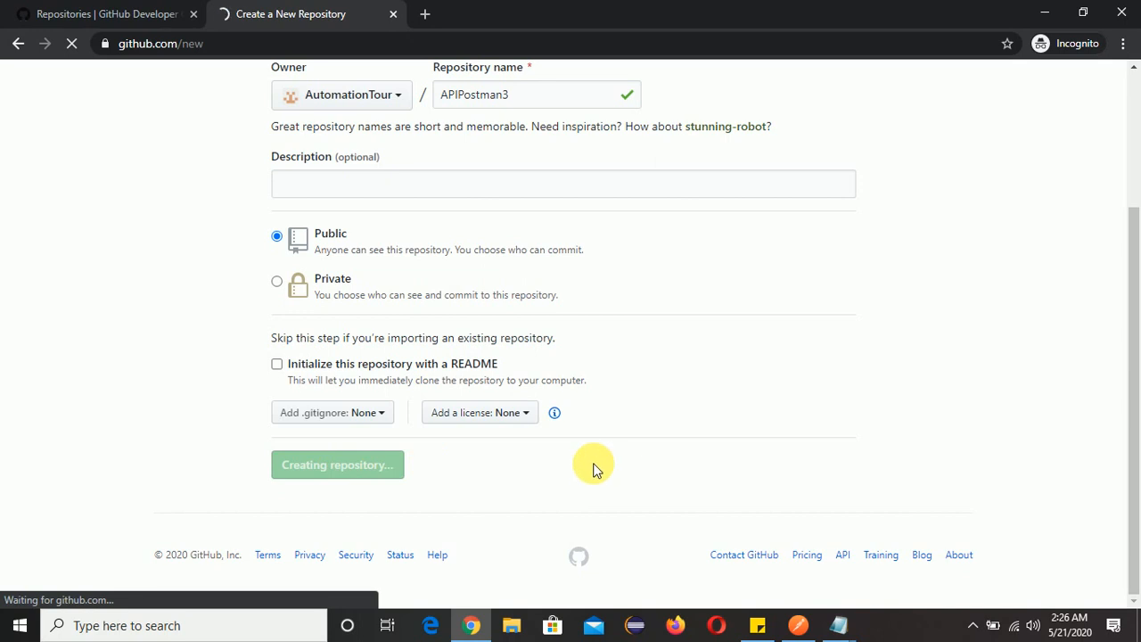
# Open the signed-in account's repositories list to check for the newly created repository.
pyautogui.scroll(-4, 688, 466)
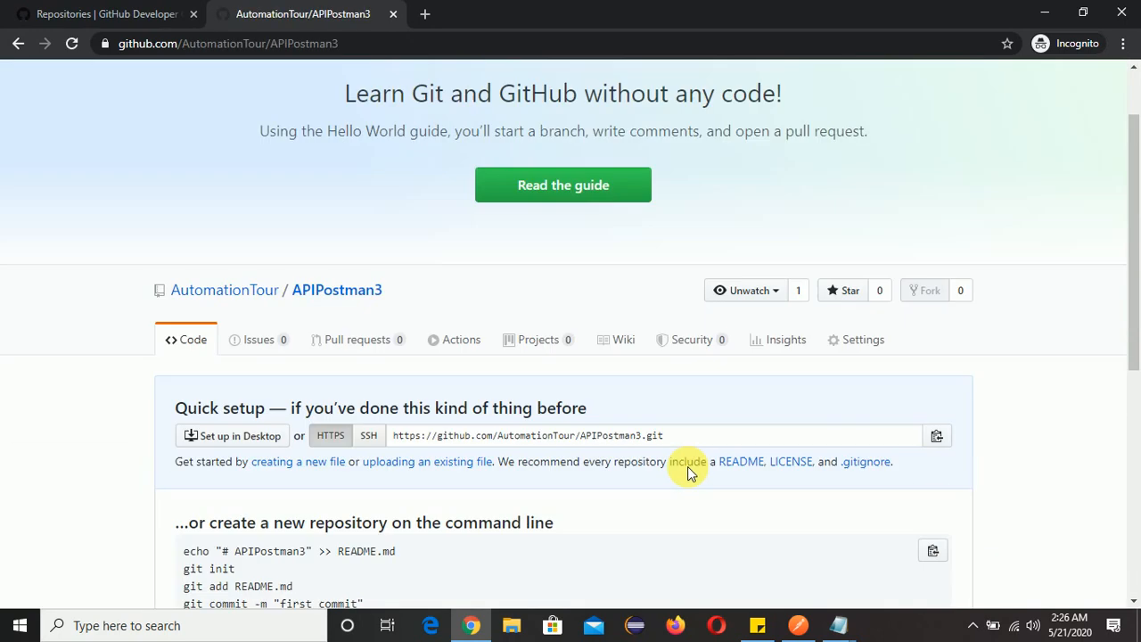
pyautogui.scroll(4, 688, 467)
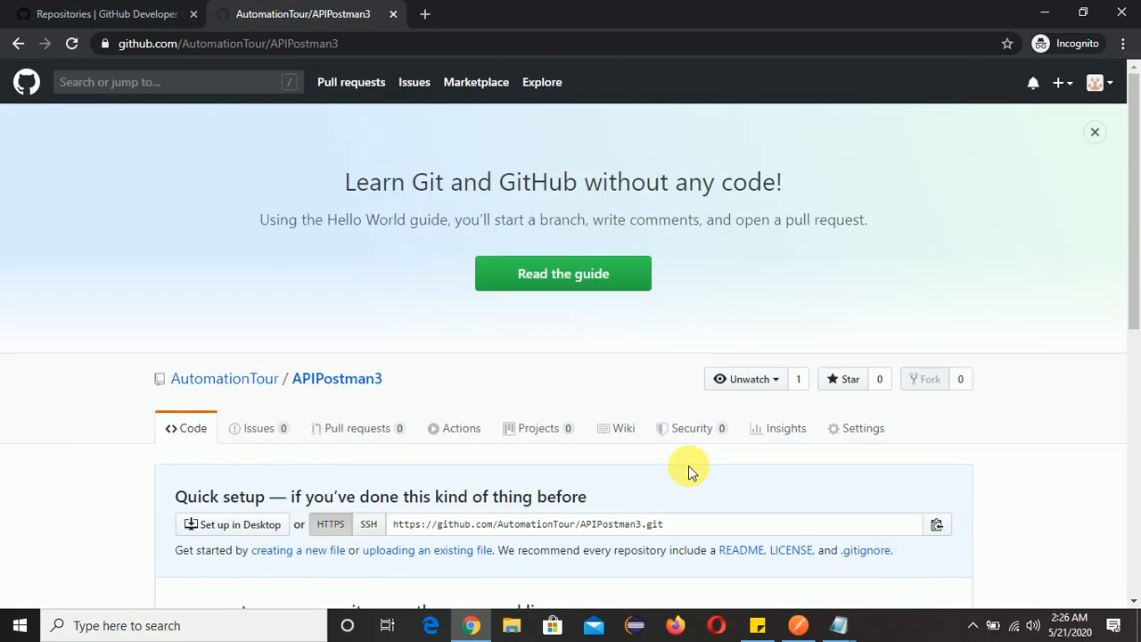
pyautogui.click(1097, 82)
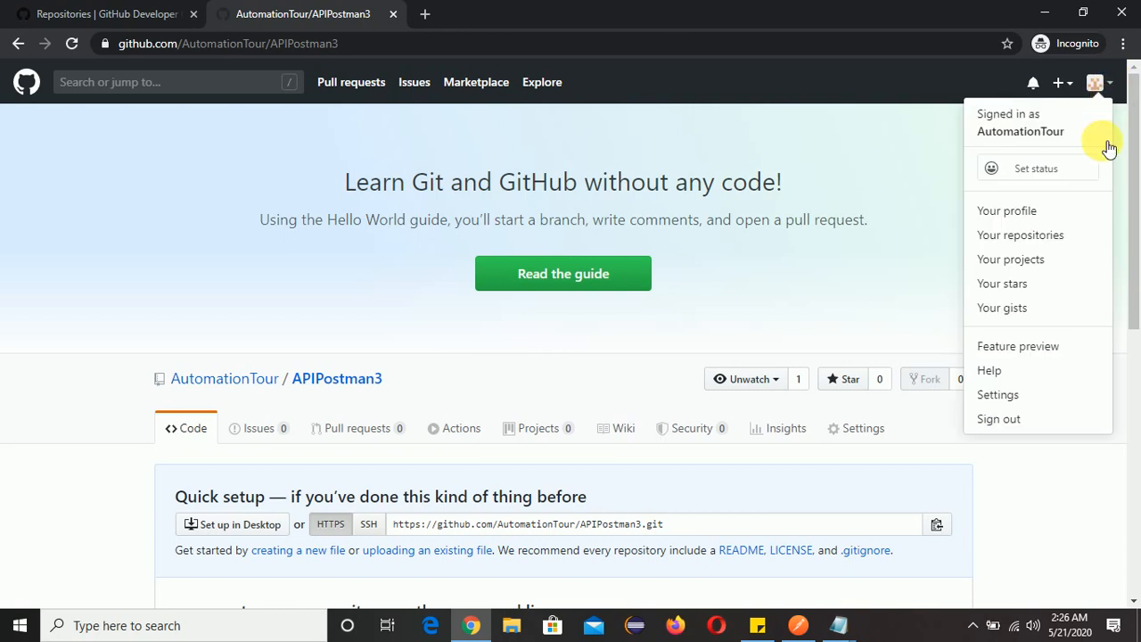
pyautogui.click(1009, 237)
pyautogui.scroll(-2, 683, 530)
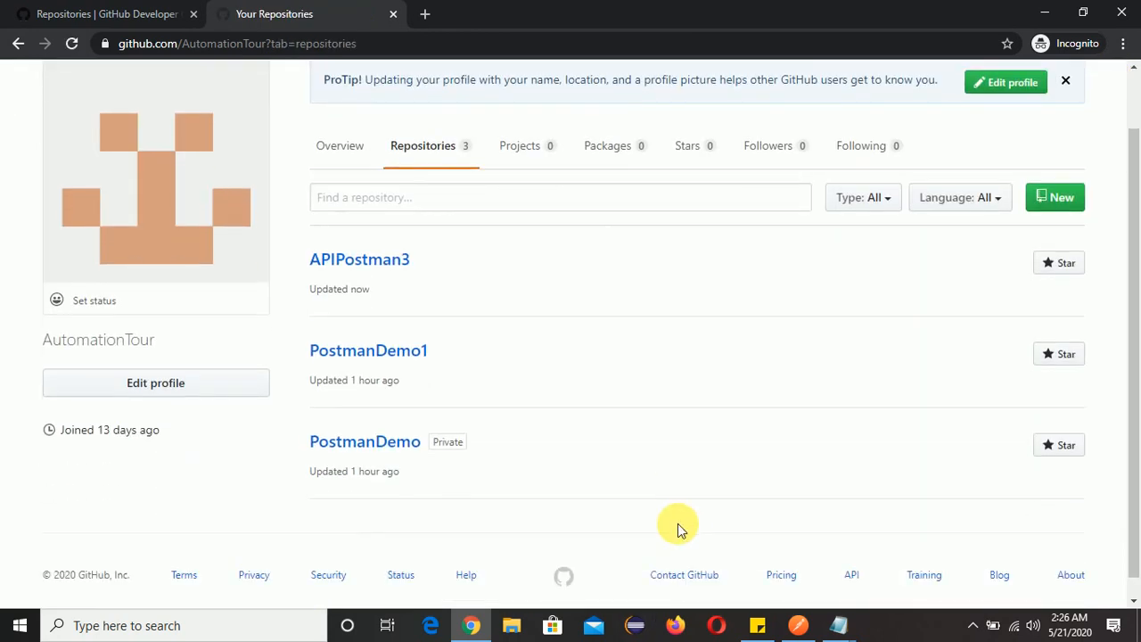
pyautogui.scroll(1, 678, 530)
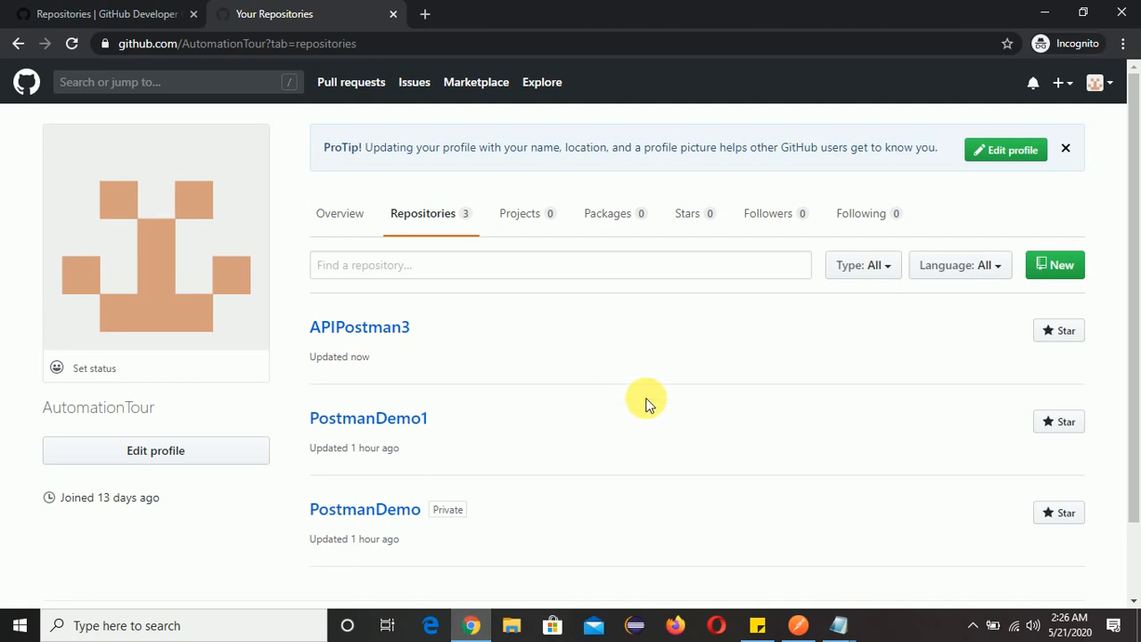
# Switch to Postman and review the repository names in the API_AUTH response received before the new repository was created.
pyautogui.click(800, 625)
pyautogui.scroll(5, 1032, 421)
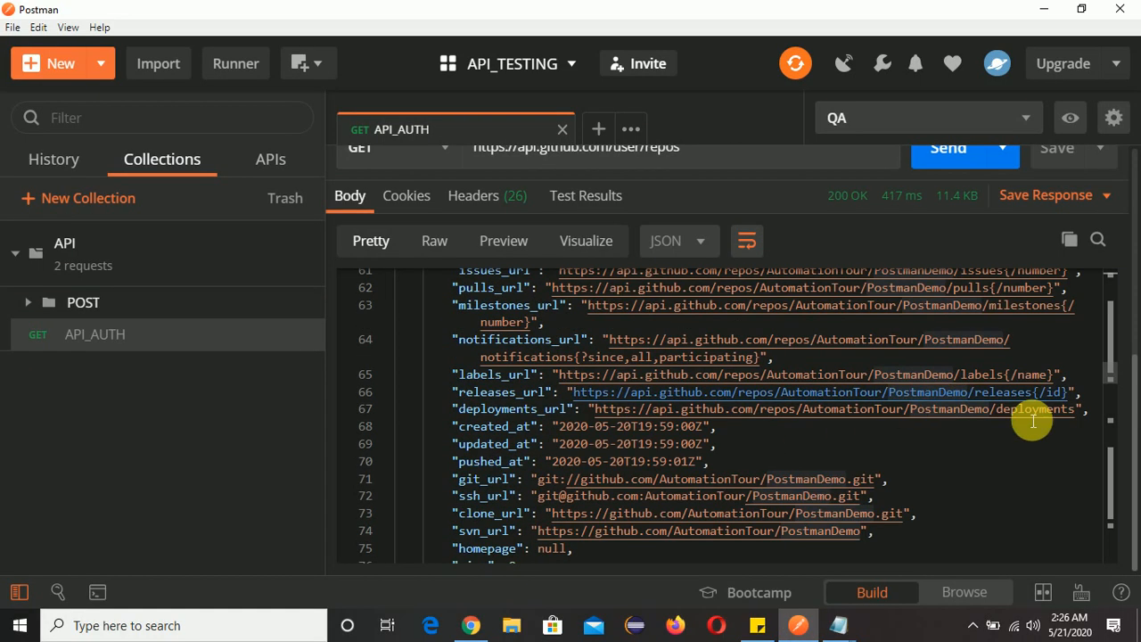
pyautogui.scroll(4, 1070, 428)
pyautogui.scroll(5, 758, 417)
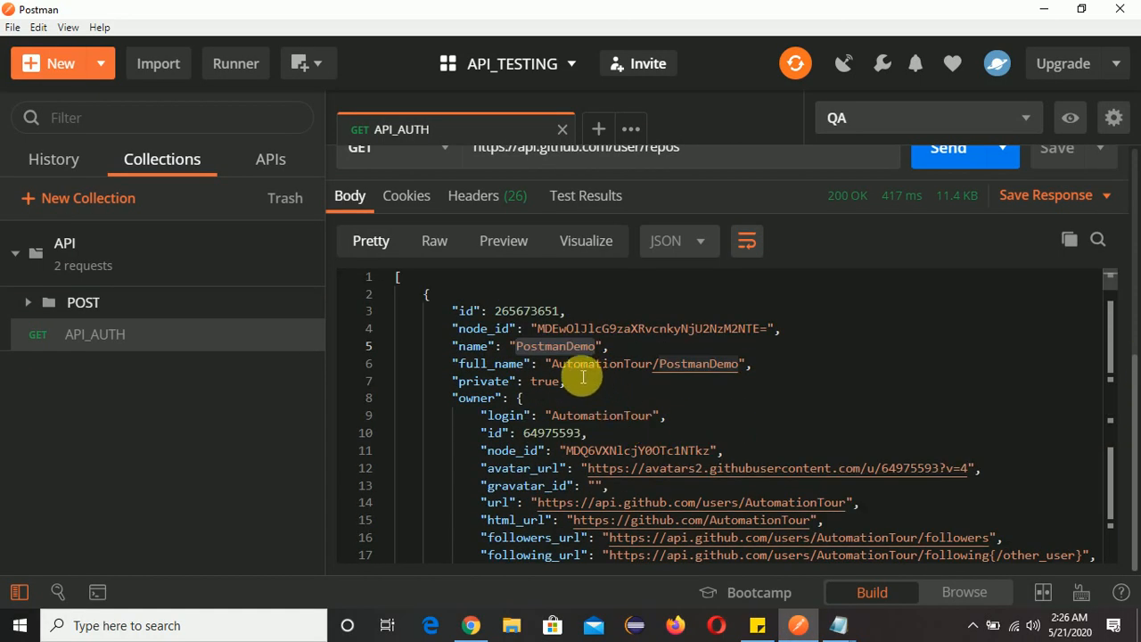
pyautogui.scroll(-11, 657, 416)
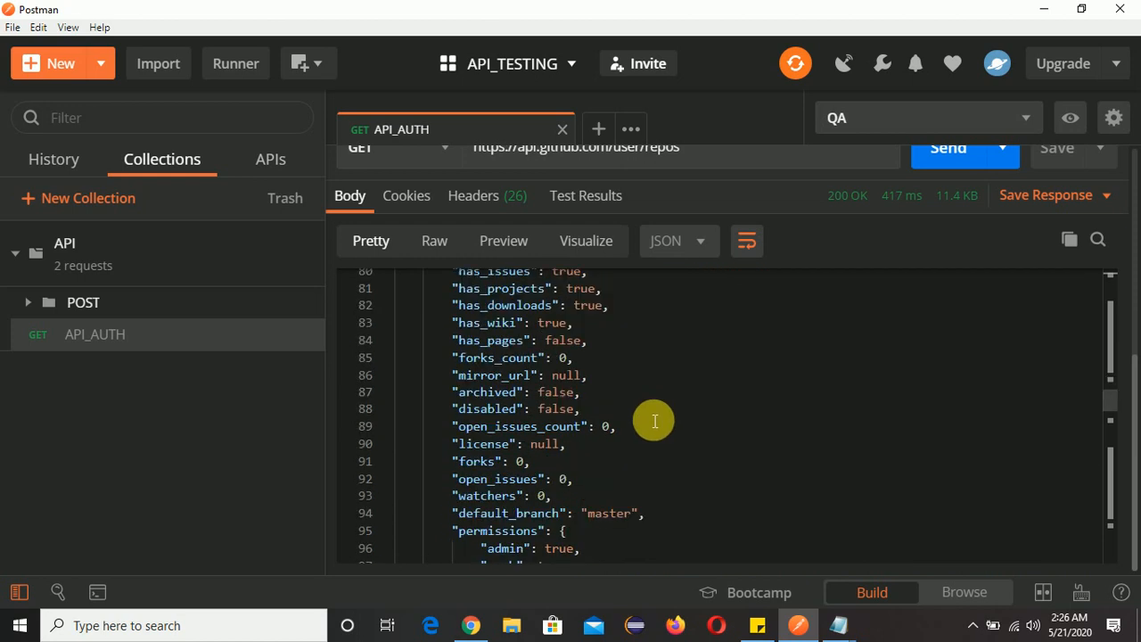
pyautogui.scroll(-3, 654, 421)
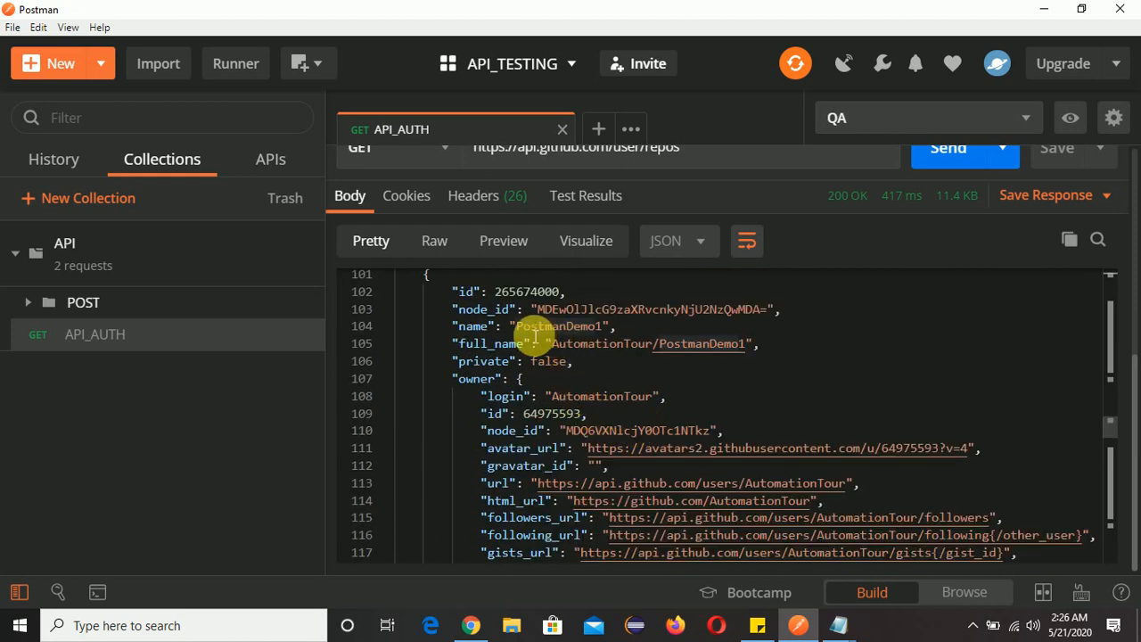
pyautogui.scroll(3, 980, 363)
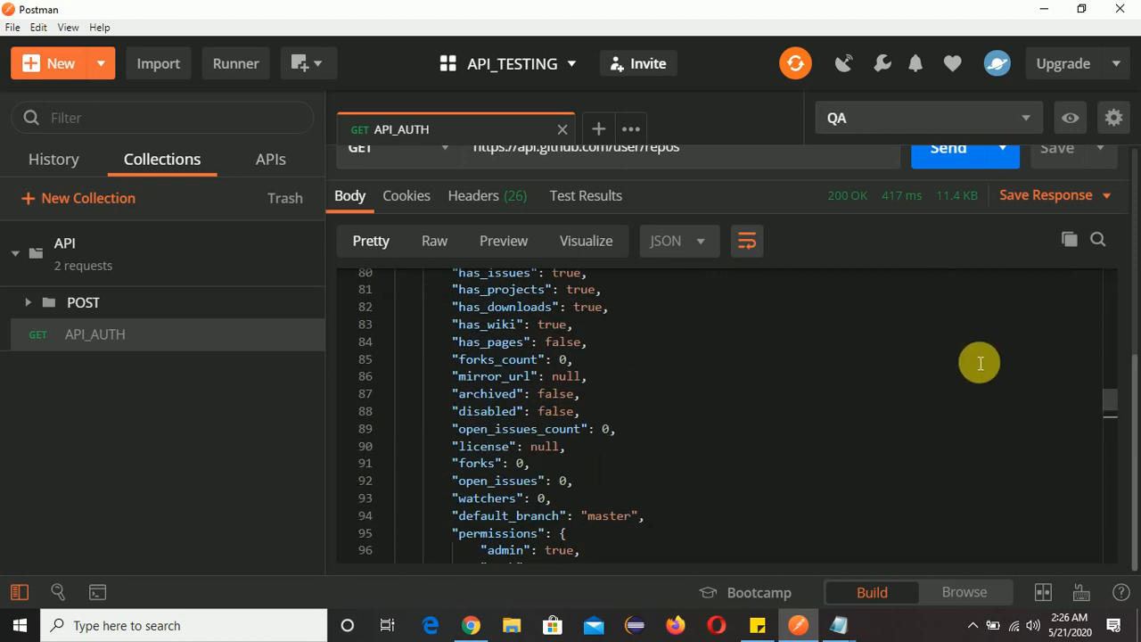
pyautogui.scroll(1, 980, 363)
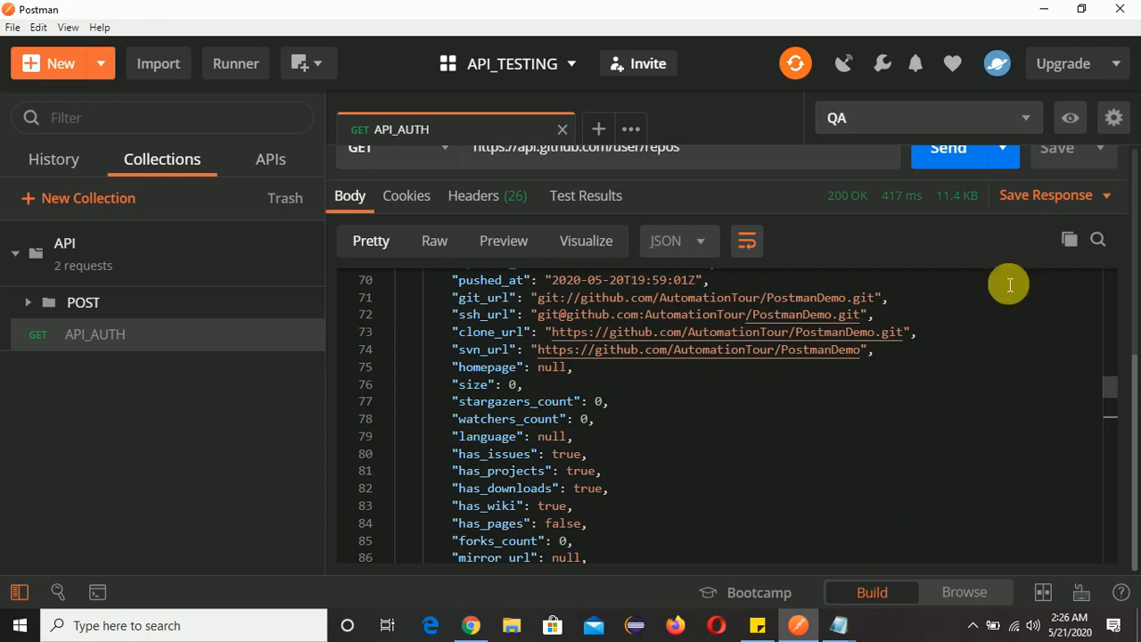
pyautogui.scroll(3, 1131, 232)
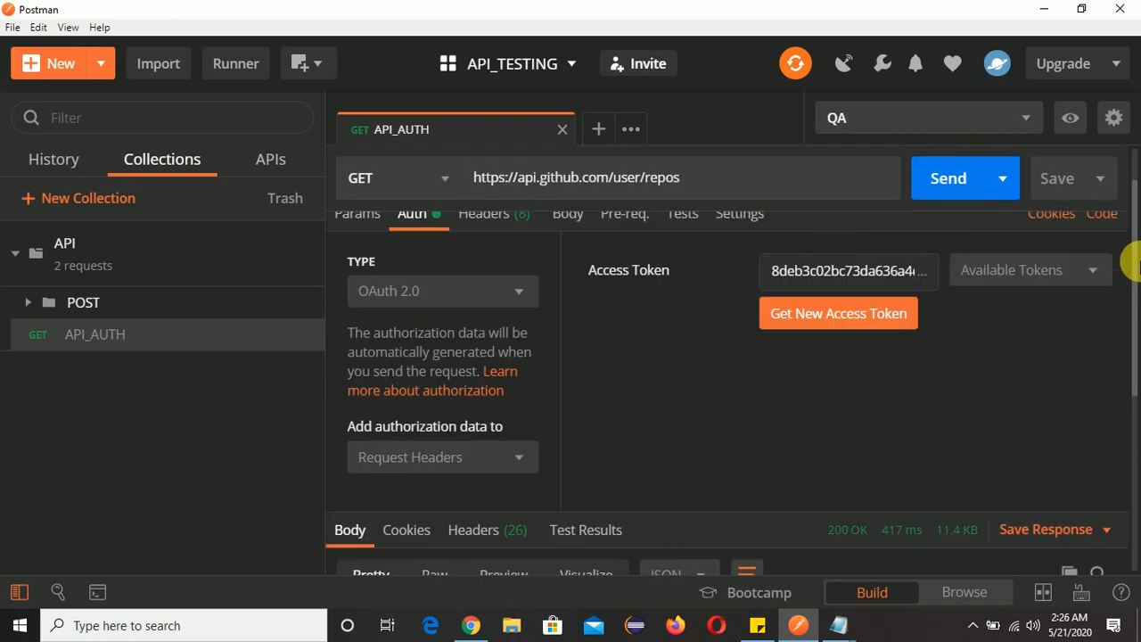
pyautogui.click(948, 183)
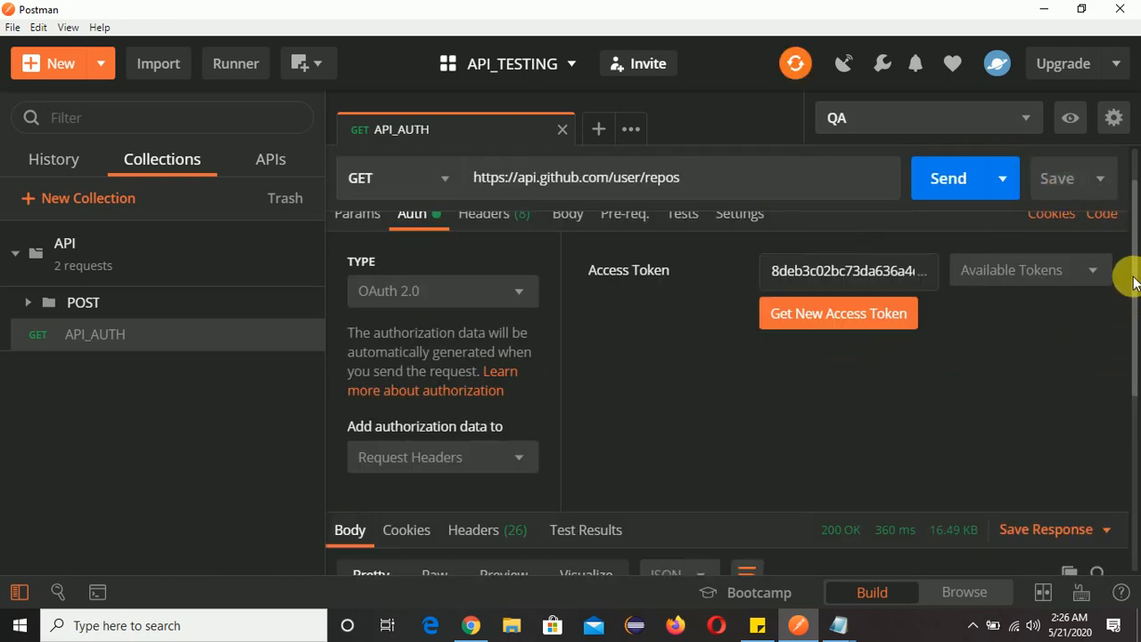
pyautogui.moveTo(1132, 283); pyautogui.dragTo(1129, 472)
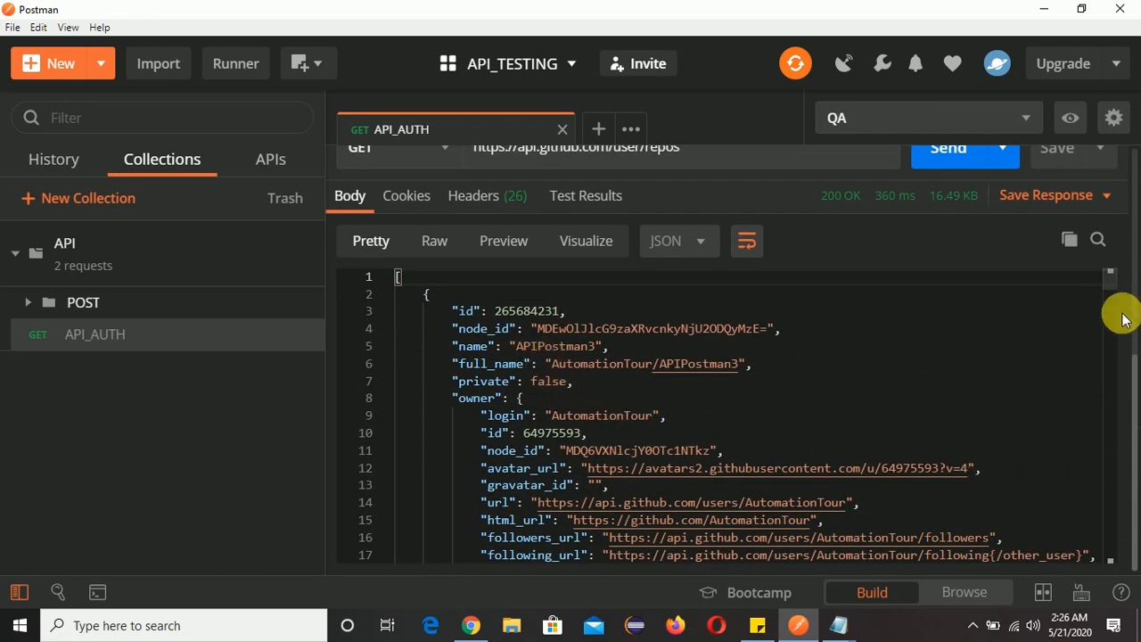
# Examine the repository names in the new response, compare them with the account's repositories list in Chrome, and return to Postman.
pyautogui.scroll(-3, 883, 386)
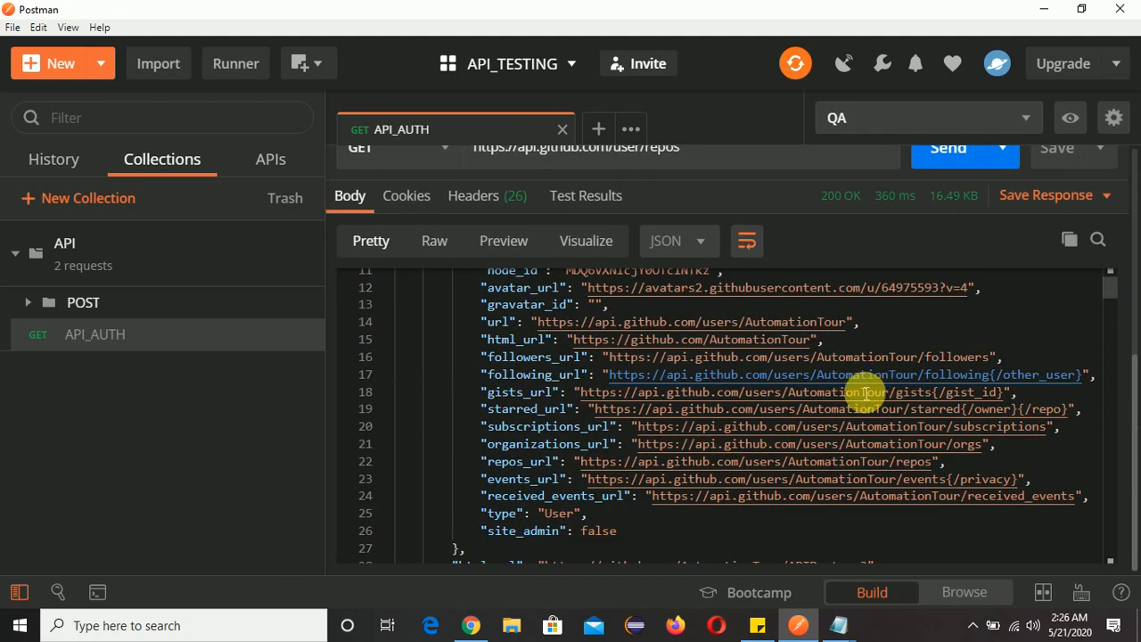
pyautogui.scroll(-15, 862, 395)
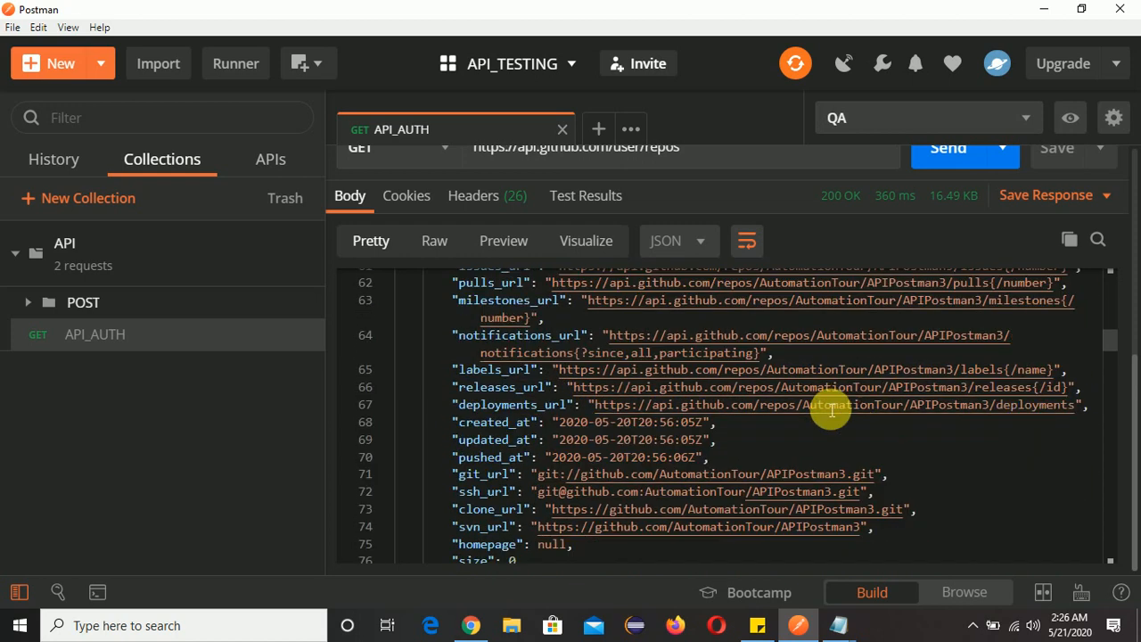
pyautogui.scroll(-12, 832, 410)
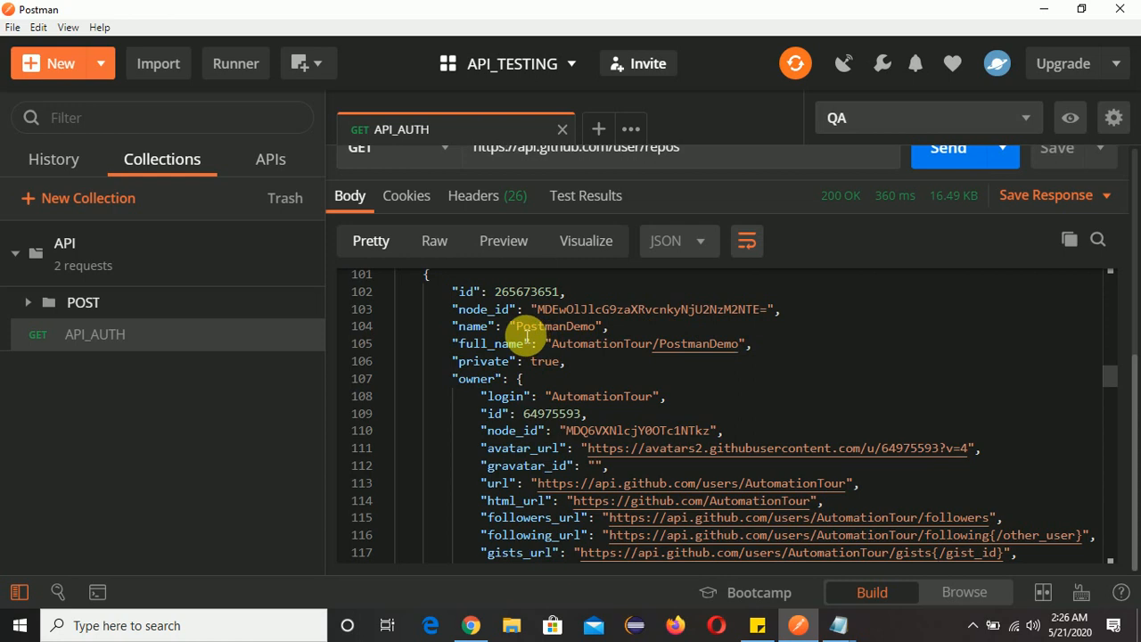
pyautogui.scroll(-18, 687, 387)
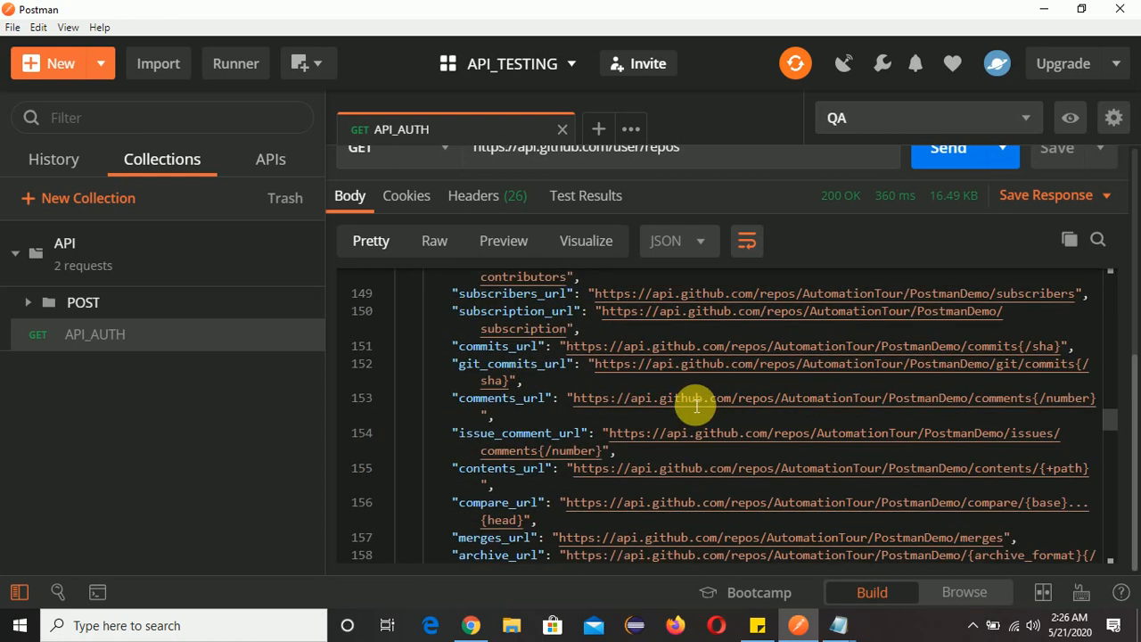
pyautogui.scroll(-12, 693, 404)
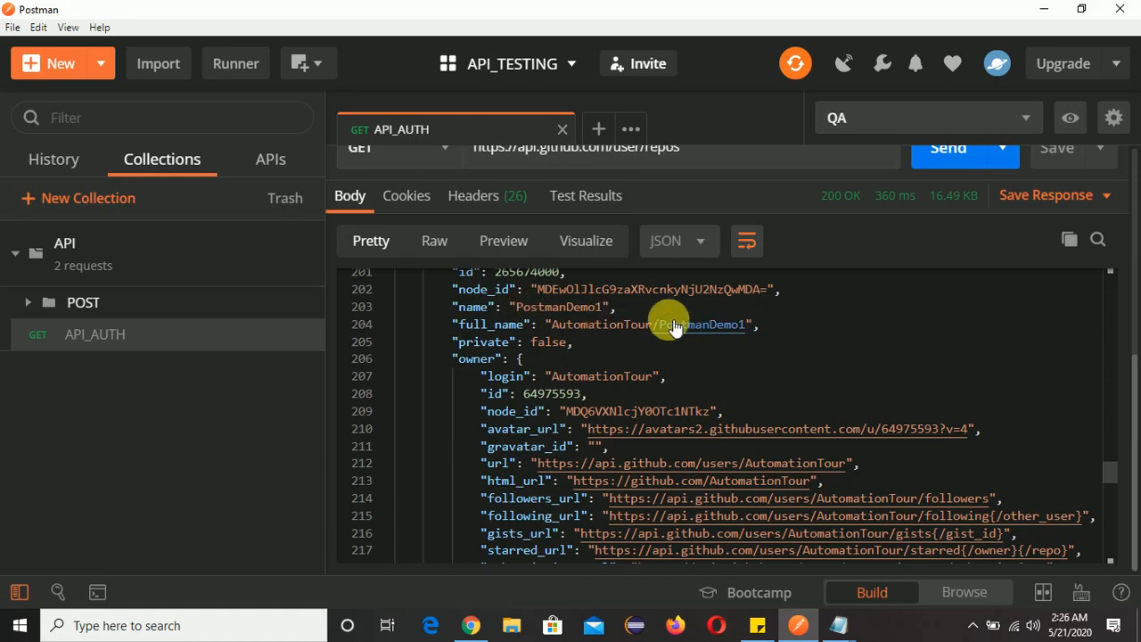
pyautogui.hotkey('alt', 'Tab')
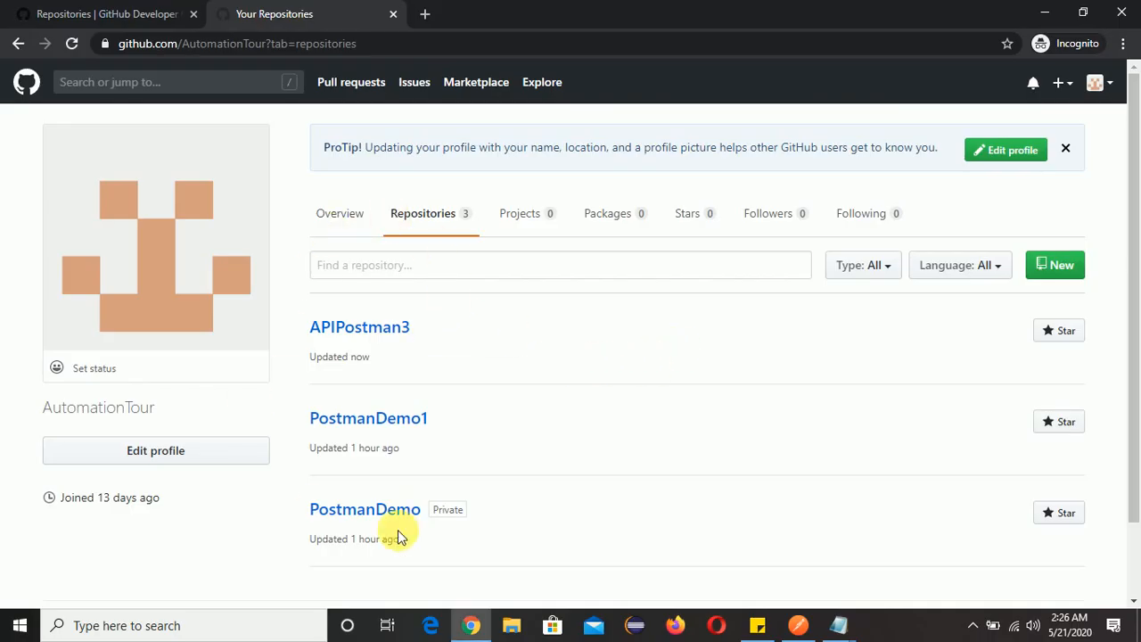
pyautogui.click(1097, 83)
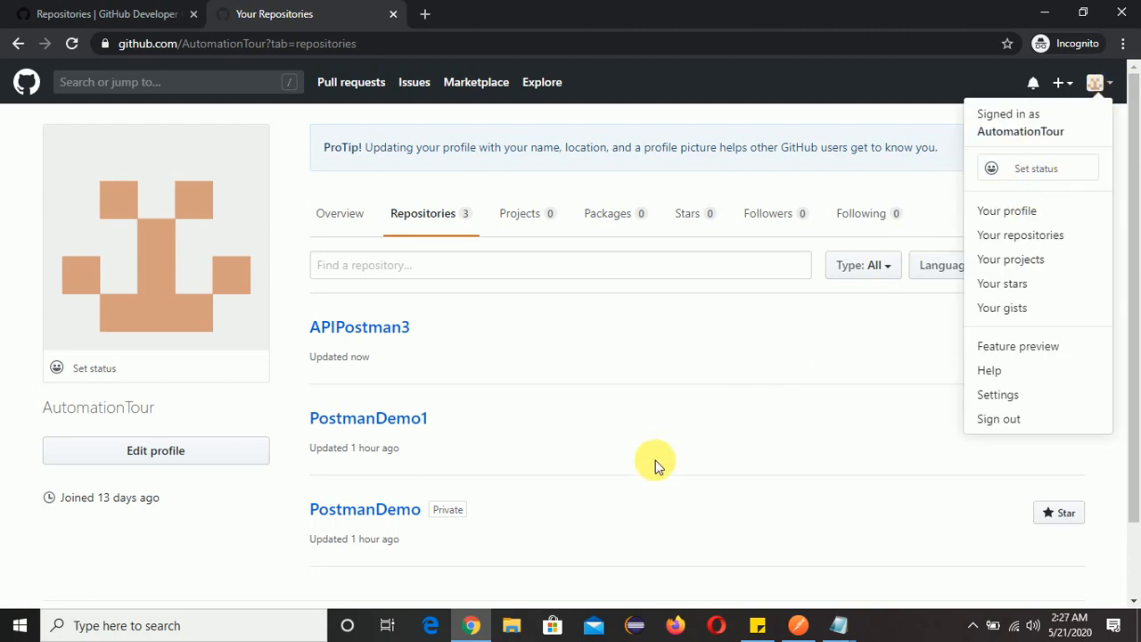
pyautogui.hotkey('alt', 'Tab')
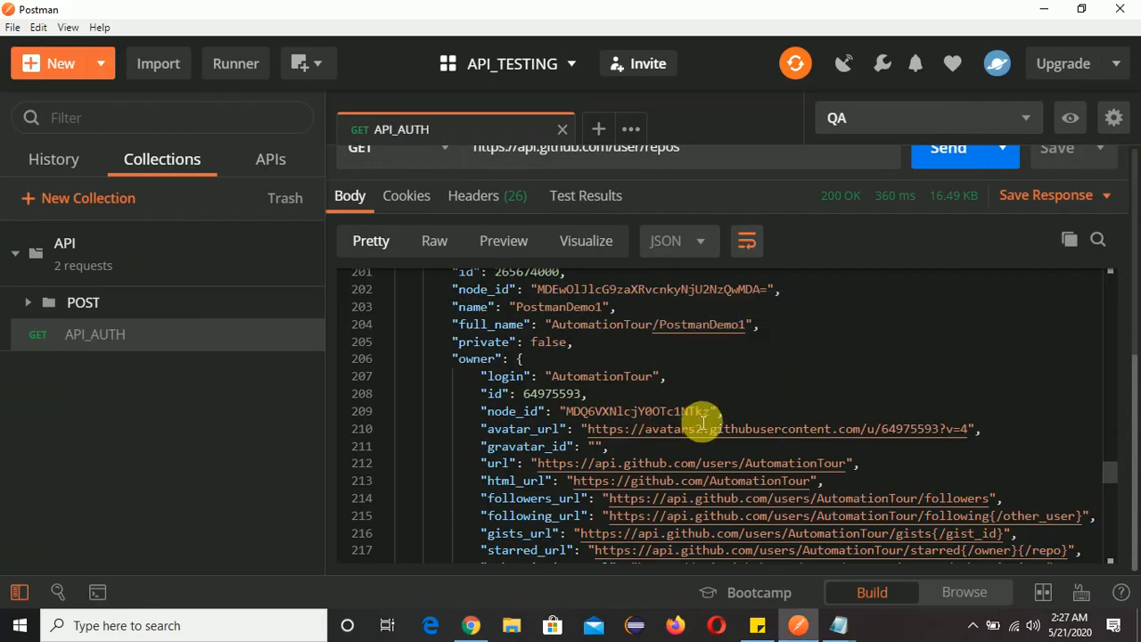
pyautogui.click(882, 348)
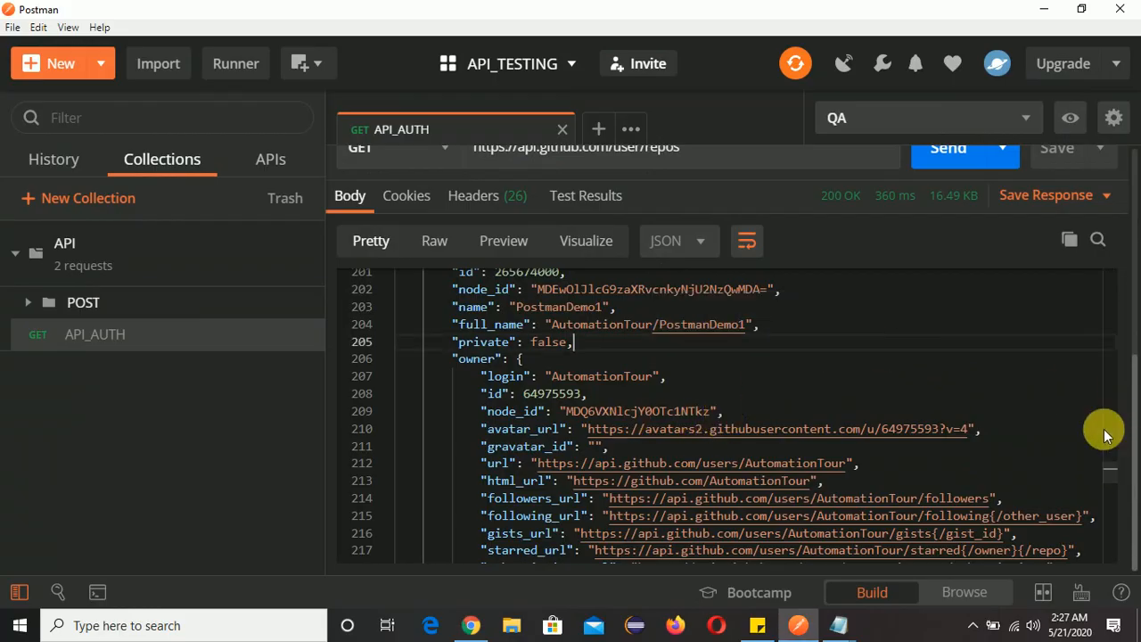
# Copy the access token from the API_AUTH request's OAuth 2.0 authorization settings.
pyautogui.scroll(10, 785, 364)
pyautogui.scroll(20, 413, 290)
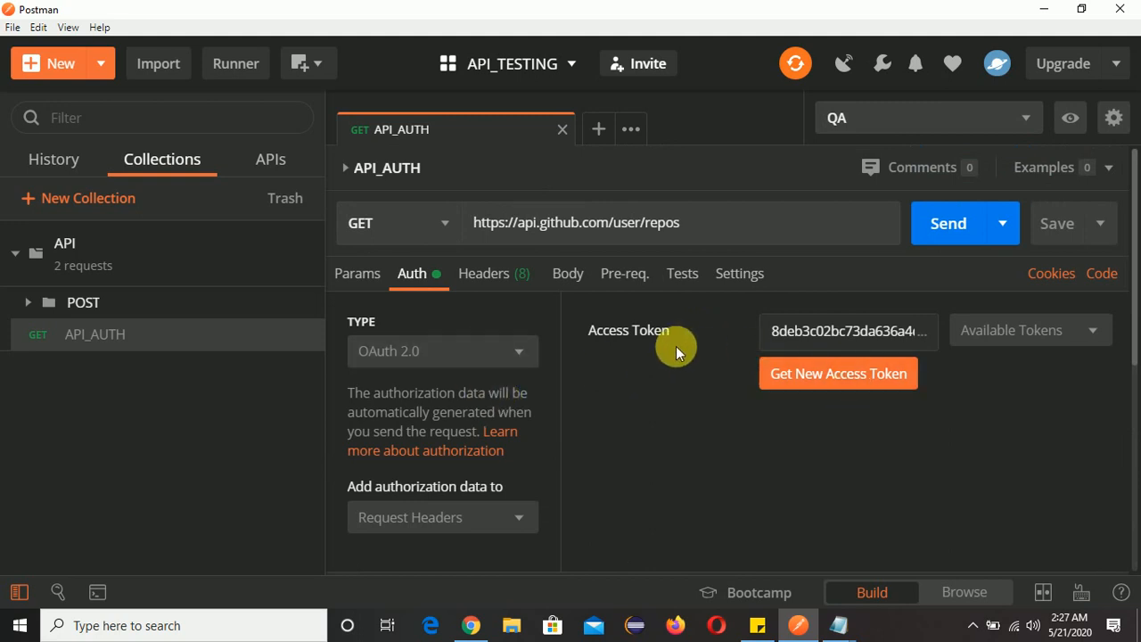
pyautogui.click(828, 330)
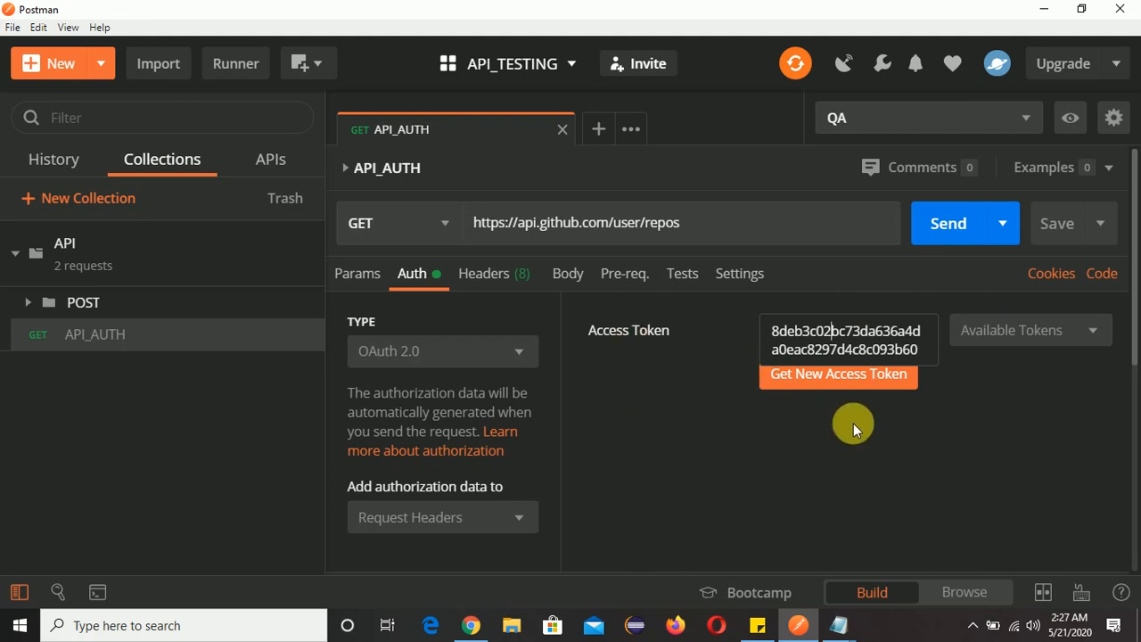
pyautogui.click(988, 457)
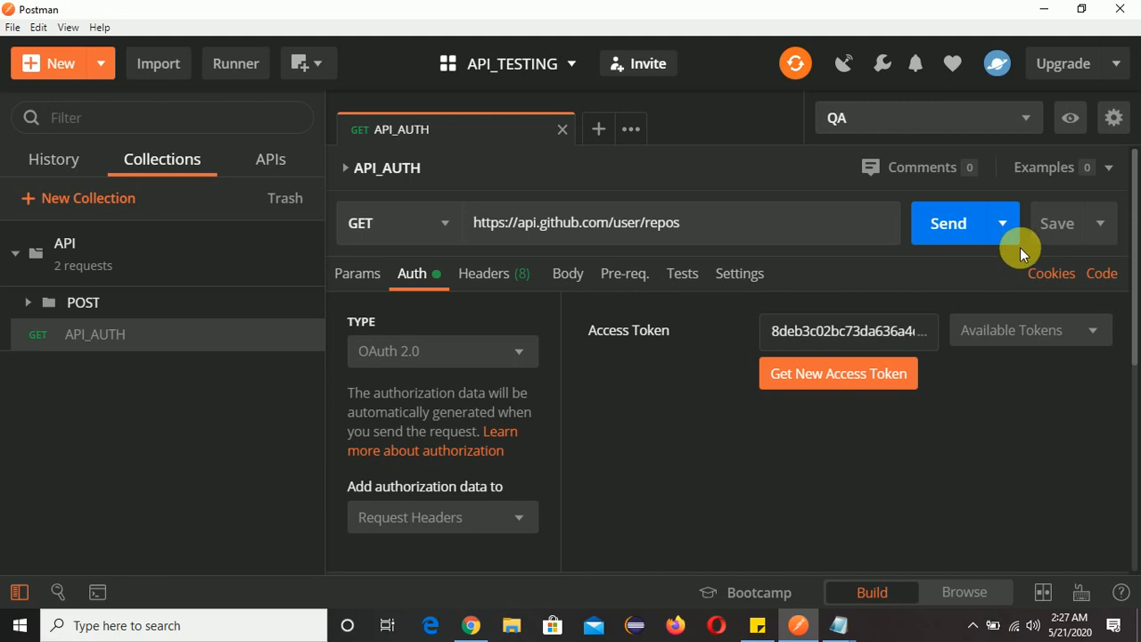
# Open the QA environment for editing, dismiss the variables hint, and add a variable named token.
pyautogui.click(1114, 119)
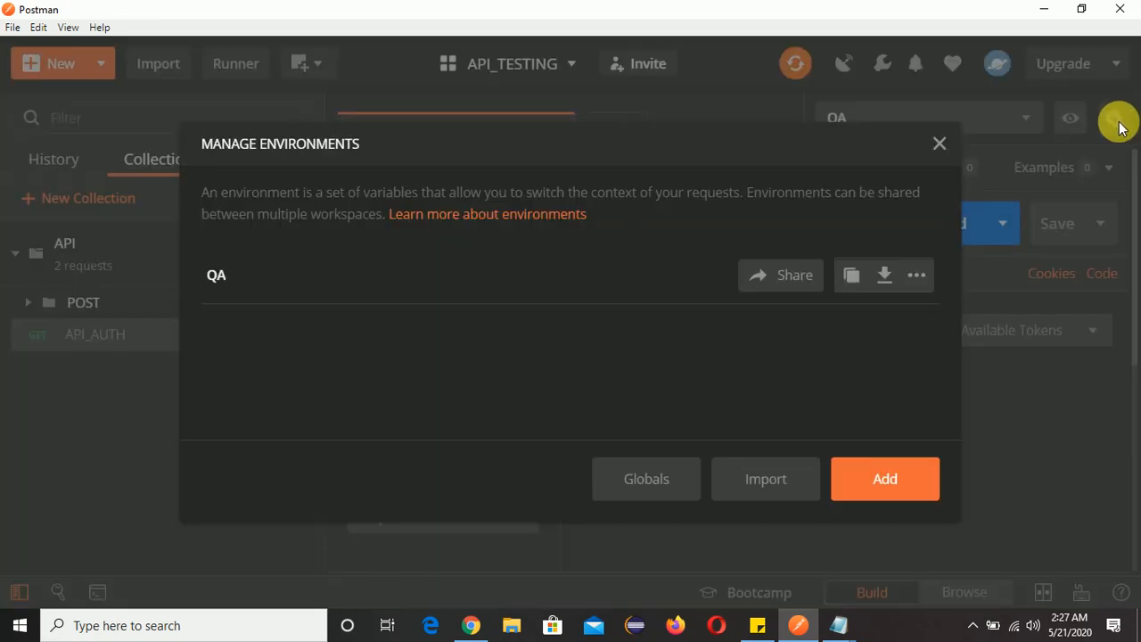
pyautogui.click(223, 280)
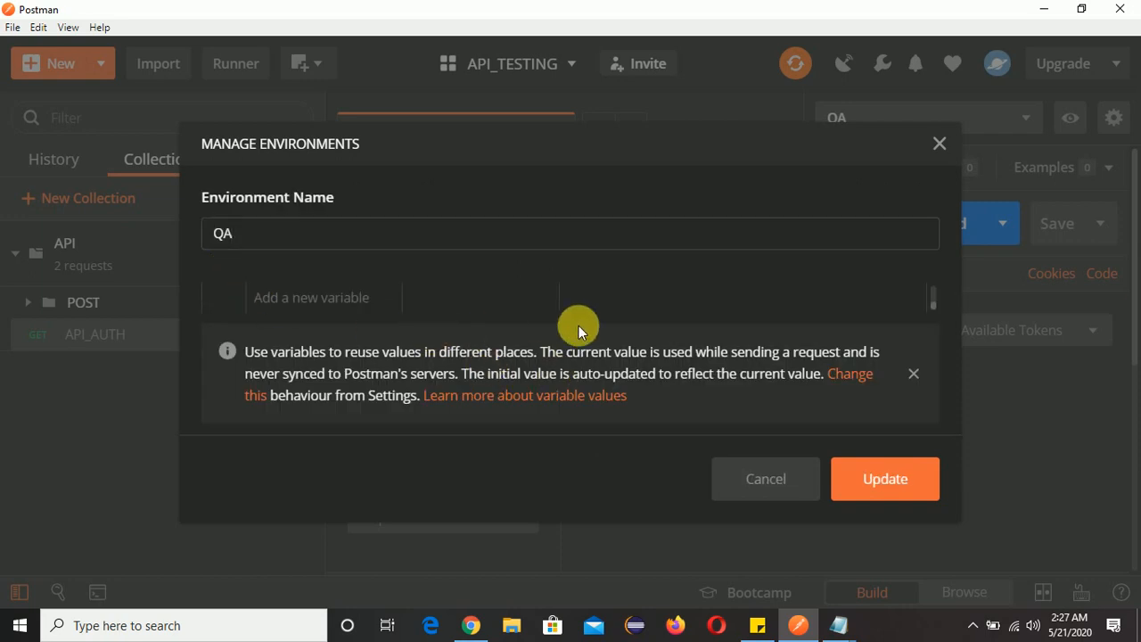
pyautogui.click(916, 373)
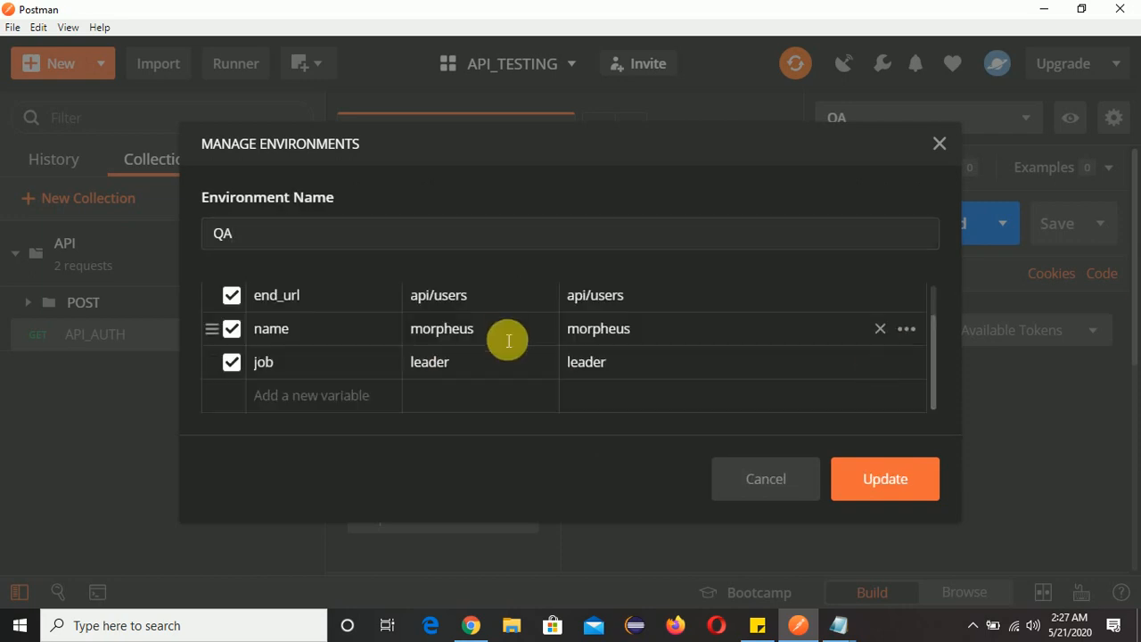
pyautogui.click(276, 397)
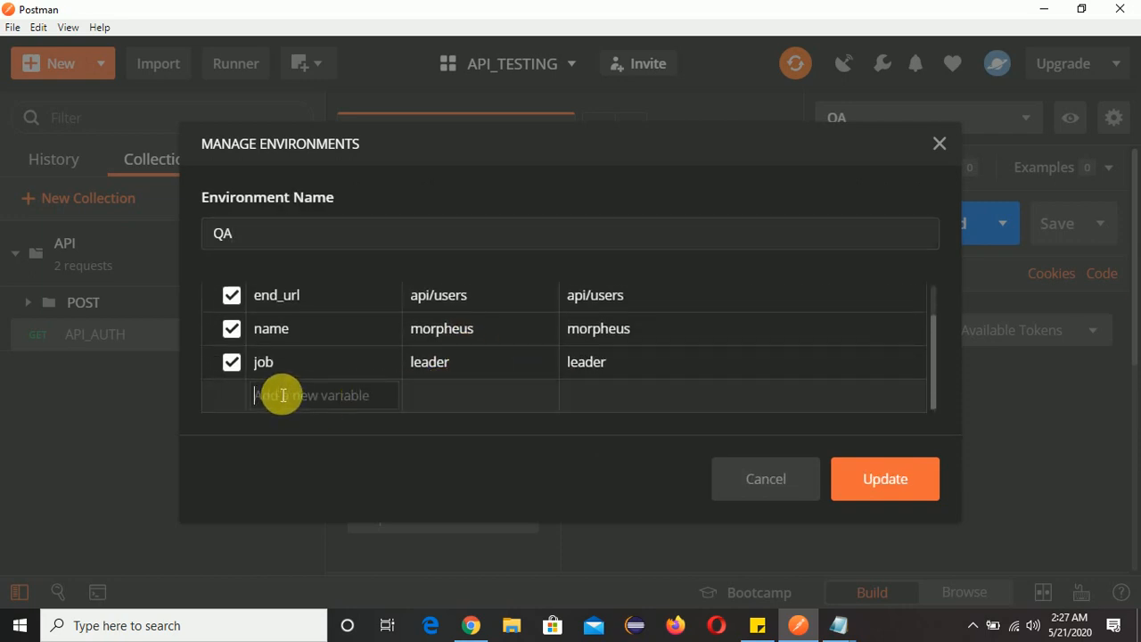
pyautogui.write('token')
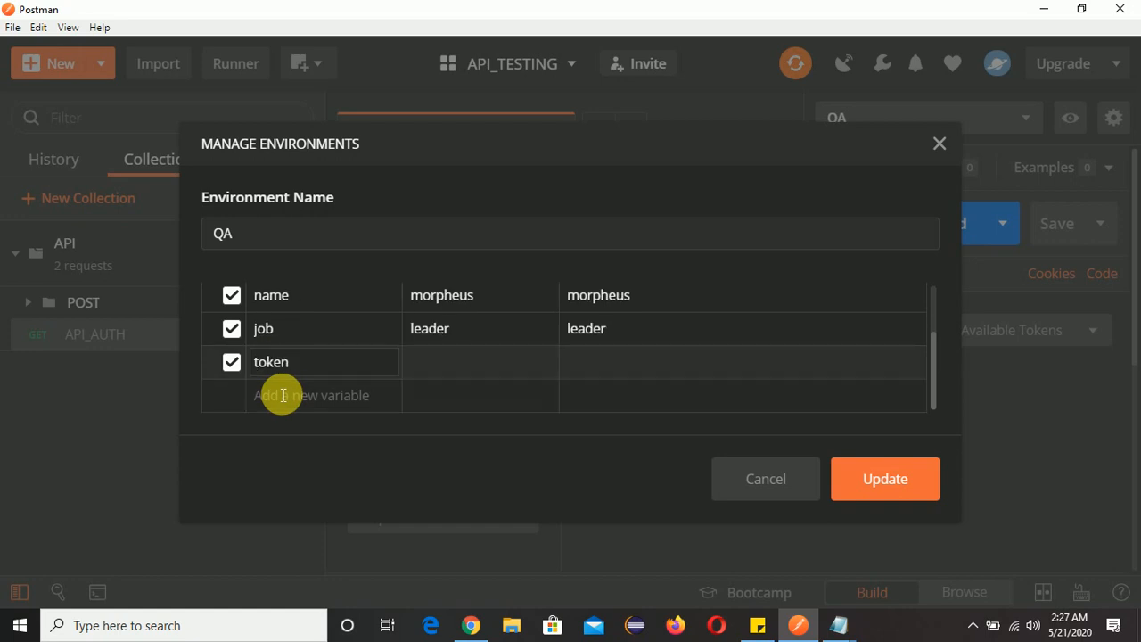
# Paste the copied access token as the token variable's initial value, update the QA environment, and close the environment manager.
pyautogui.click(455, 367)
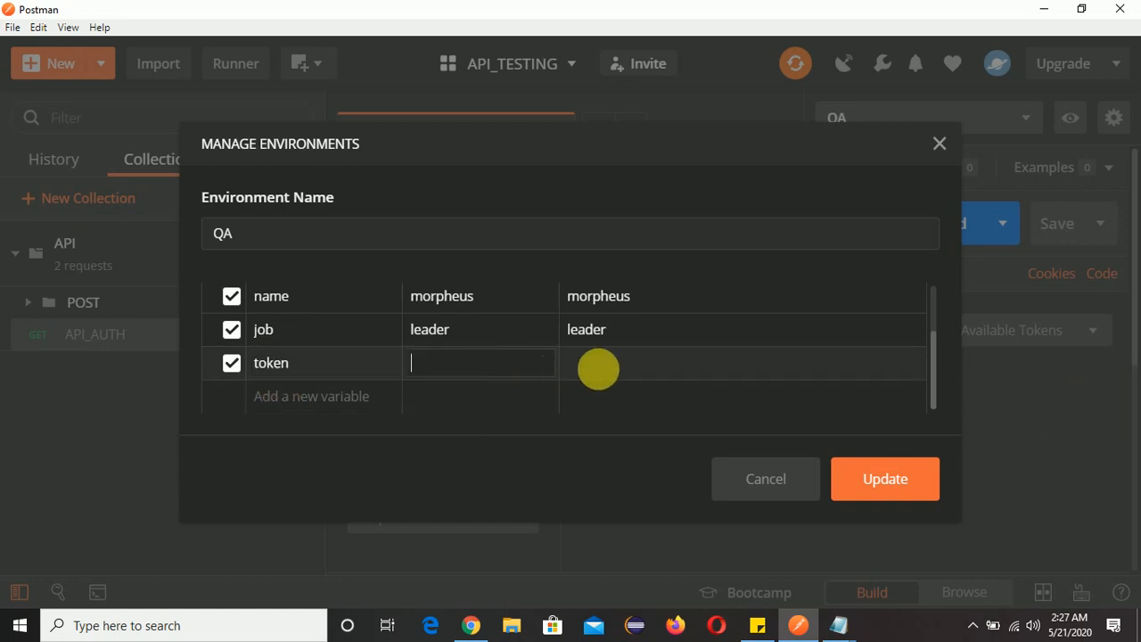
pyautogui.scroll(2, 628, 370)
pyautogui.scroll(-2, 630, 370)
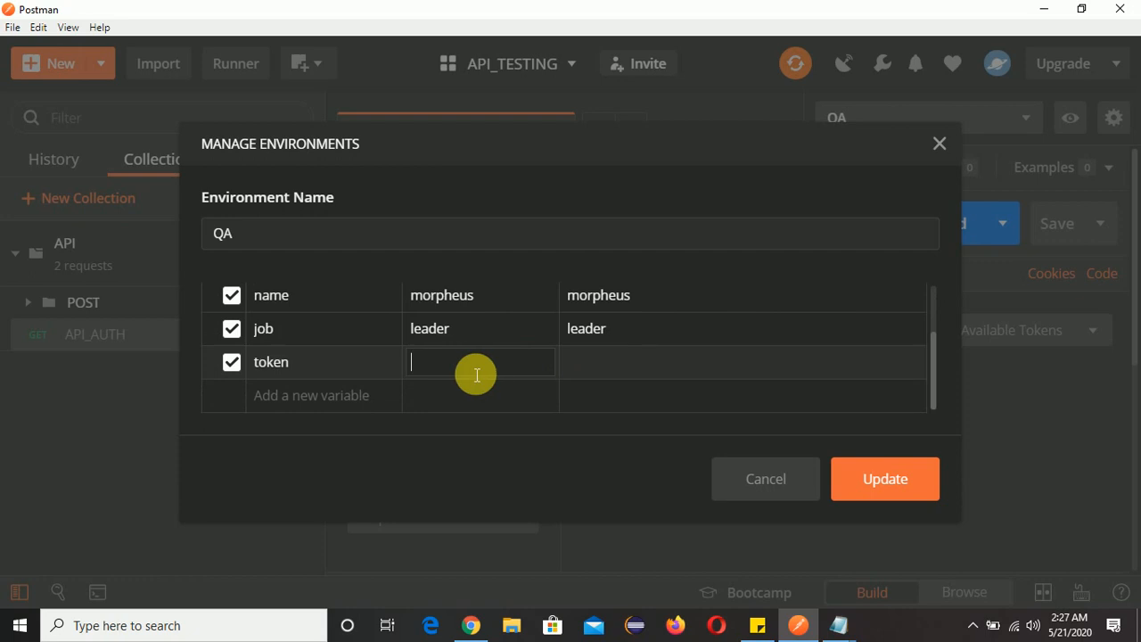
pyautogui.hotkey('ctrl', 'v')
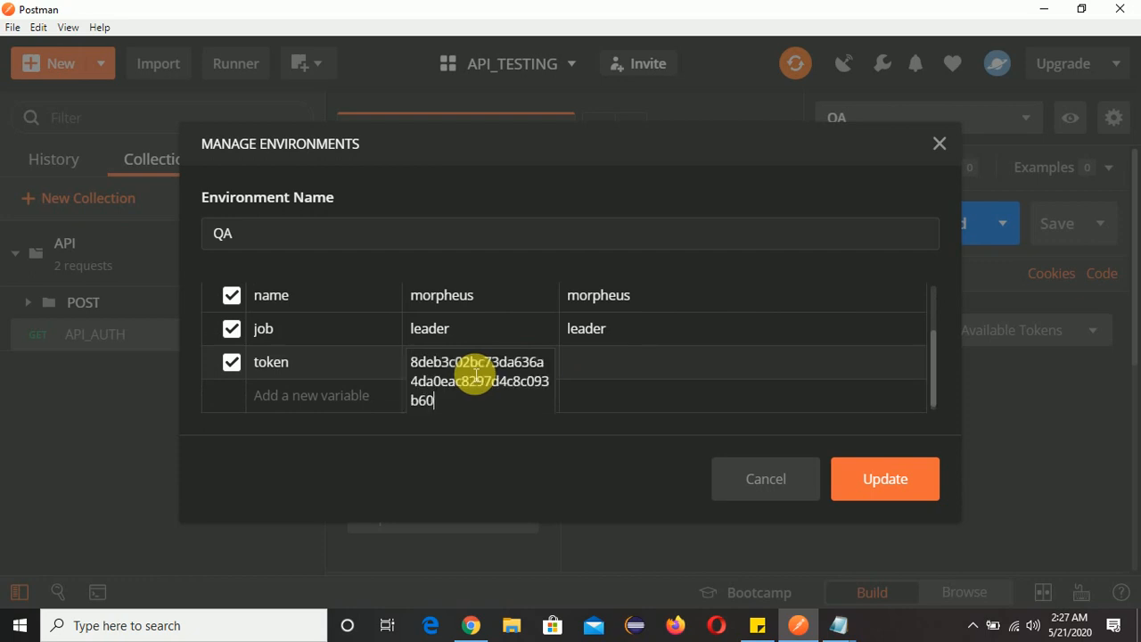
pyautogui.click(648, 366)
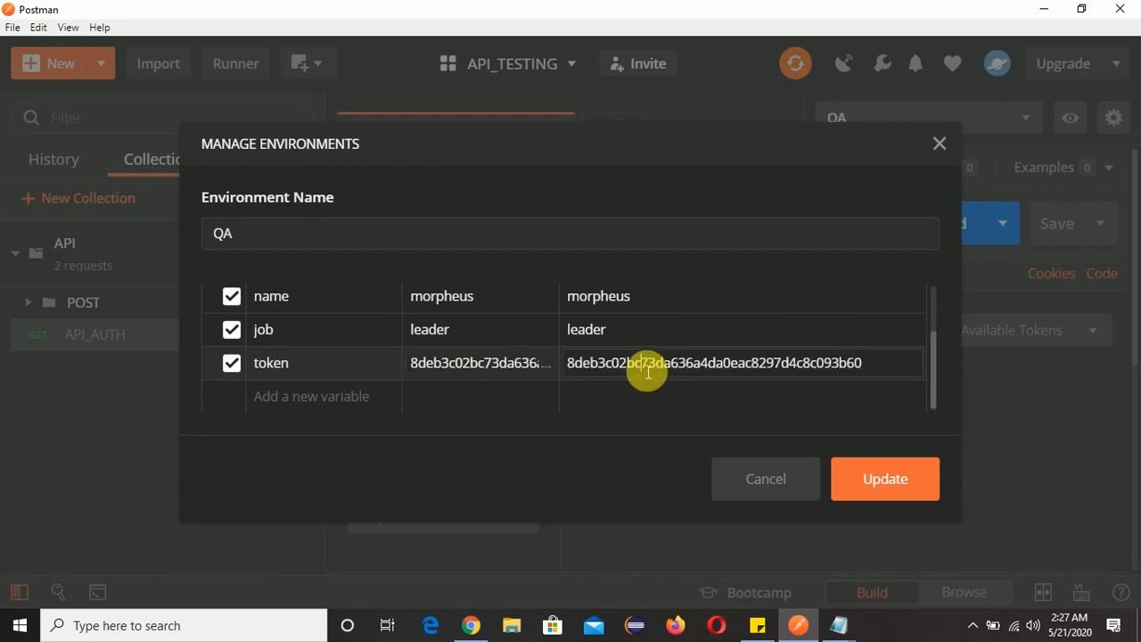
pyautogui.click(892, 484)
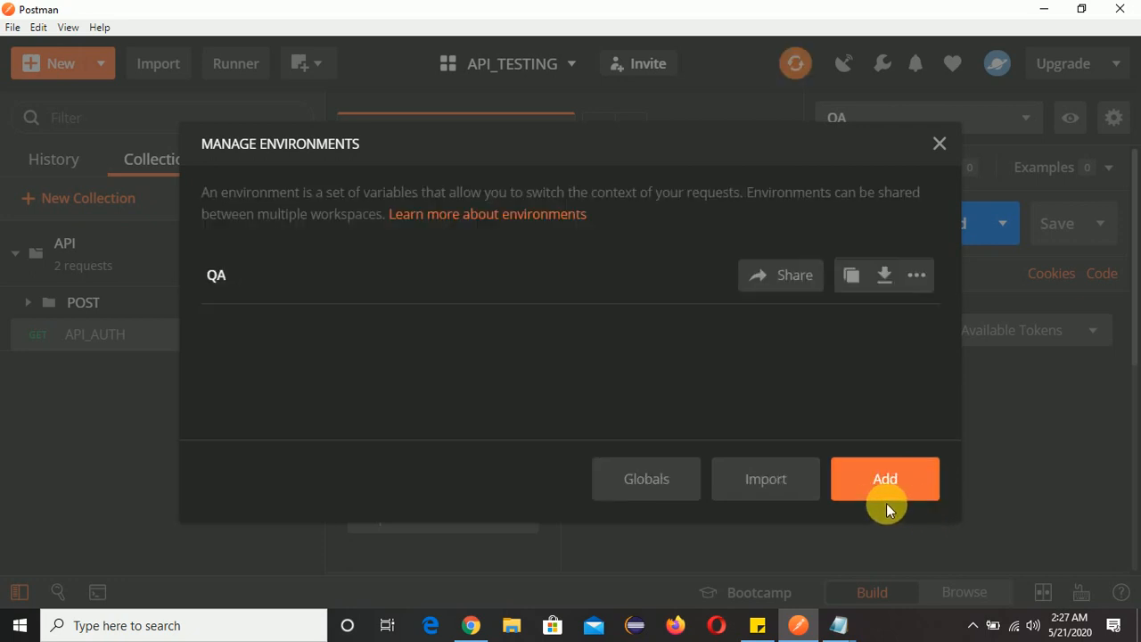
pyautogui.click(942, 144)
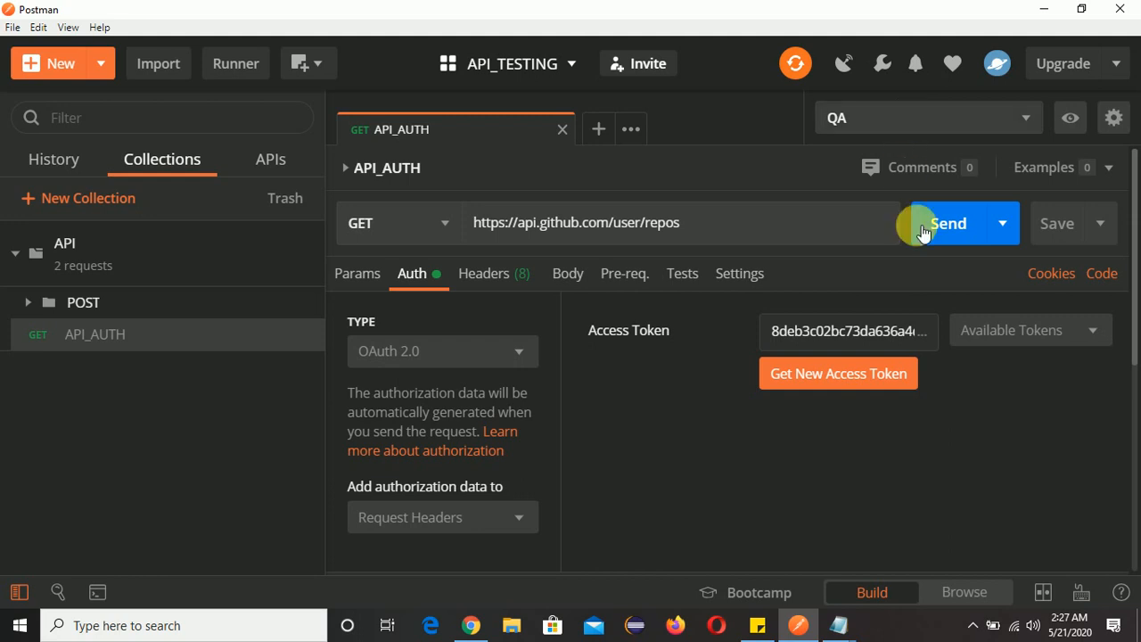
# Replace the API_AUTH request's hard-coded access token with the {{token}} environment variable.
pyautogui.click(879, 337)
pyautogui.moveTo(914, 350); pyautogui.dragTo(764, 334)
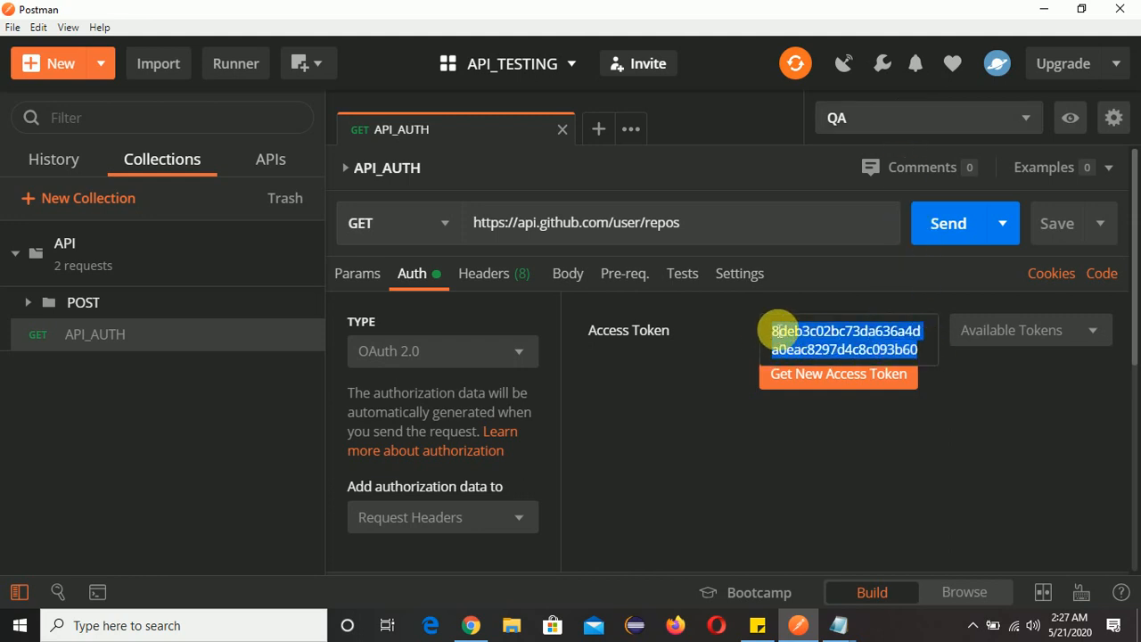
pyautogui.write('{{')
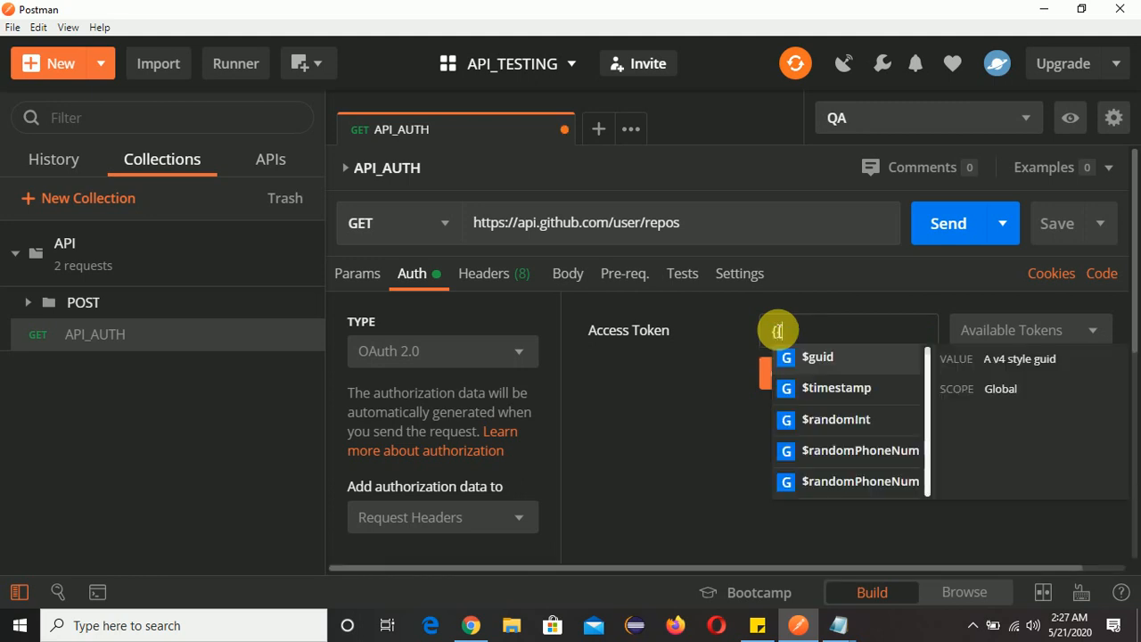
pyautogui.write('t')
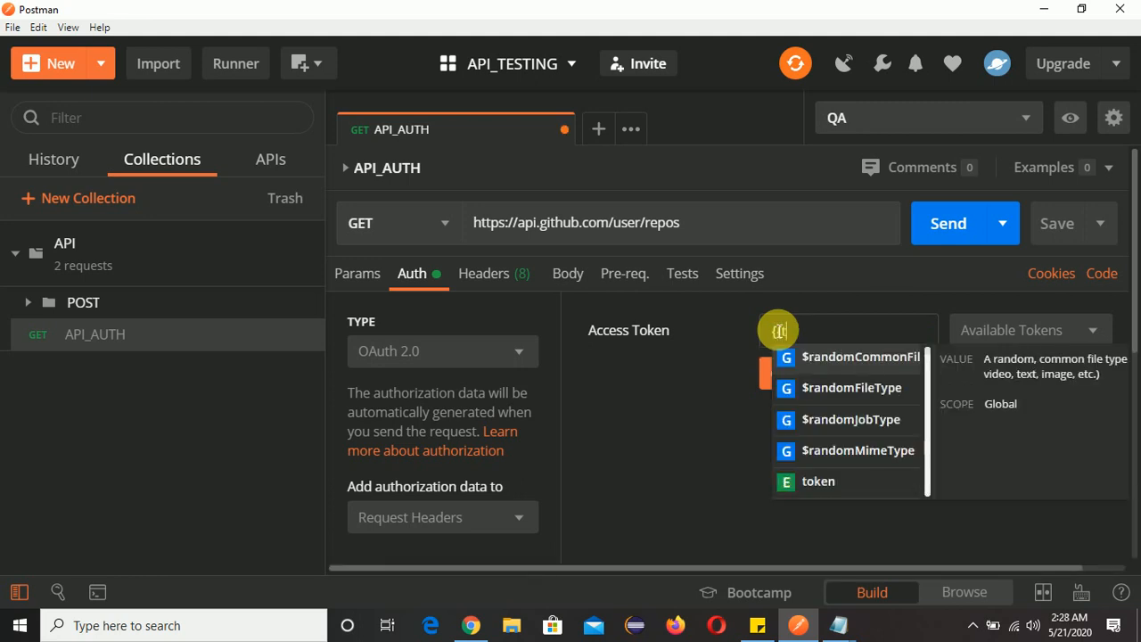
pyautogui.click(823, 482)
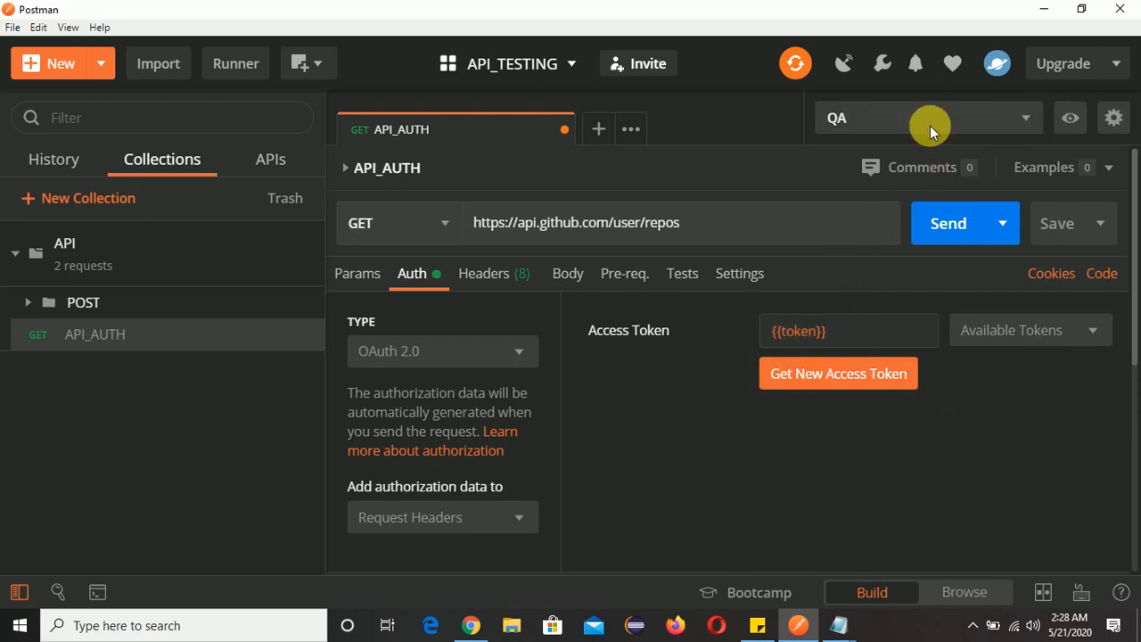
# Switch the active environment to No Environment and back to QA to check how the token variable resolves.
pyautogui.click(1030, 118)
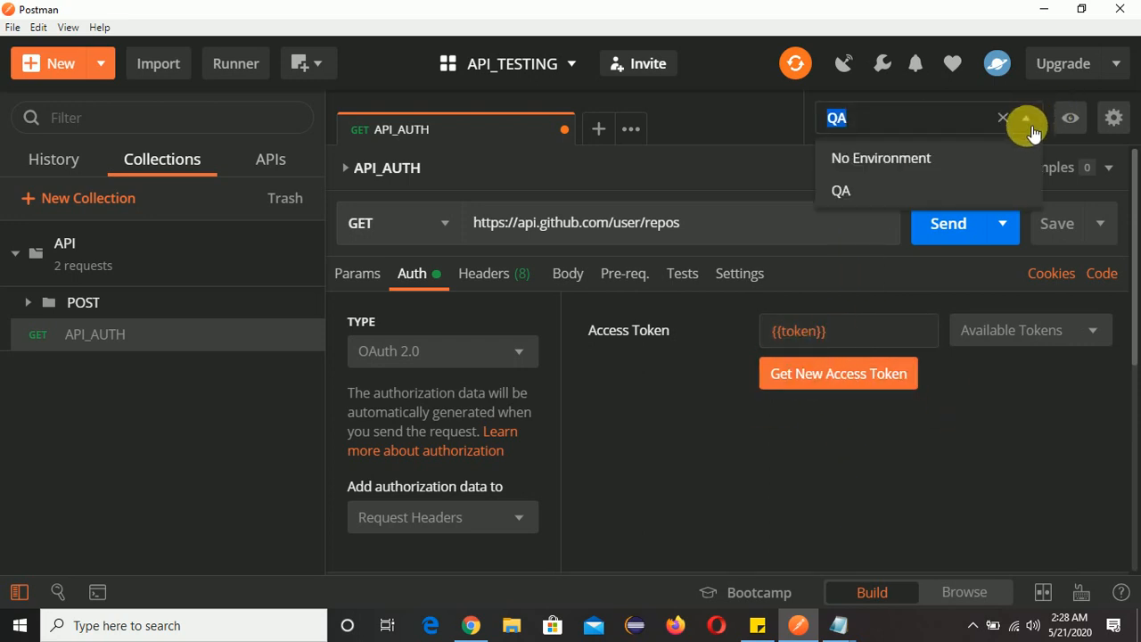
pyautogui.click(872, 159)
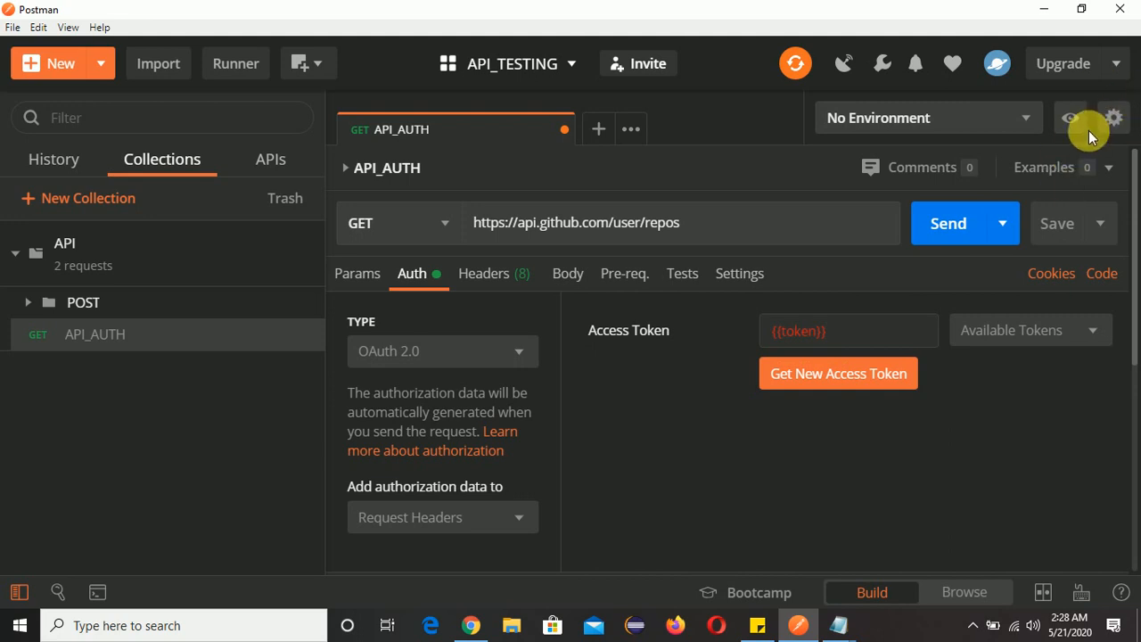
pyautogui.click(1031, 124)
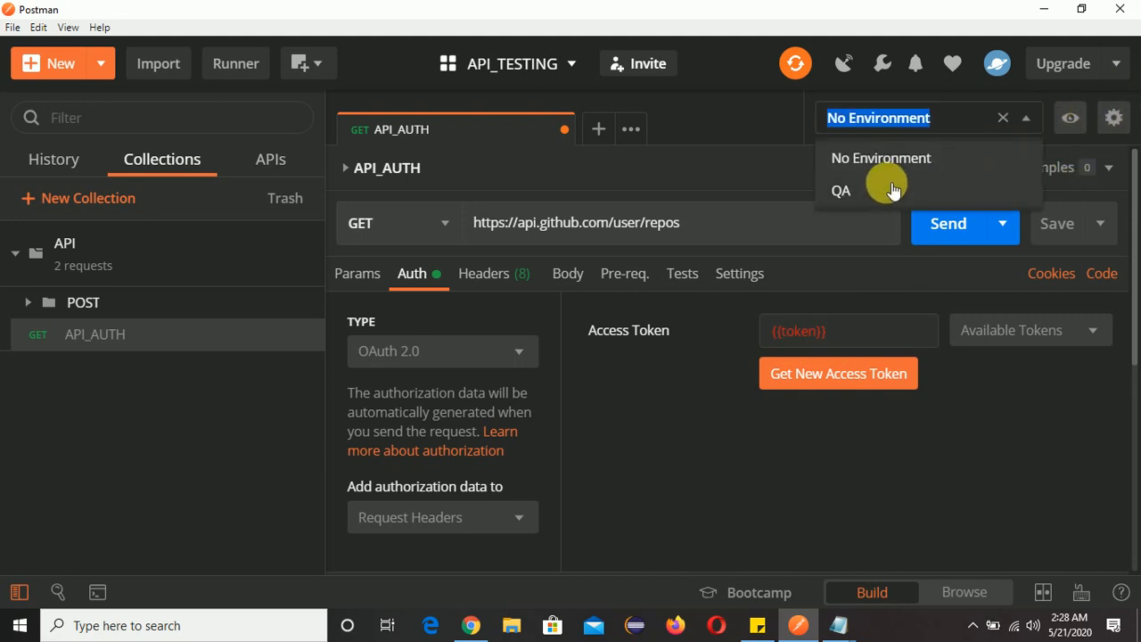
pyautogui.click(861, 196)
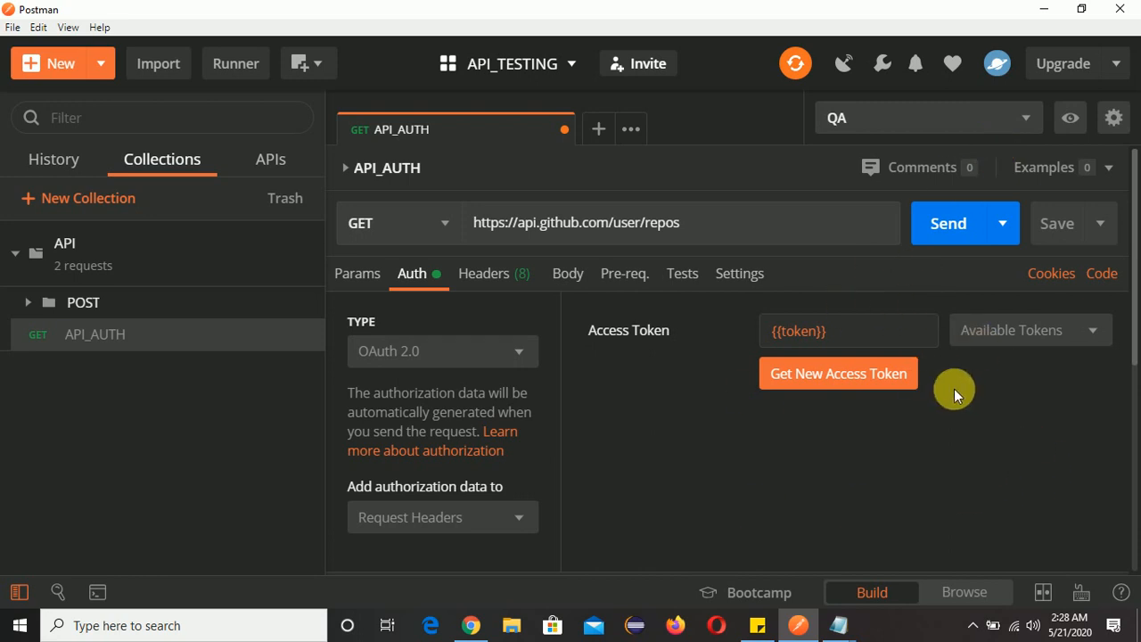
# Save the API_AUTH request with its variable-based access token.
pyautogui.click(1056, 225)
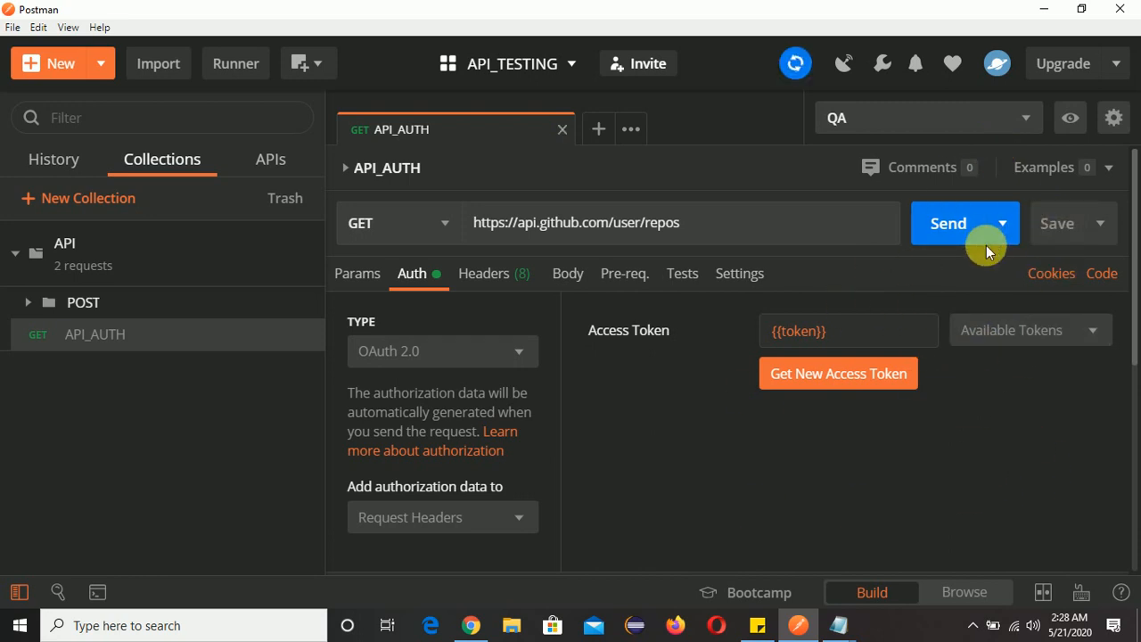
# Send the API_AUTH request using the {{token}} access token and bring its JSON response body into view.
pyautogui.click(952, 223)
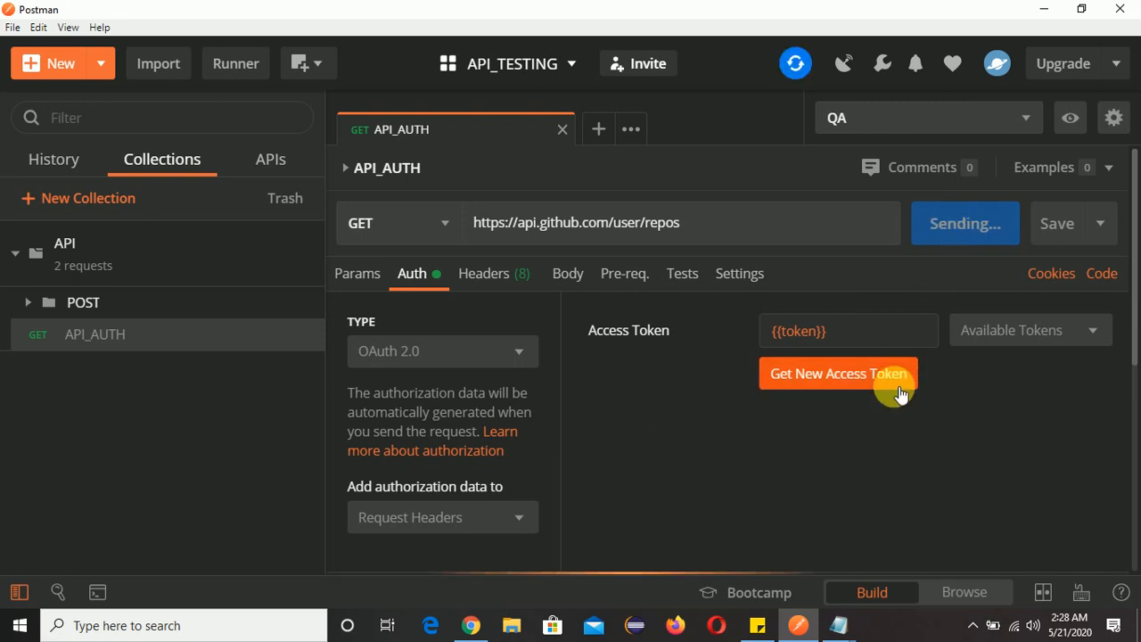
pyautogui.scroll(-5, 910, 395)
pyautogui.scroll(-1, 911, 395)
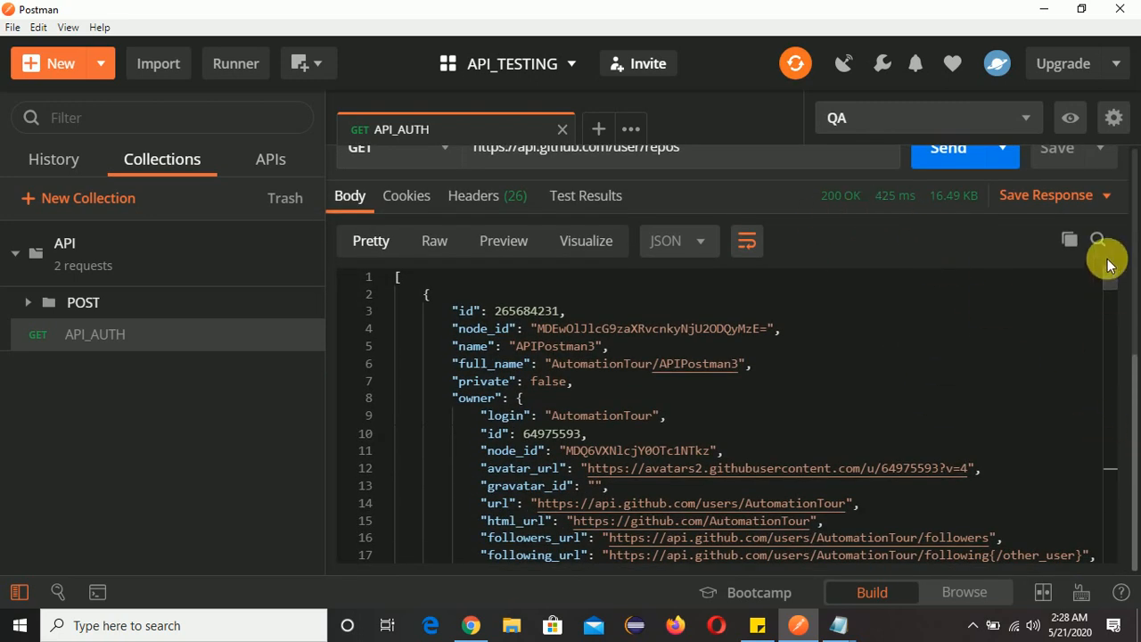
# Examine the JSON response for the name of each repository returned for the account.
pyautogui.scroll(-2, 1110, 281)
pyautogui.scroll(2, 1106, 280)
pyautogui.scroll(-5, 1106, 280)
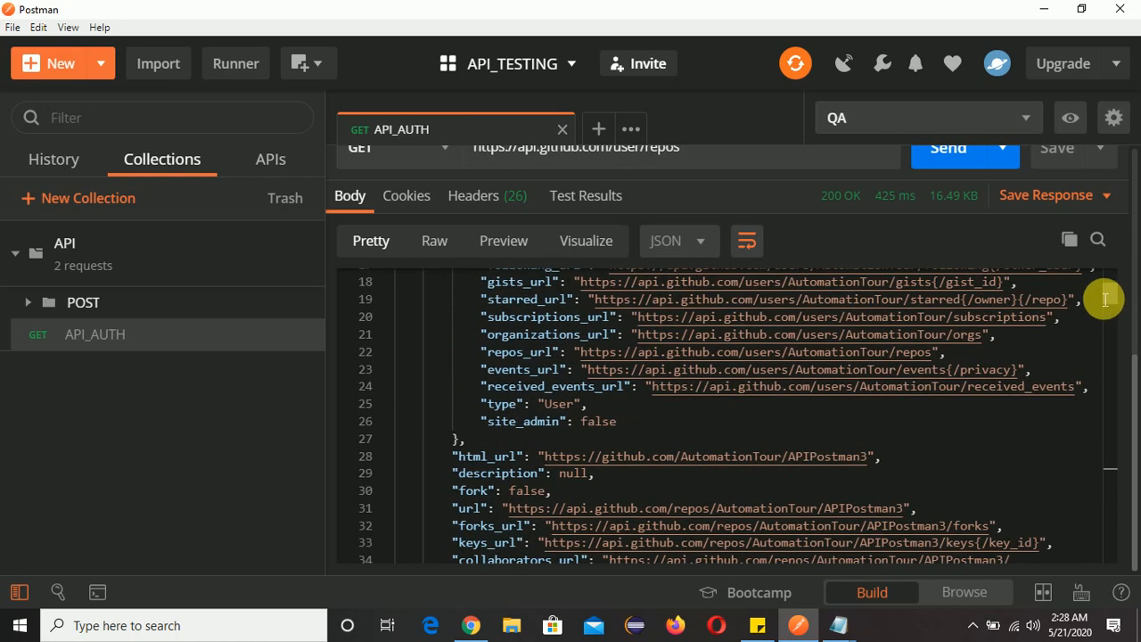
pyautogui.scroll(5, 1115, 282)
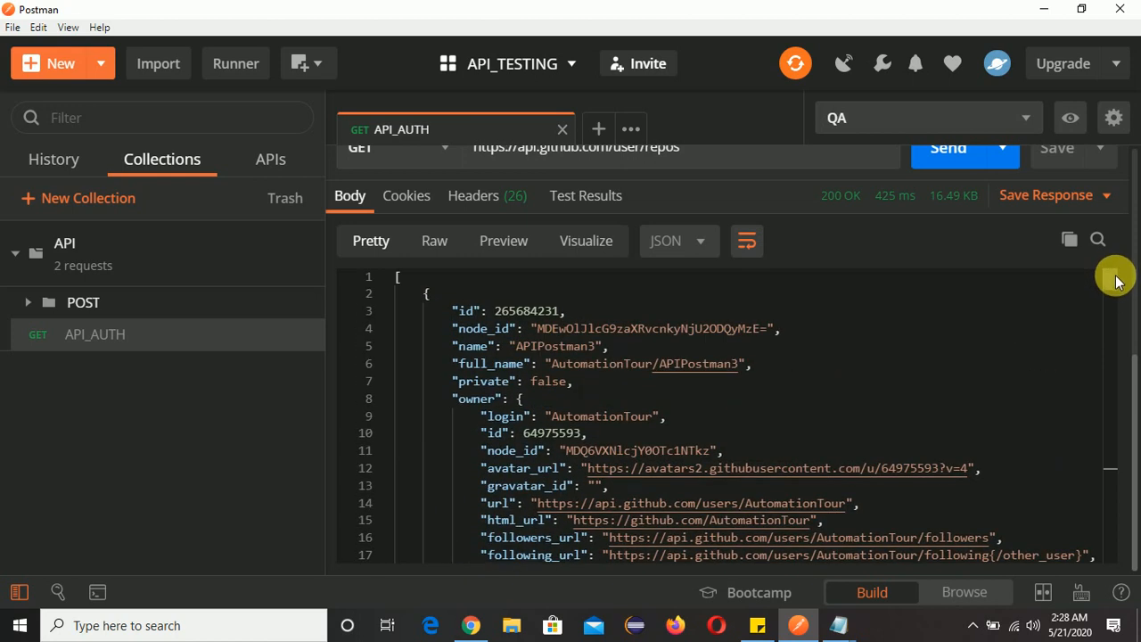
pyautogui.doubleClick(541, 348)
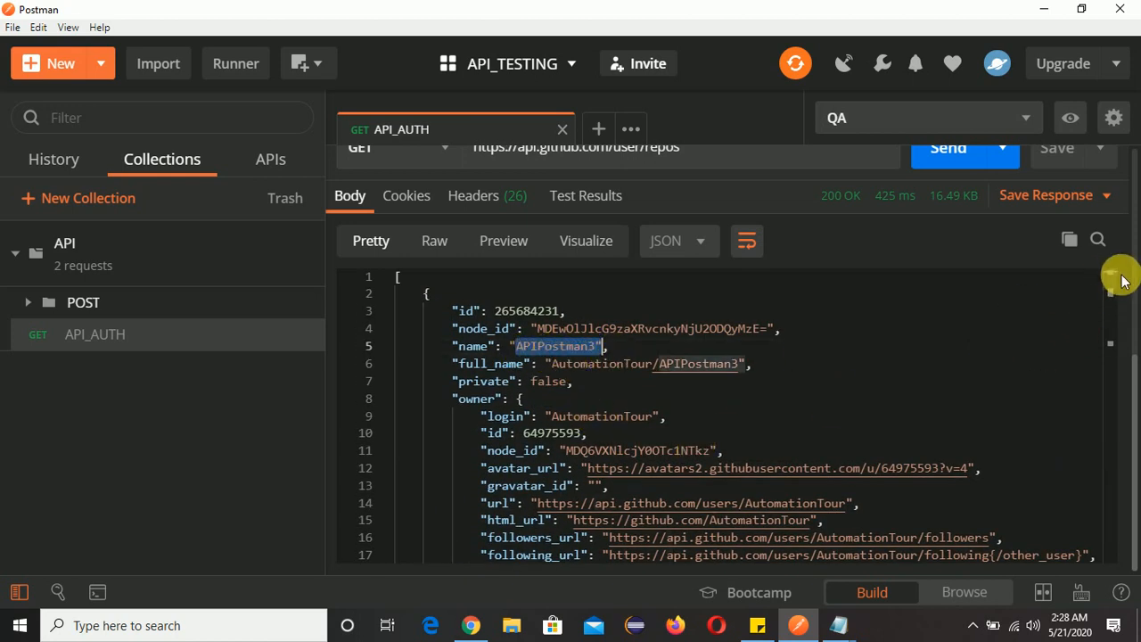
pyautogui.scroll(-7, 1112, 285)
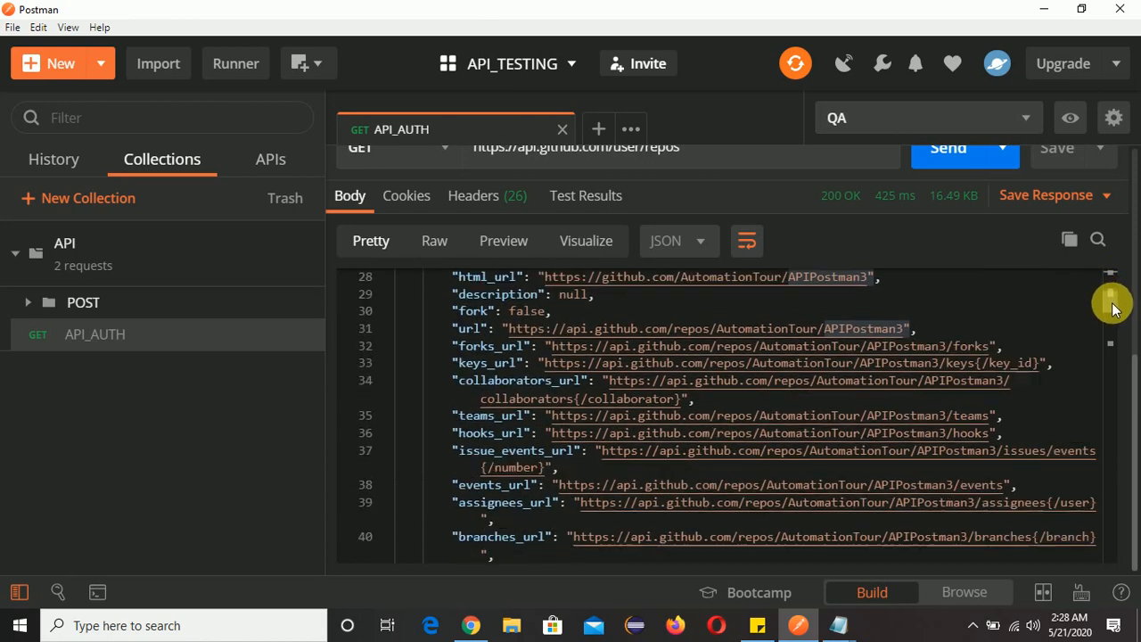
pyautogui.moveTo(1117, 314); pyautogui.dragTo(1134, 376)
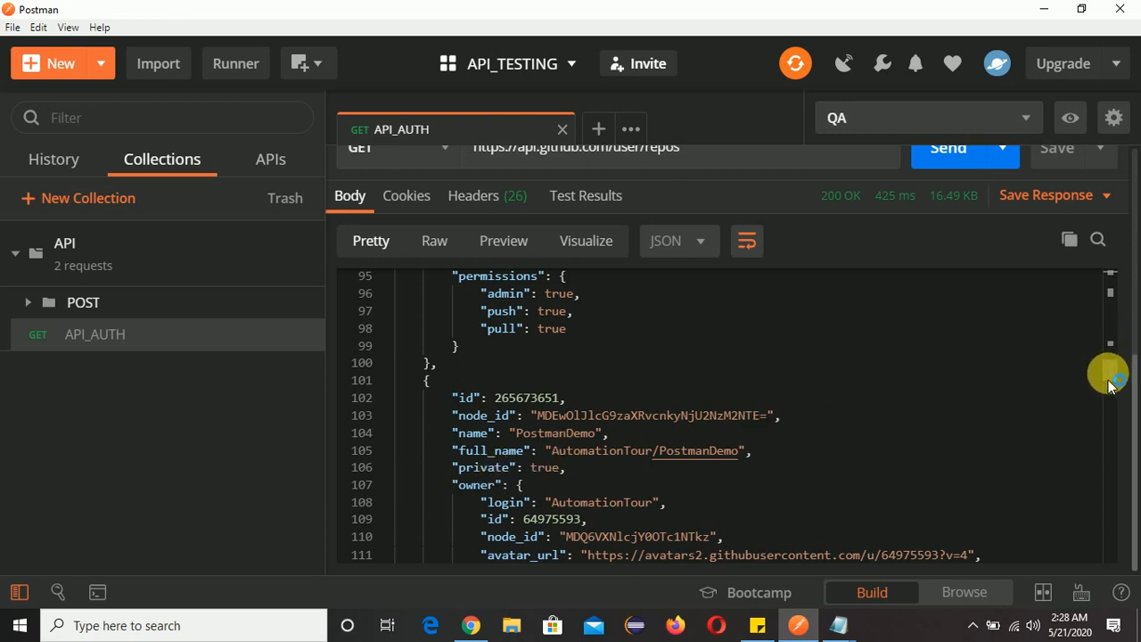
pyautogui.moveTo(1110, 385); pyautogui.dragTo(1121, 468)
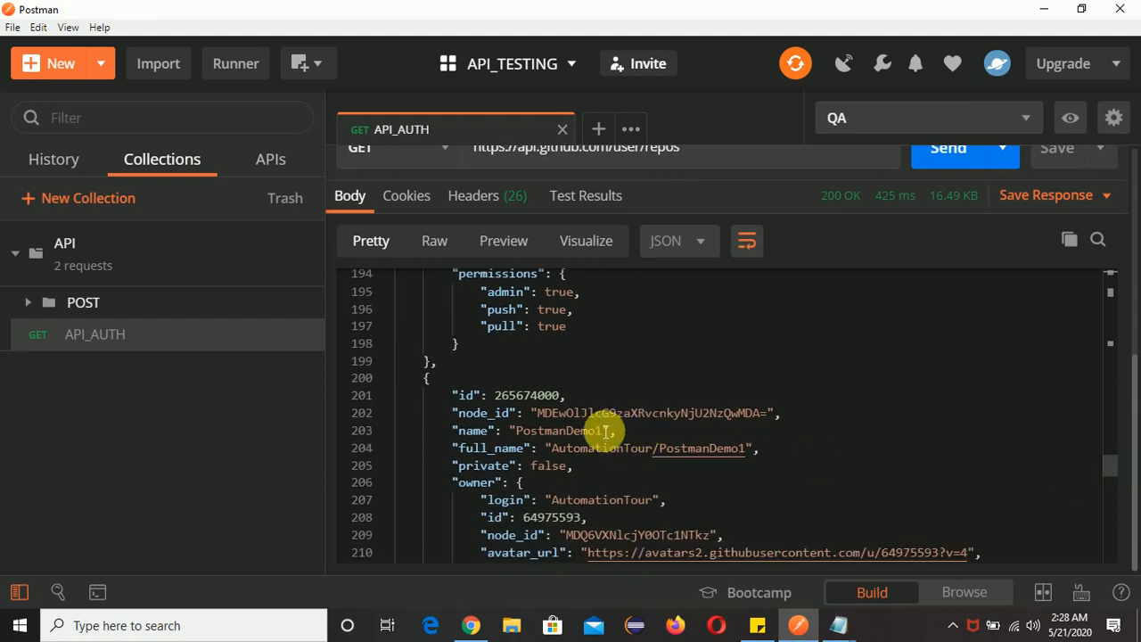
# Switch to the GitHub repositories page in Chrome to compare its list with the response, and return to the API_AUTH request in Postman.
pyautogui.hotkey('alt', 'Tab')
pyautogui.hotkey('alt', 'Tab')
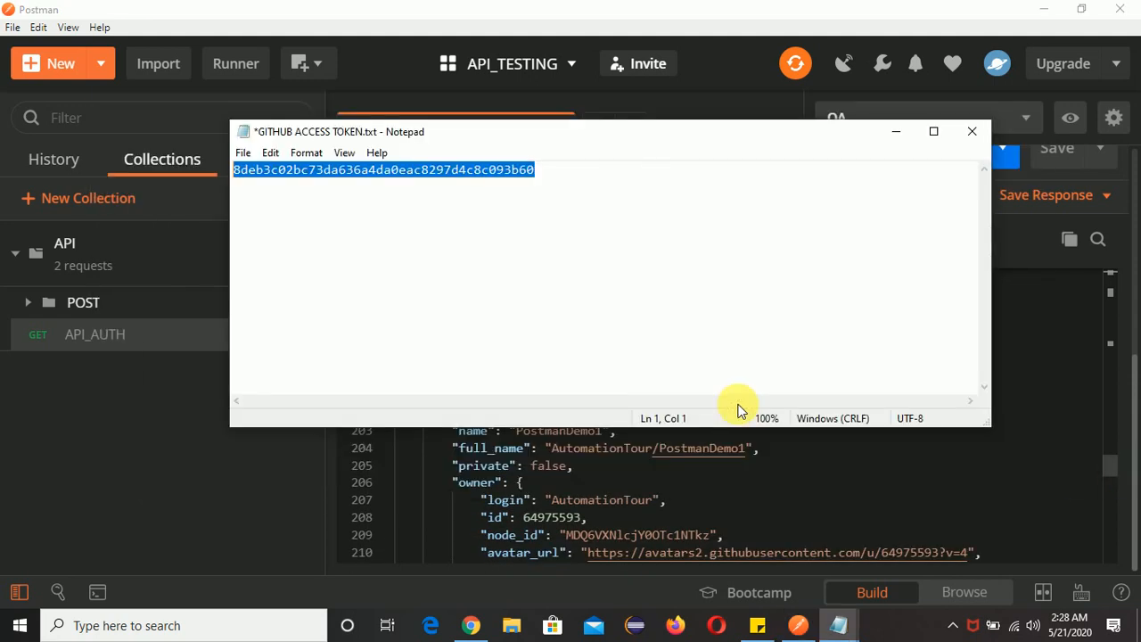
pyautogui.hotkey('alt', 'Tab')
pyautogui.hotkey('alt', 'Tab')
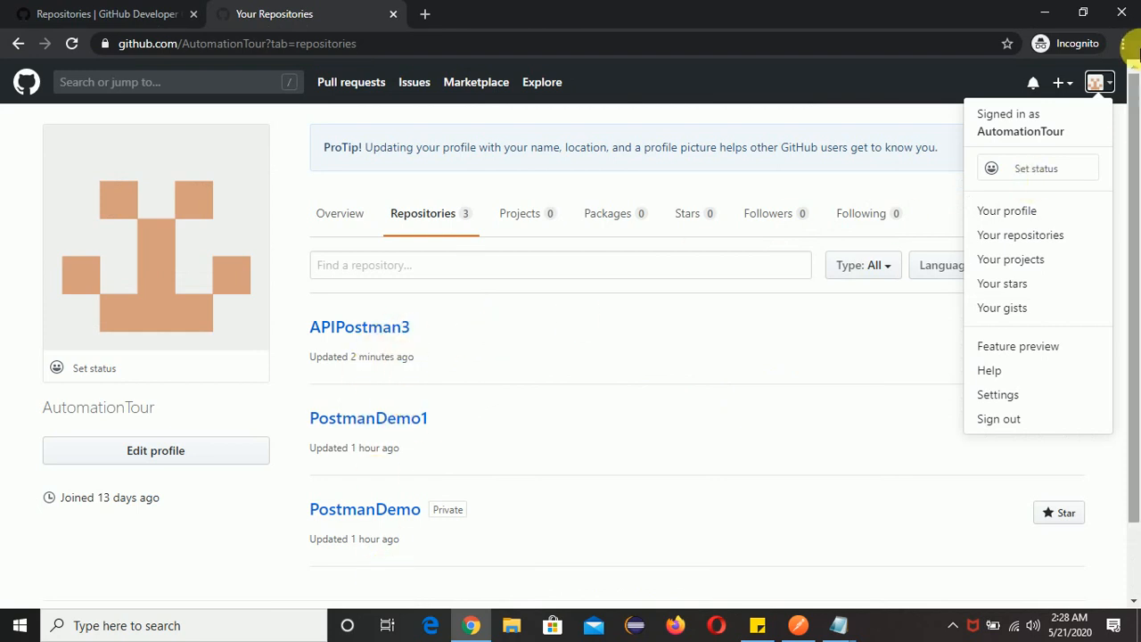
pyautogui.hotkey('alt', 'Tab')
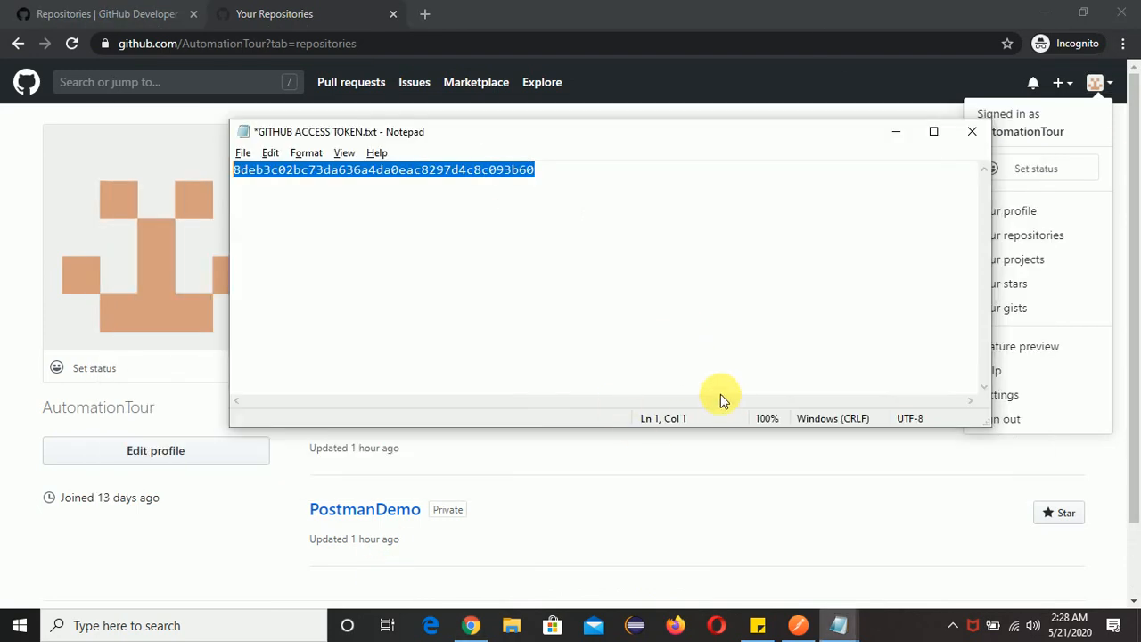
pyautogui.click(810, 627)
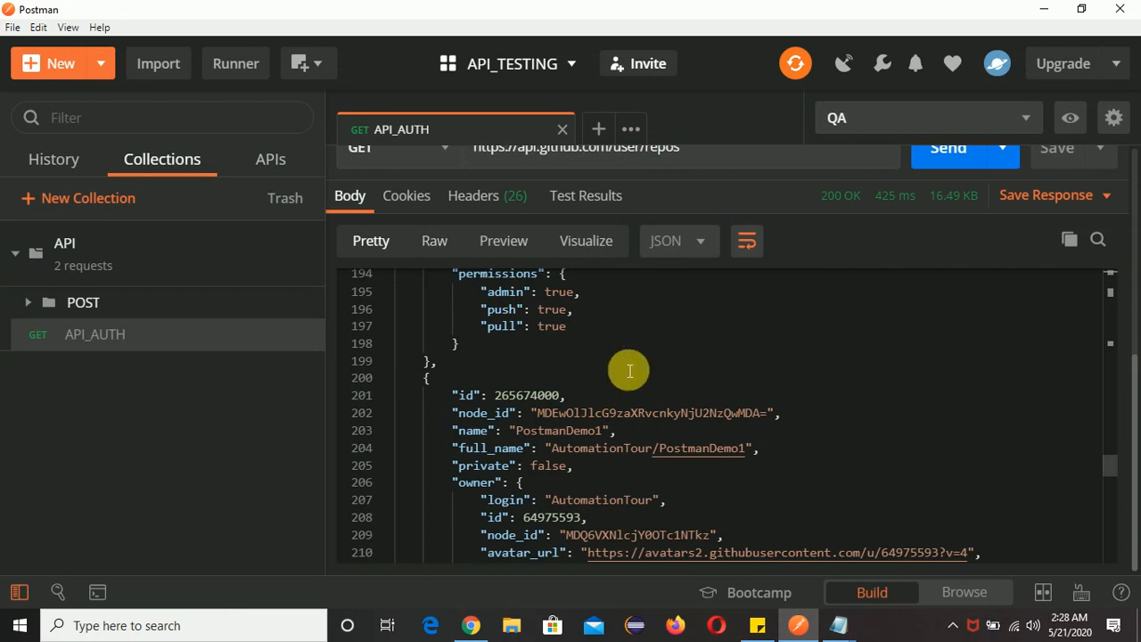
pyautogui.scroll(5, 877, 216)
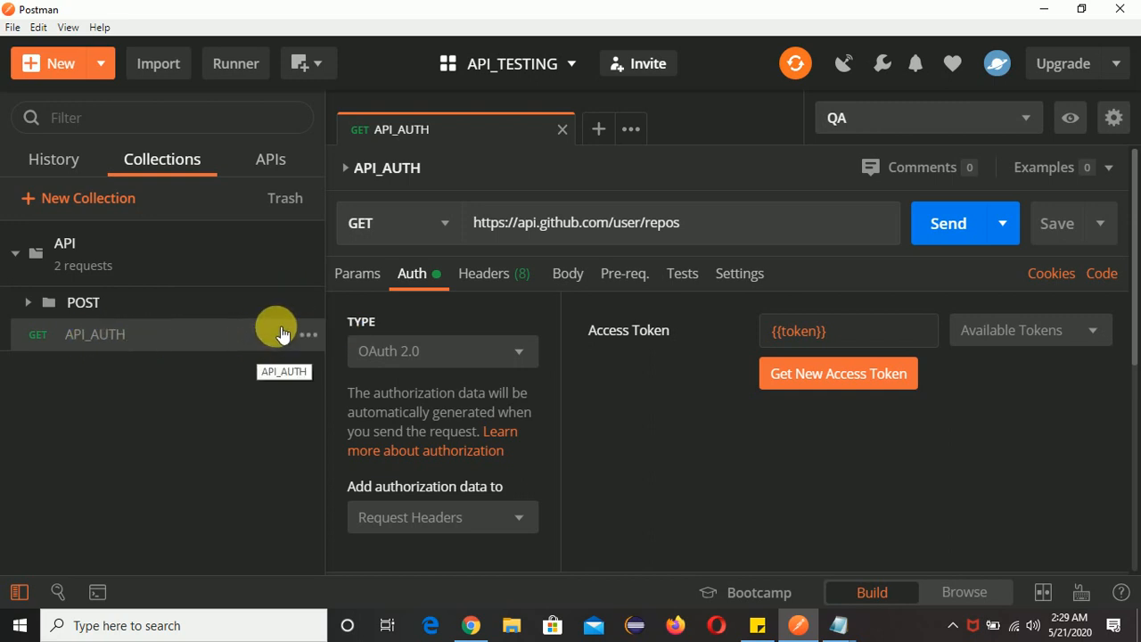
# Open the API collection for editing, view its authorization type, and close the dialog without updating.
pyautogui.click(27, 300)
pyautogui.click(21, 258)
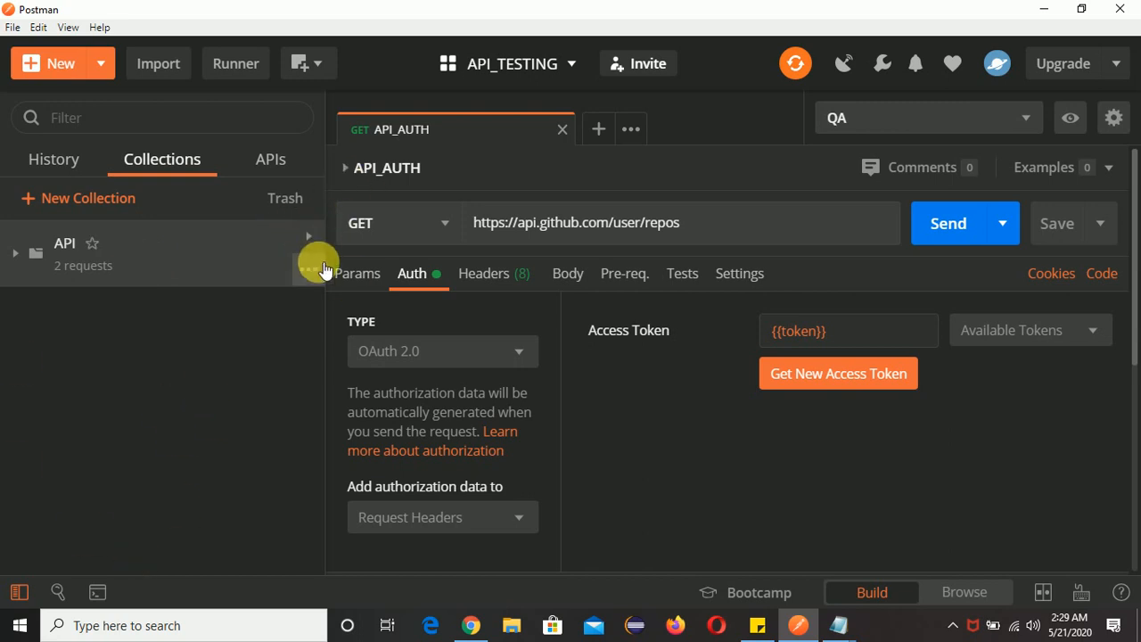
pyautogui.click(310, 270)
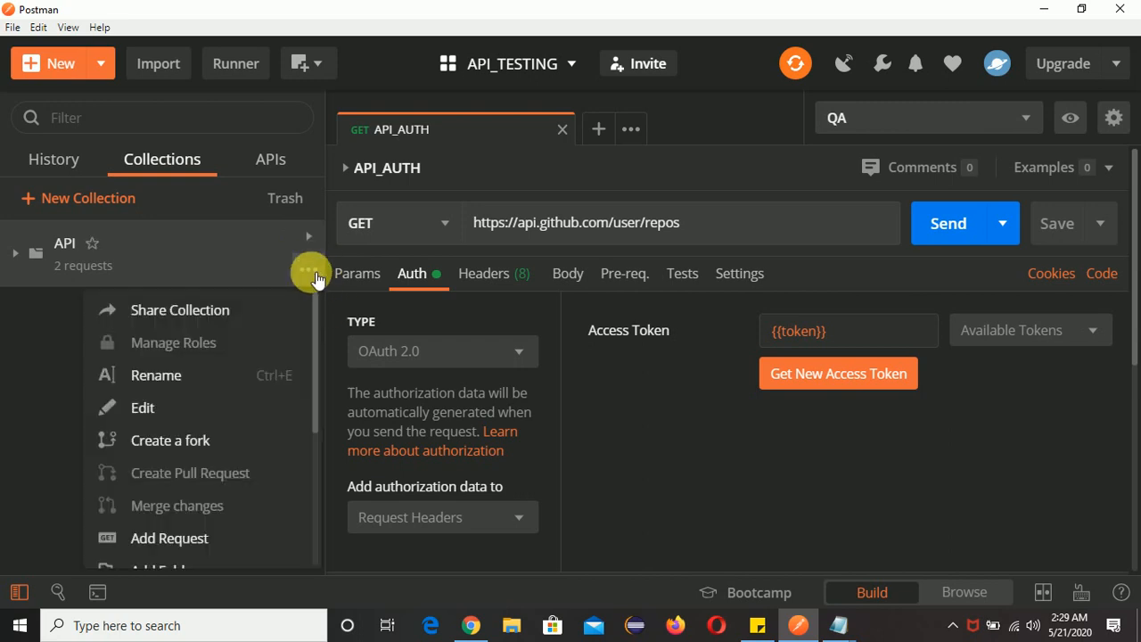
pyautogui.scroll(-5, 241, 419)
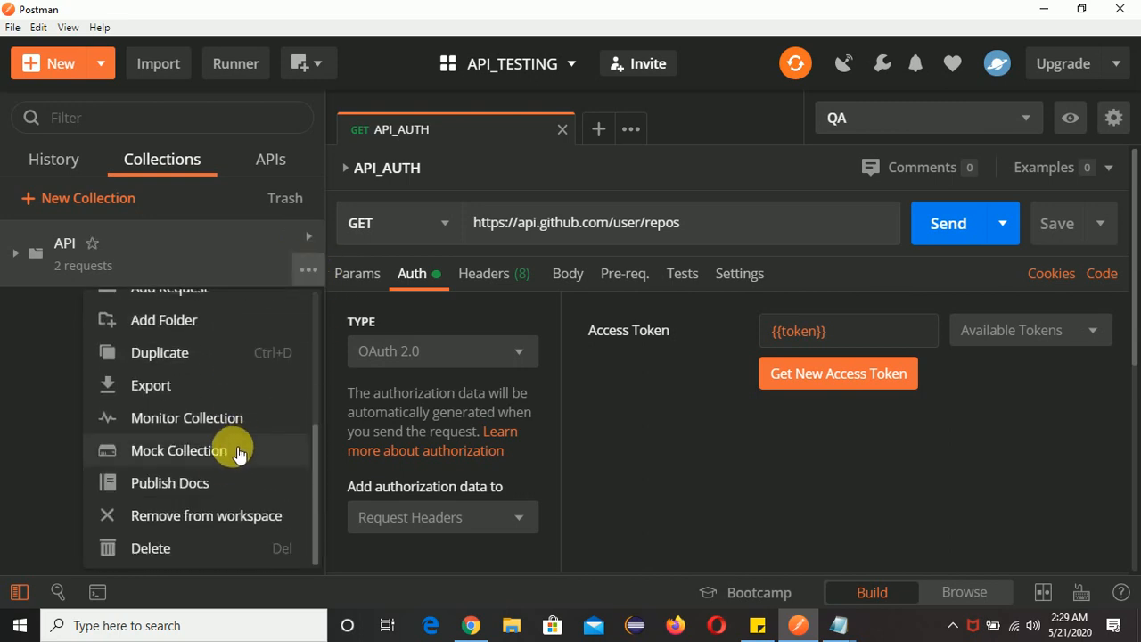
pyautogui.scroll(3, 220, 474)
pyautogui.scroll(2, 214, 446)
pyautogui.click(193, 392)
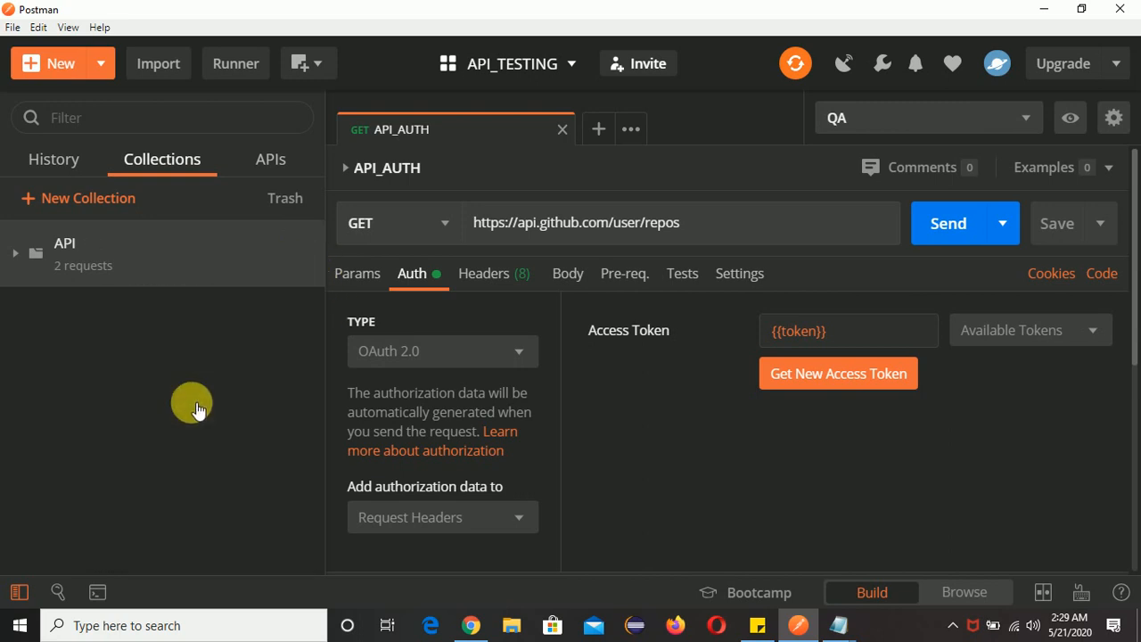
pyautogui.click(317, 237)
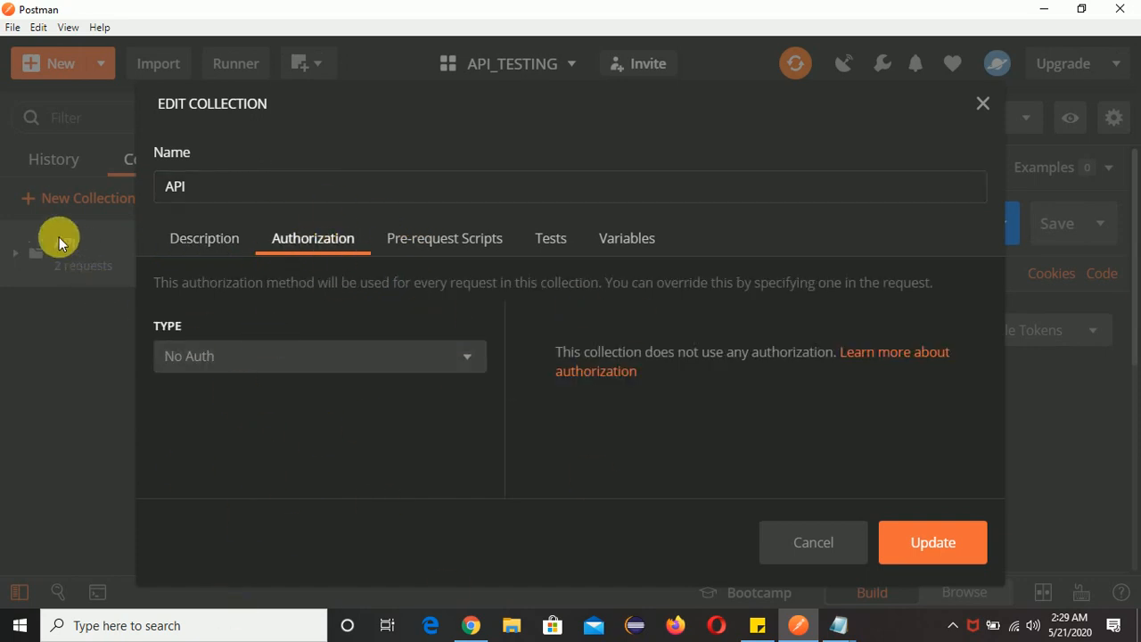
pyautogui.click(985, 108)
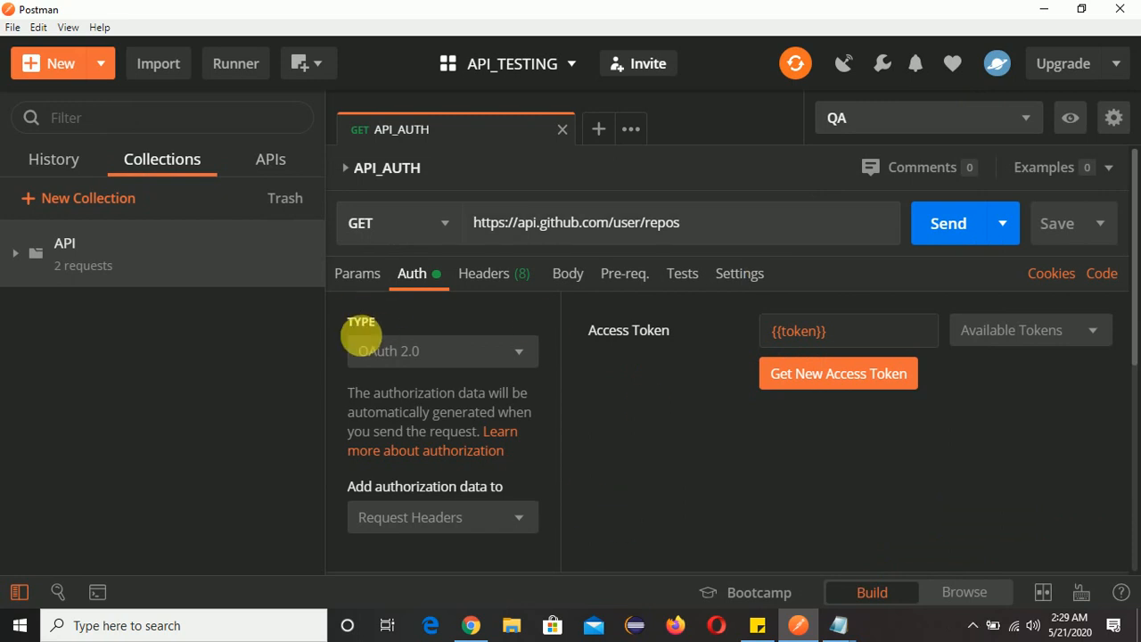
# Open the POST folder of the API collection for editing, view its authorization type, and close the dialog without updating.
pyautogui.click(22, 258)
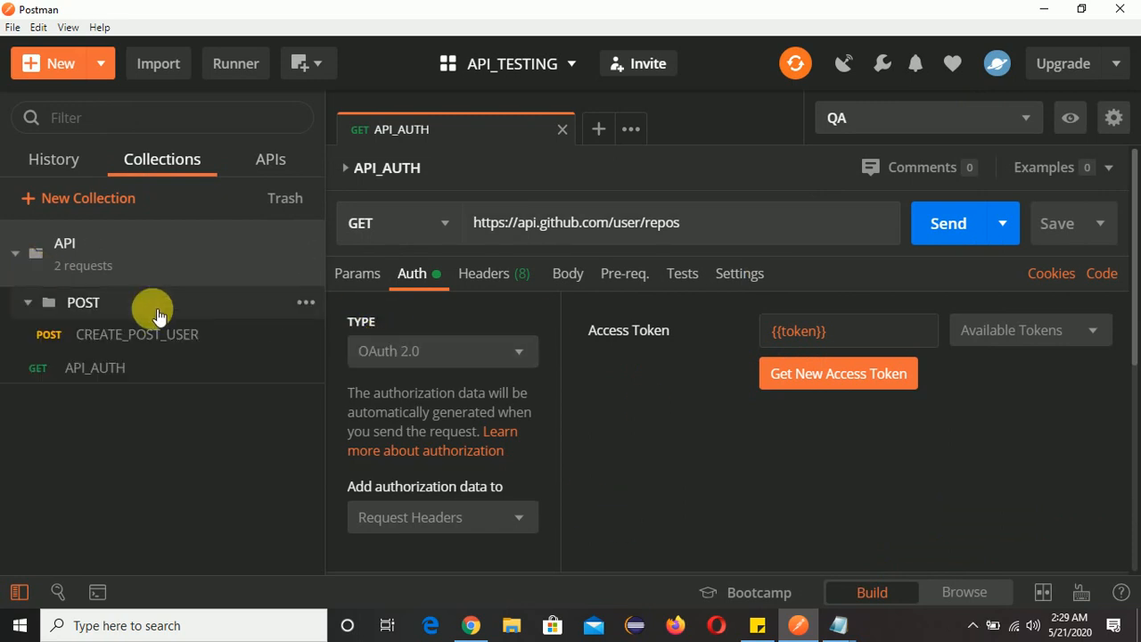
pyautogui.click(35, 311)
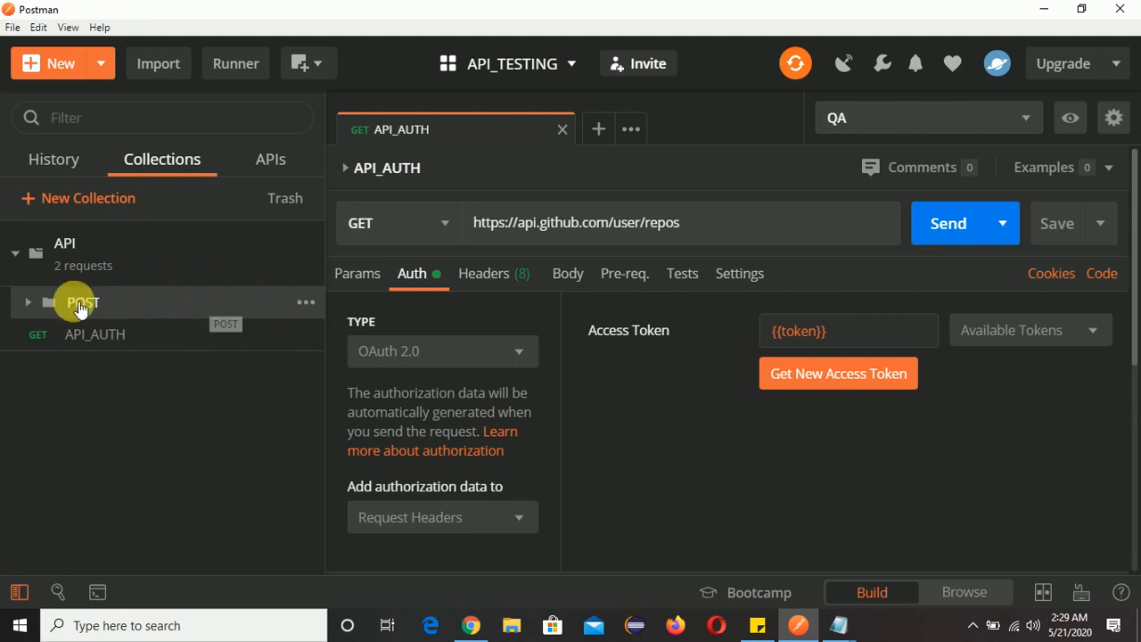
pyautogui.click(314, 303)
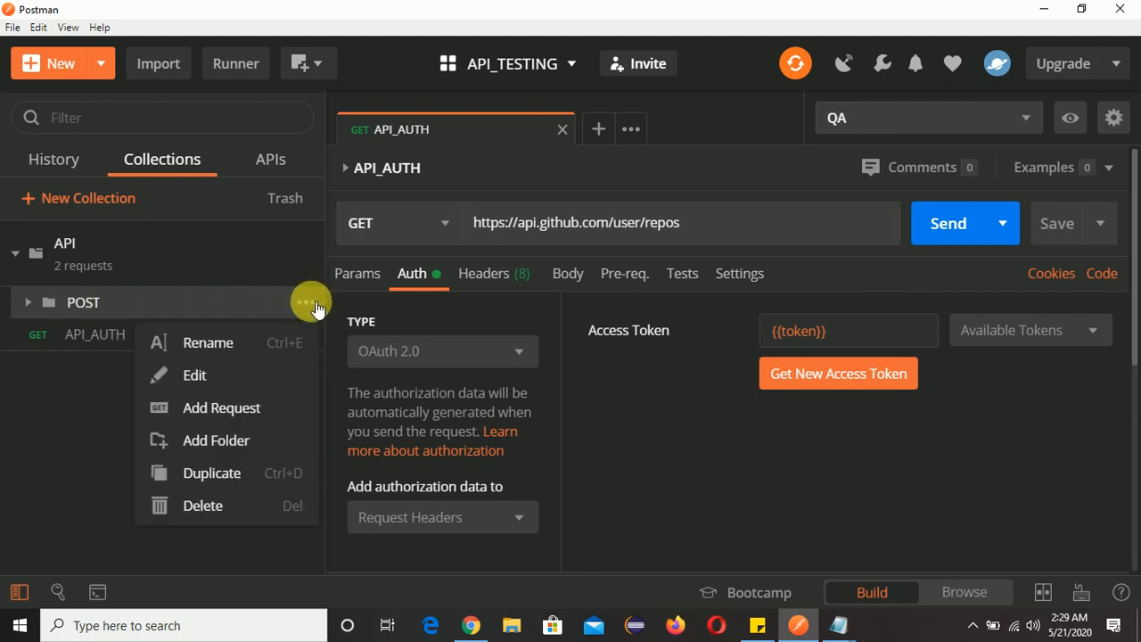
pyautogui.click(240, 375)
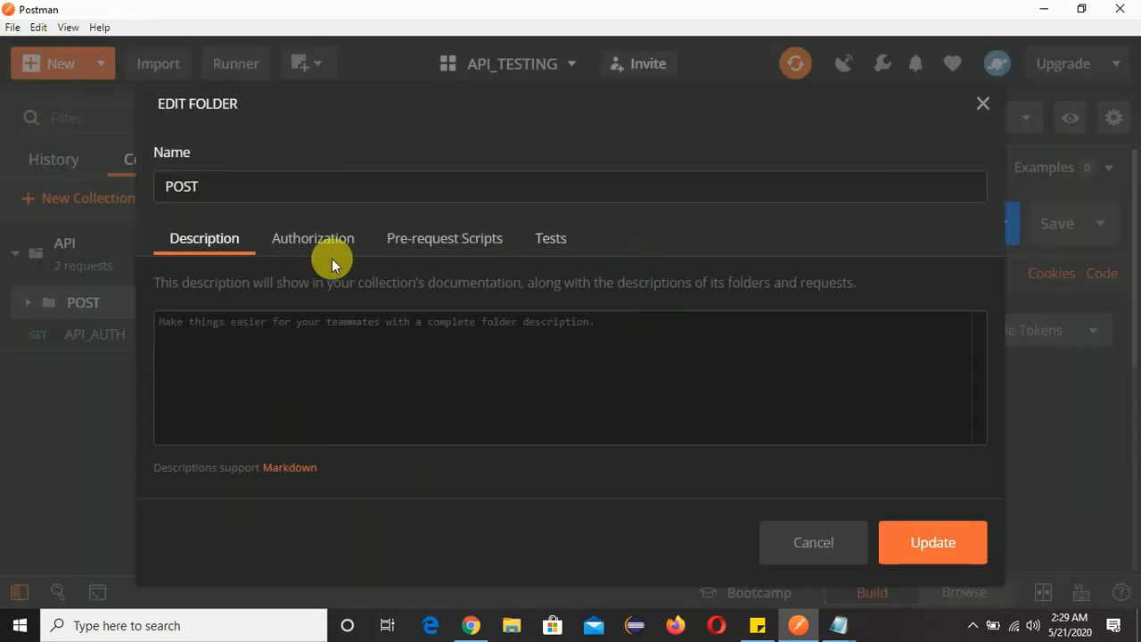
pyautogui.click(294, 238)
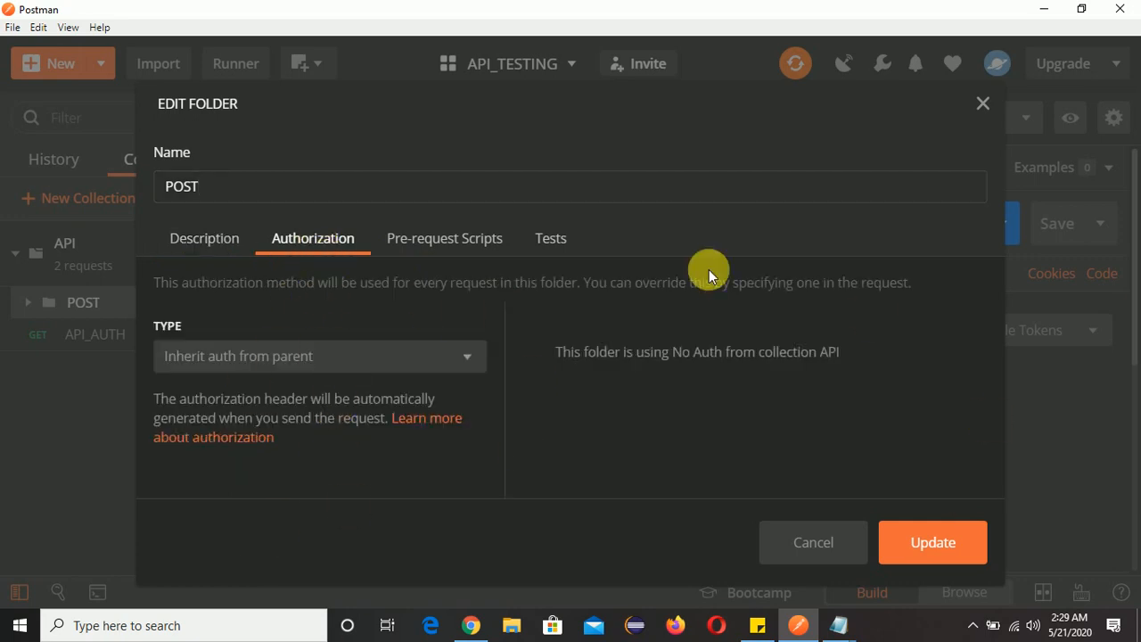
pyautogui.click(984, 104)
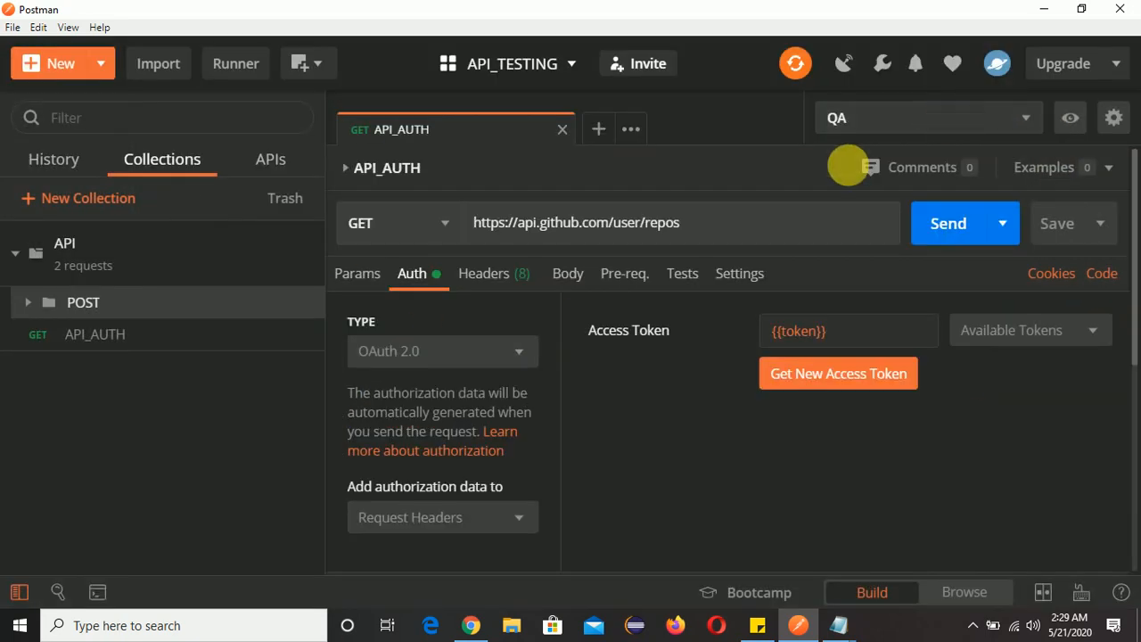